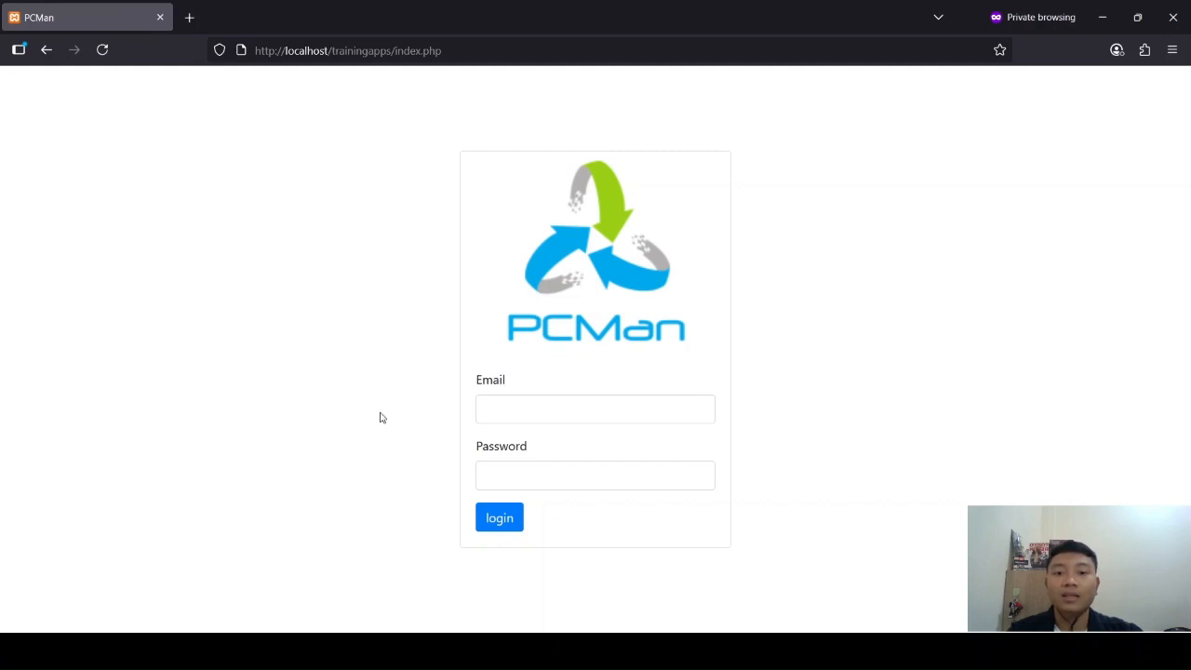
Step: Log in with the administrator's e-mail and the account password
left_click(487, 410)
left_click(744, 277)
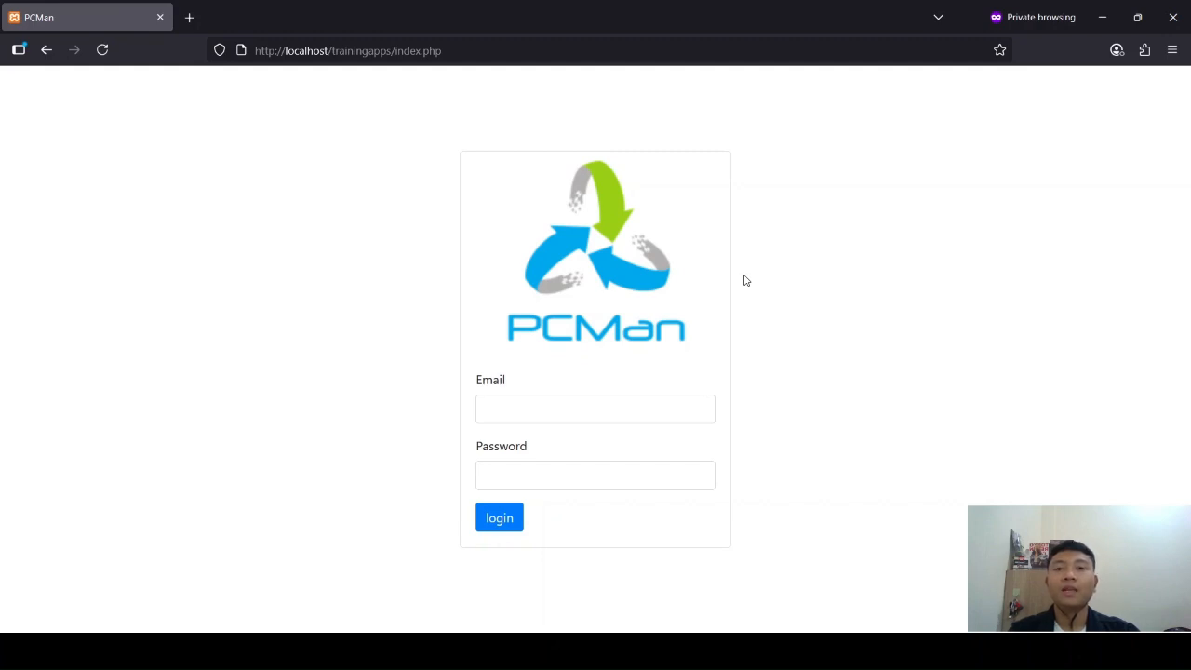
left_click(542, 410)
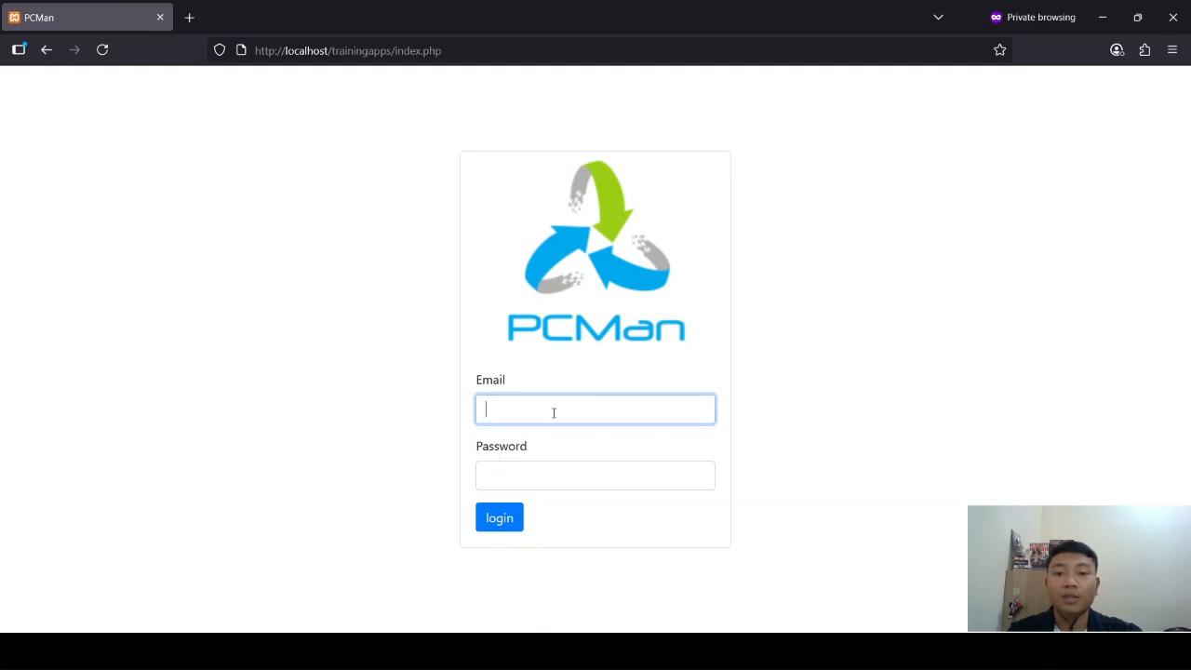
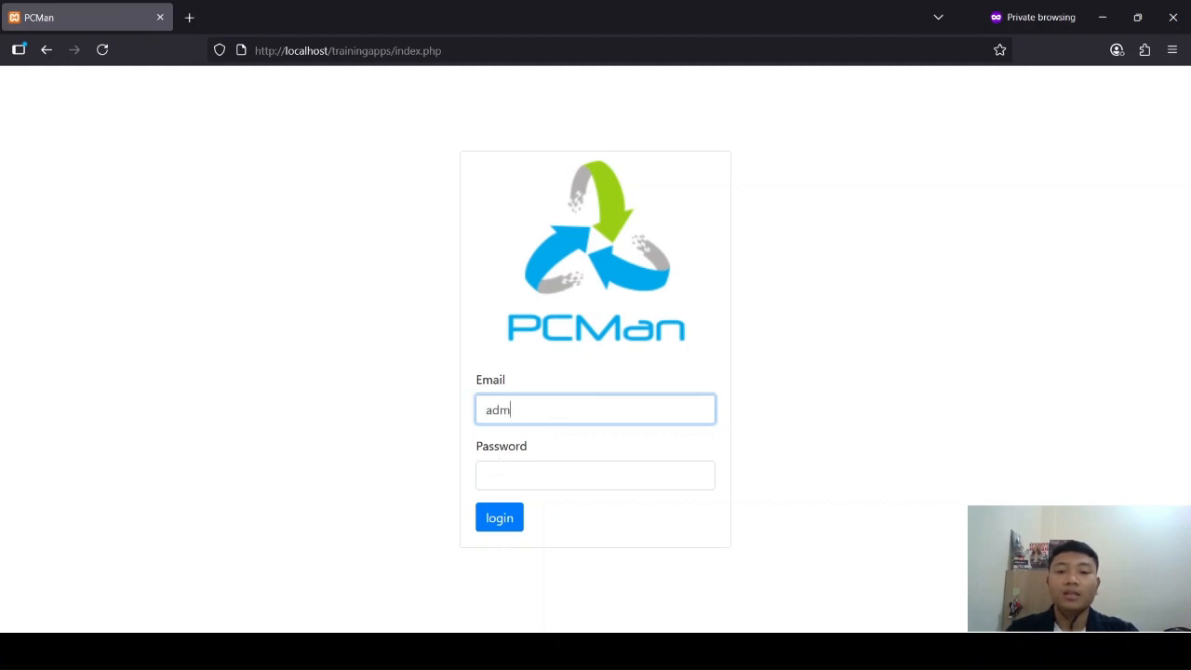
key("Tab")
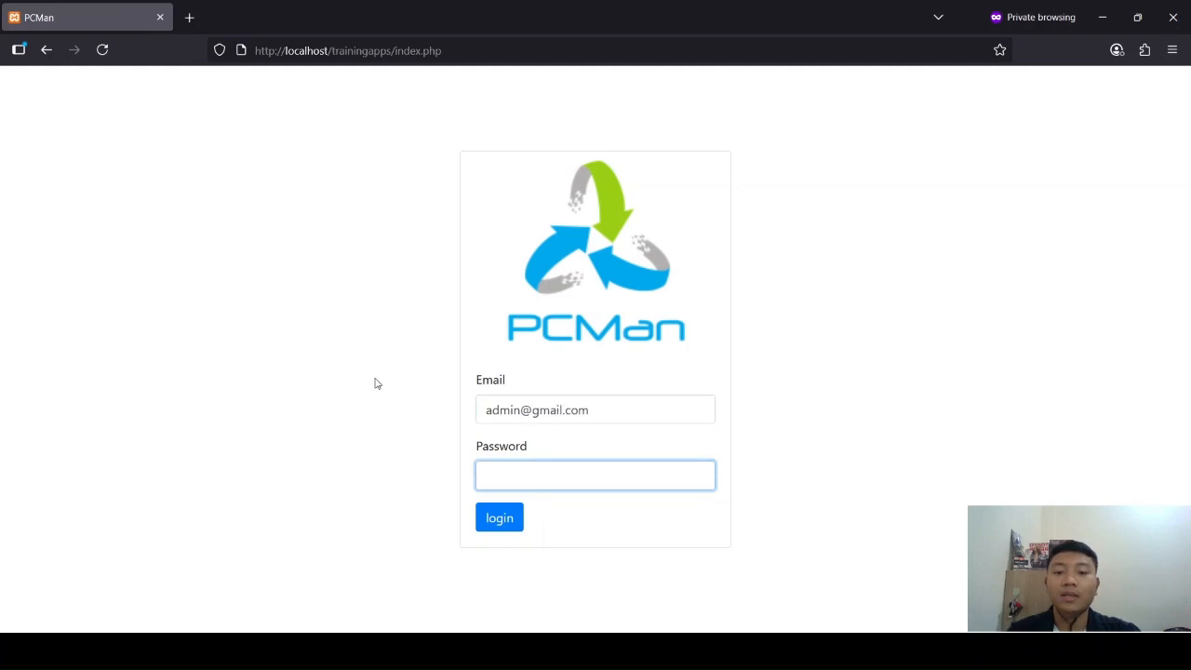
type("1234567")
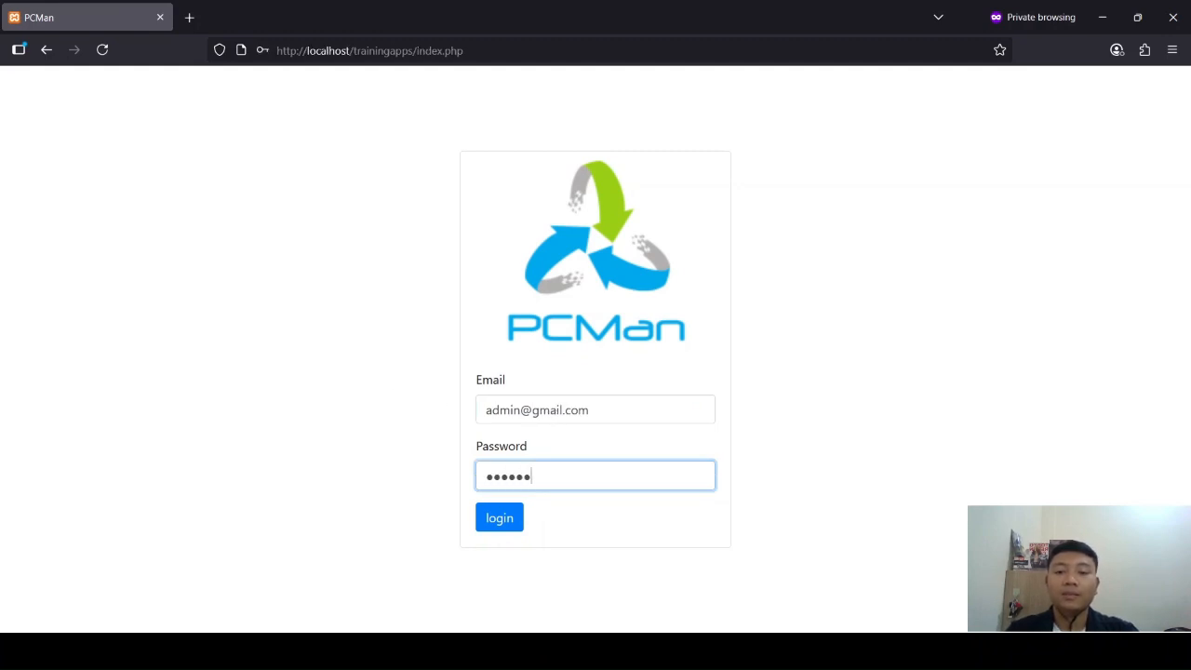
key("Return")
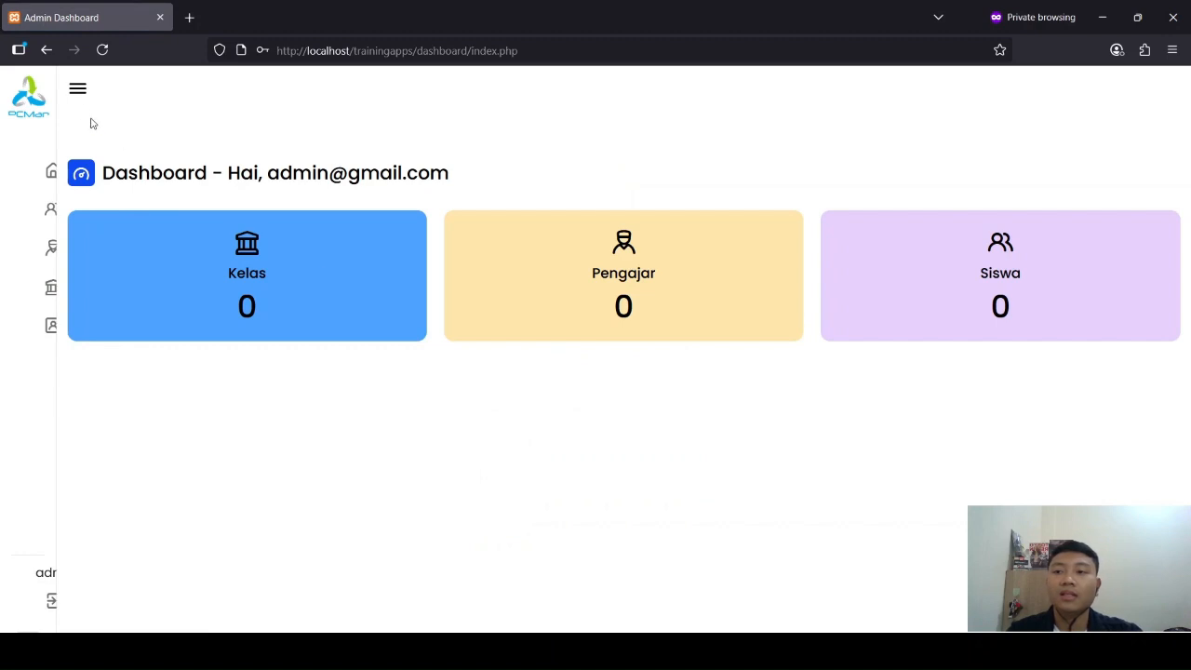
Step: Expand the dashboard's navigation sidebar and open the Siswa page
left_click(77, 88)
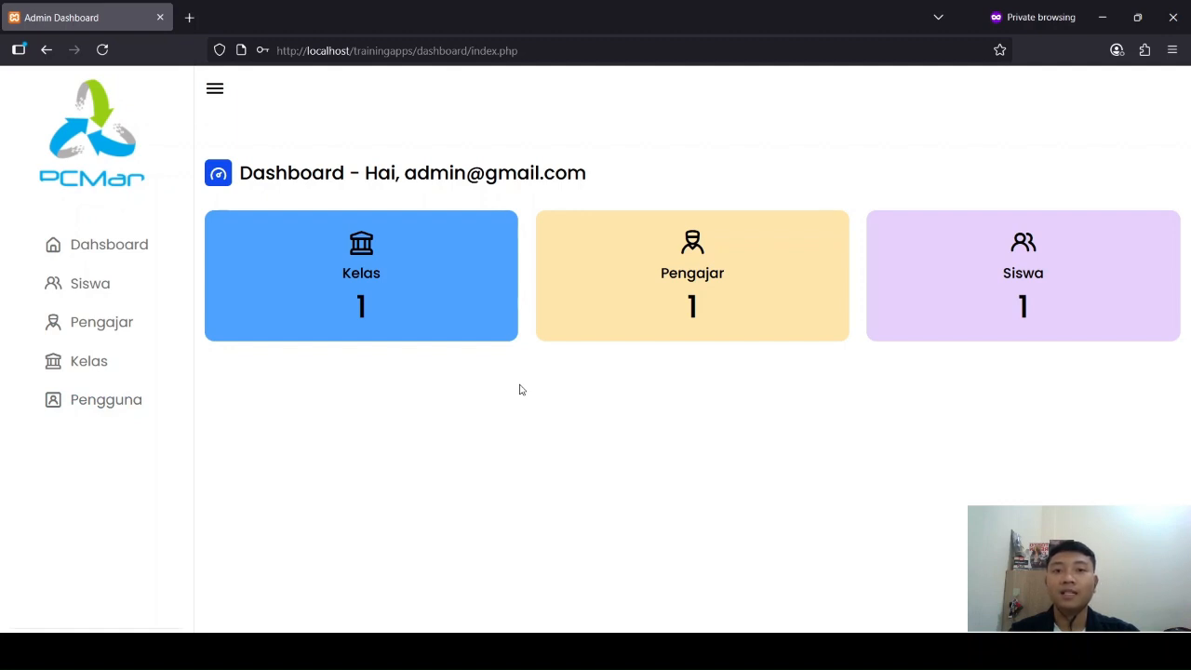
key("alt+Tab")
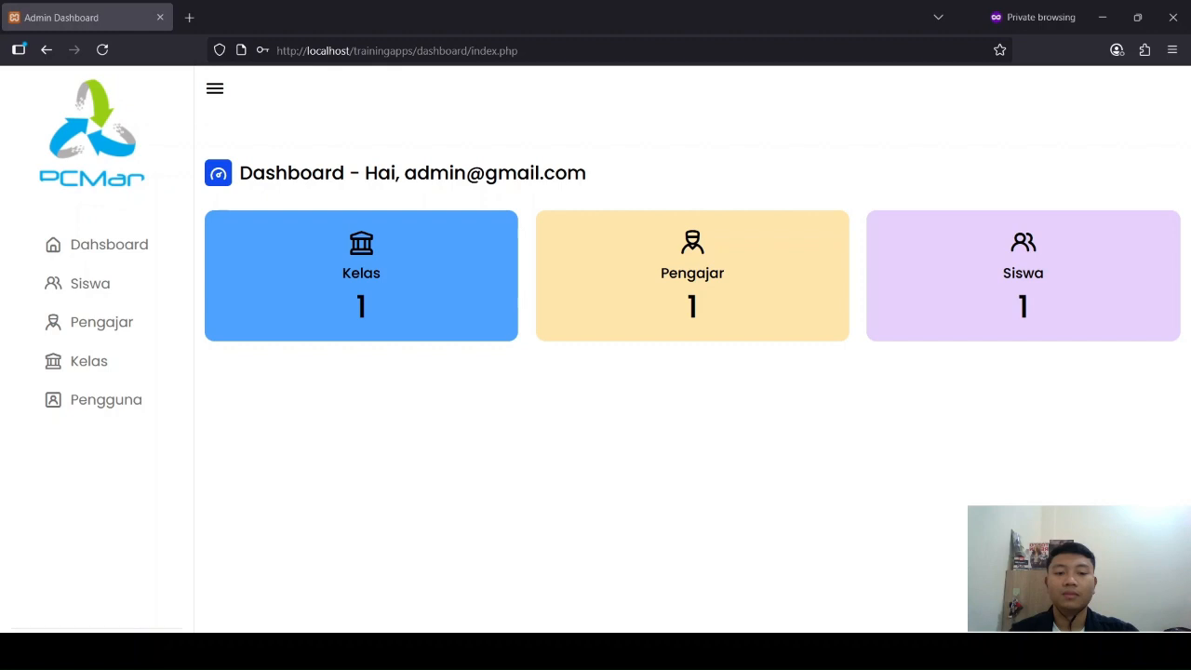
key("alt+Tab")
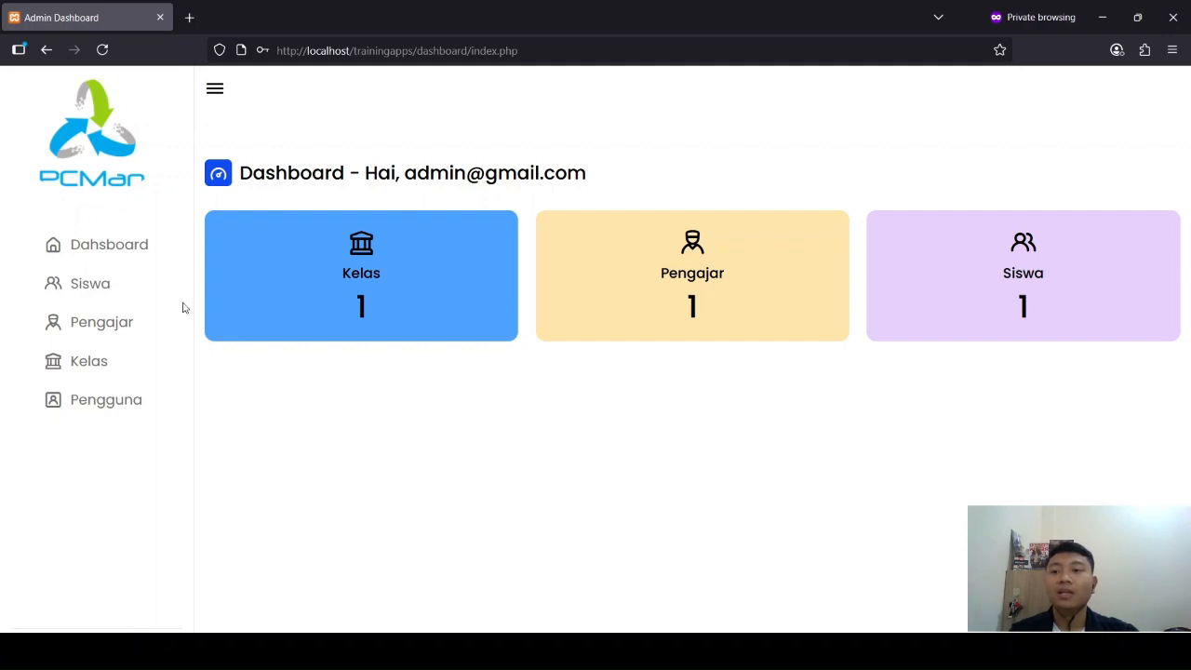
left_click(91, 285)
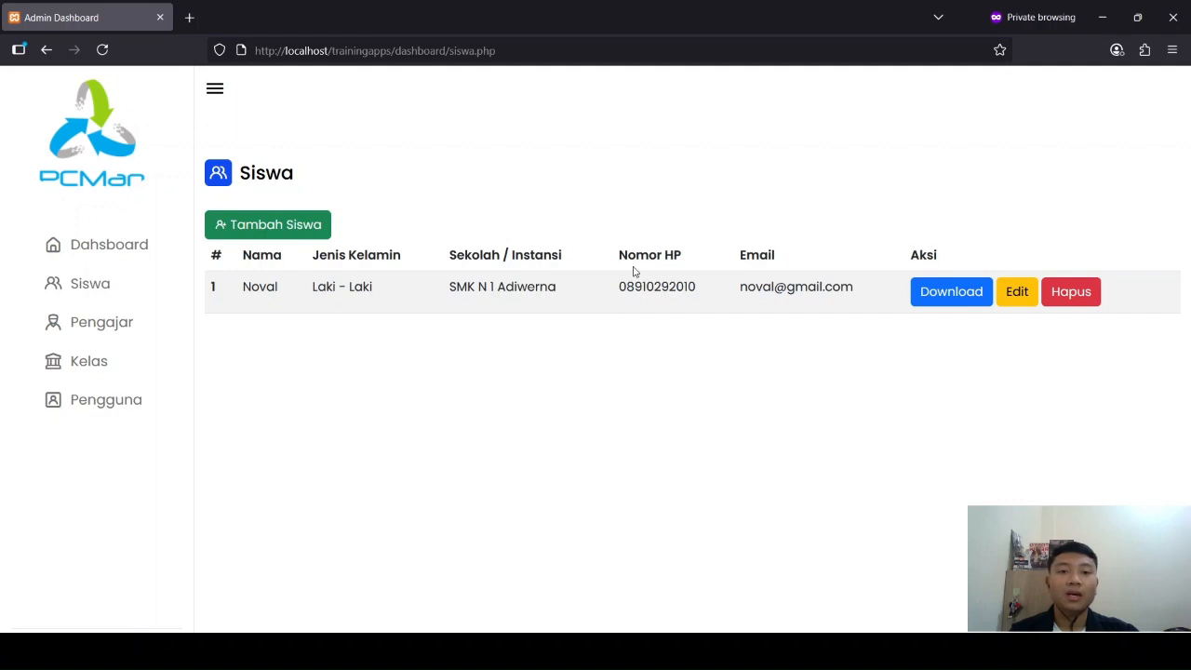
Step: Examine the existing student's row in the Siswa table, including the name, gender and phone number columns
left_click_drag(620, 288, 649, 300)
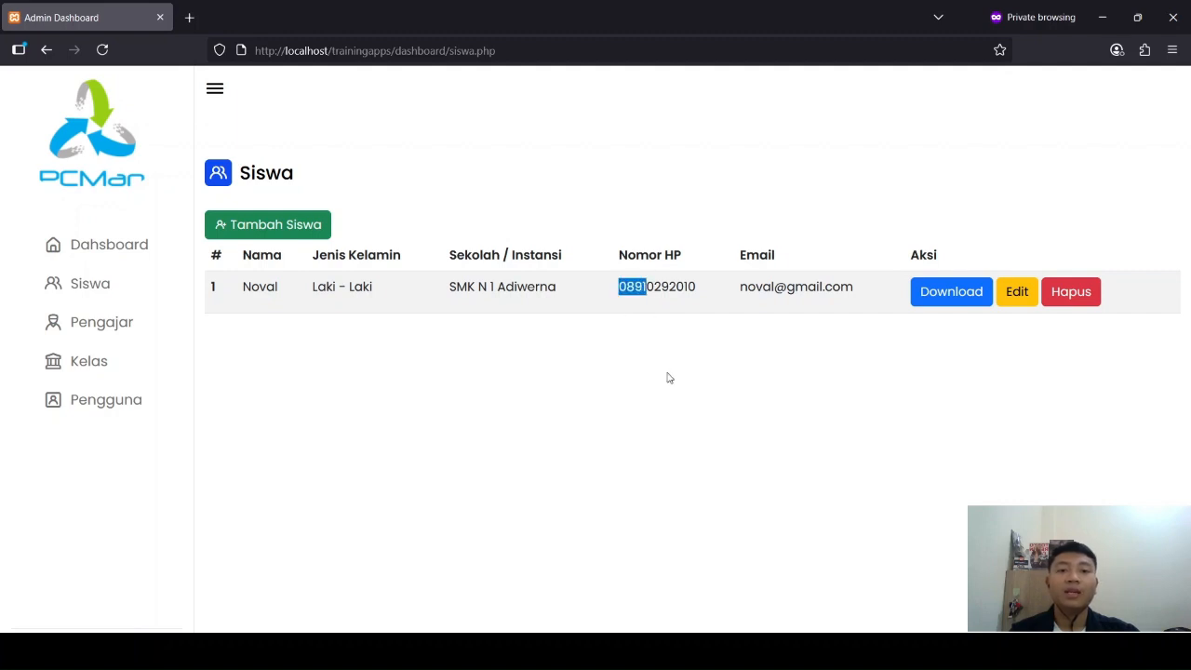
left_click(667, 373)
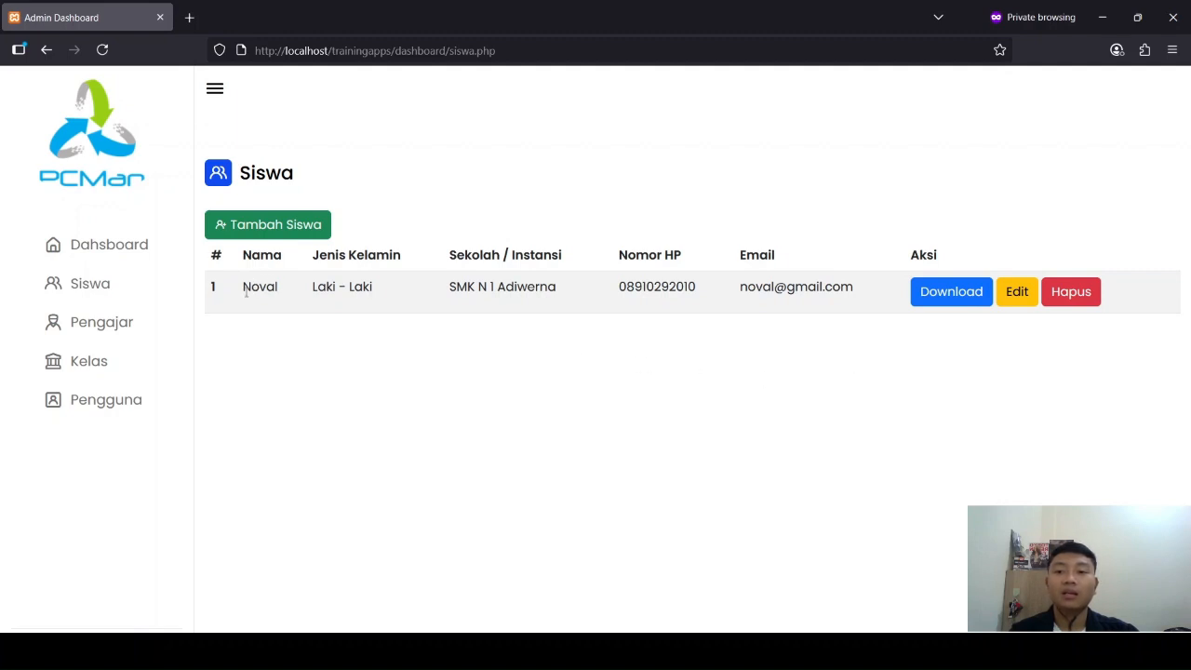
left_click_drag(246, 291, 362, 301)
left_click(365, 304)
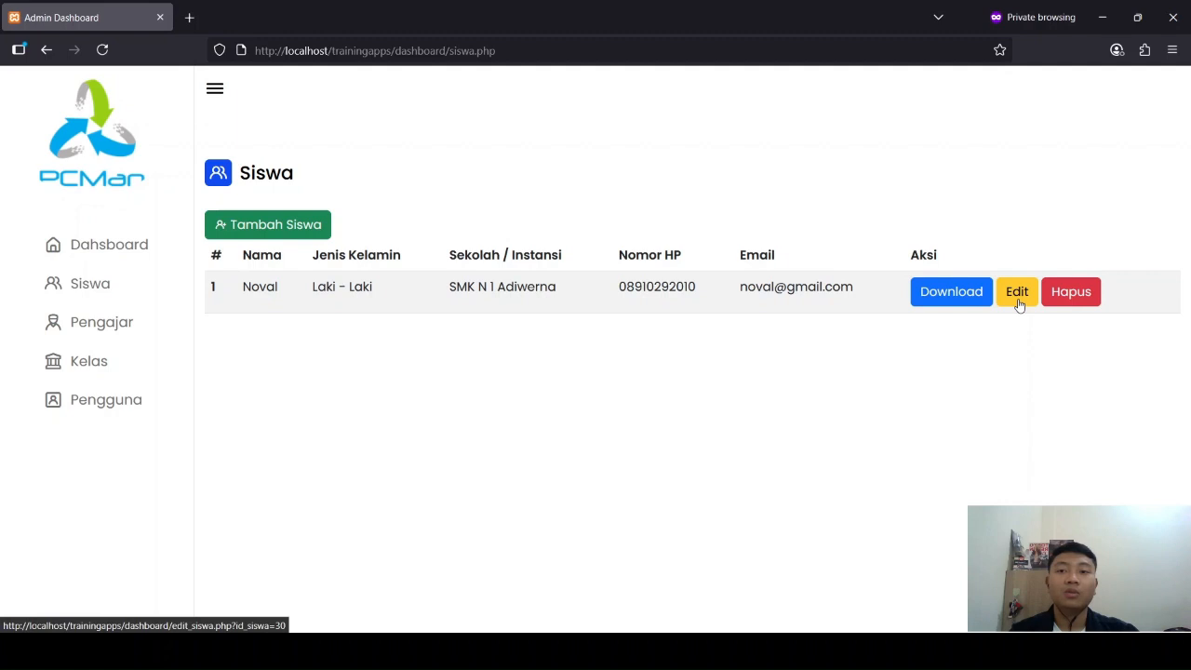
left_click_drag(260, 289, 412, 283)
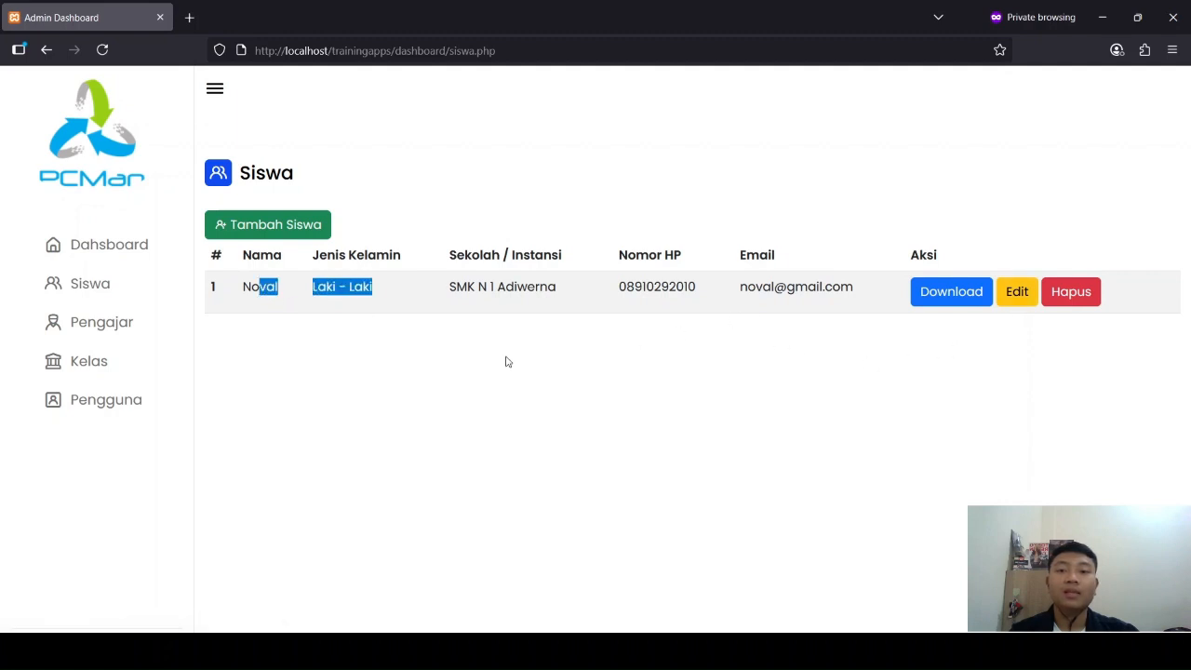
left_click(507, 362)
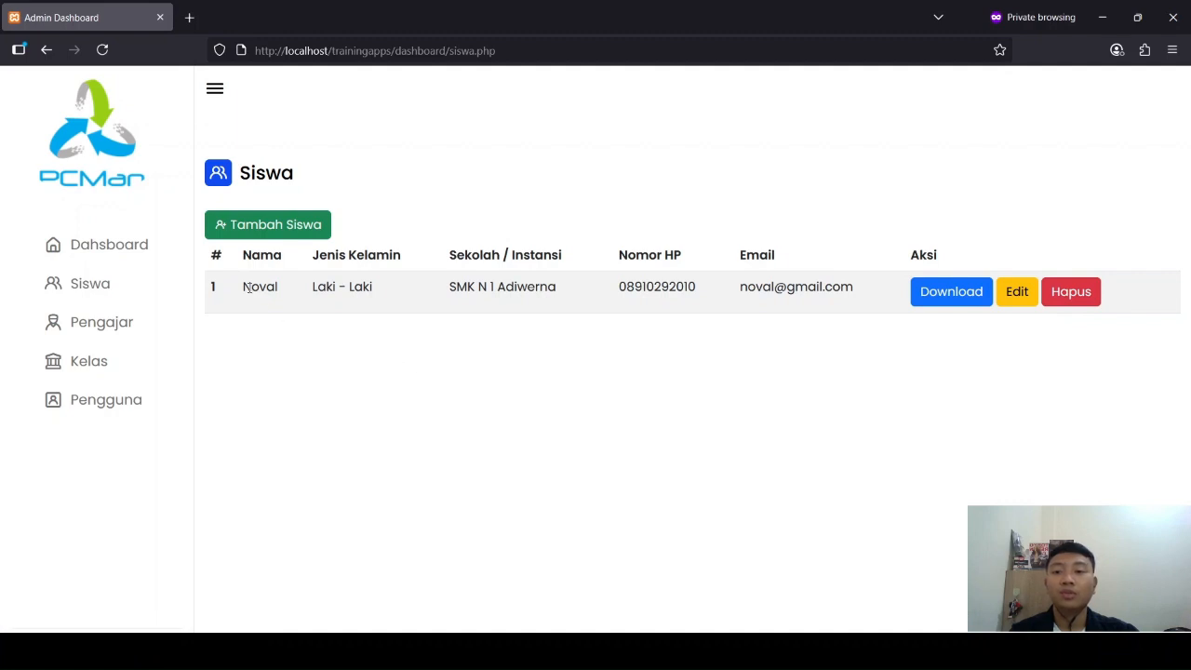
left_click_drag(247, 289, 380, 296)
left_click(469, 321)
Step: Start adding a new student and fill in the student's name
left_click(283, 235)
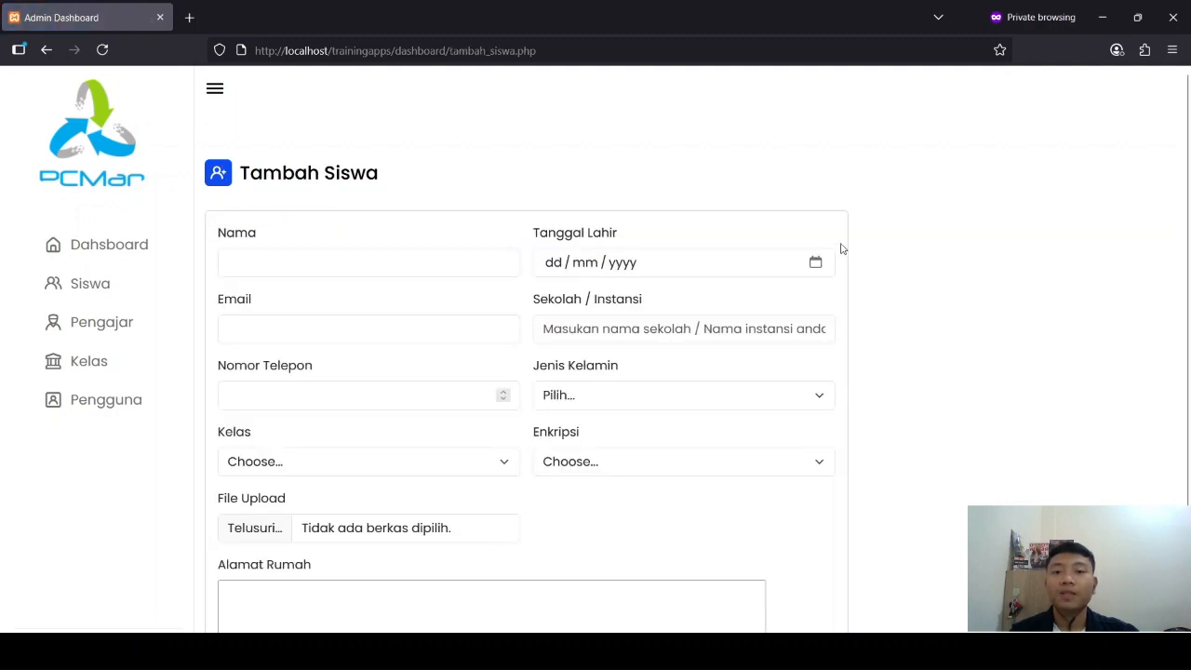
scroll(880, 256, "down", 1)
scroll(880, 256, "up", 1)
scroll(862, 279, "down", 1)
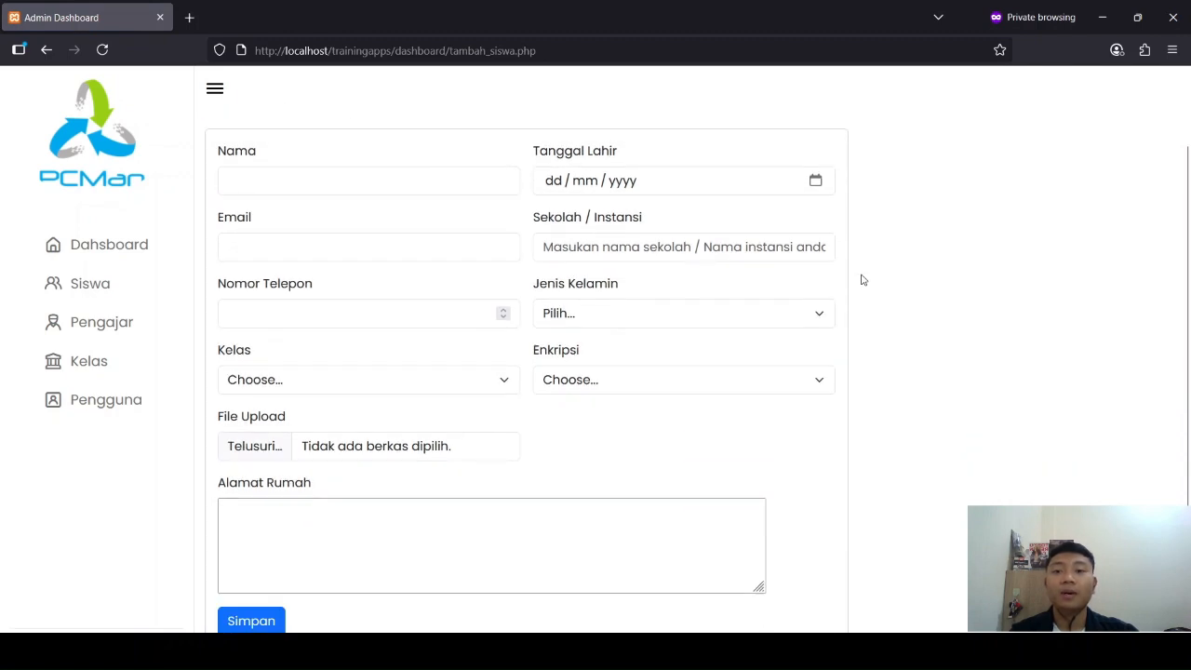
left_click(455, 181)
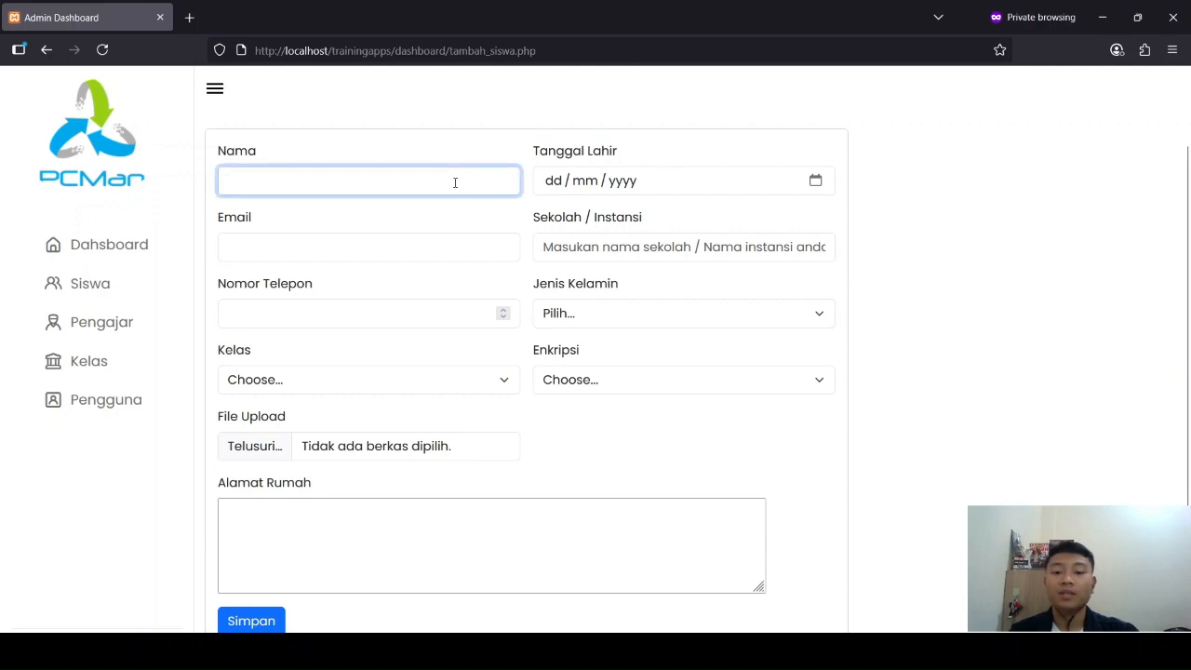
type("B")
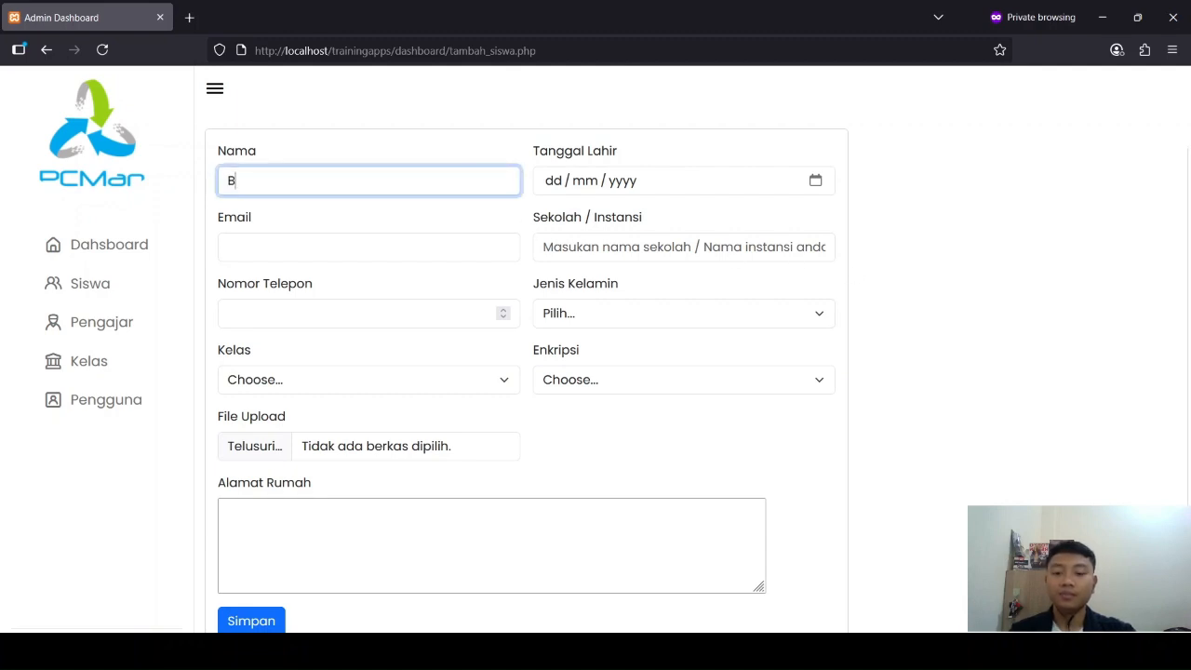
type("ayu")
Step: Fill in the new student's date of birth, including year, day and month
left_click(572, 193)
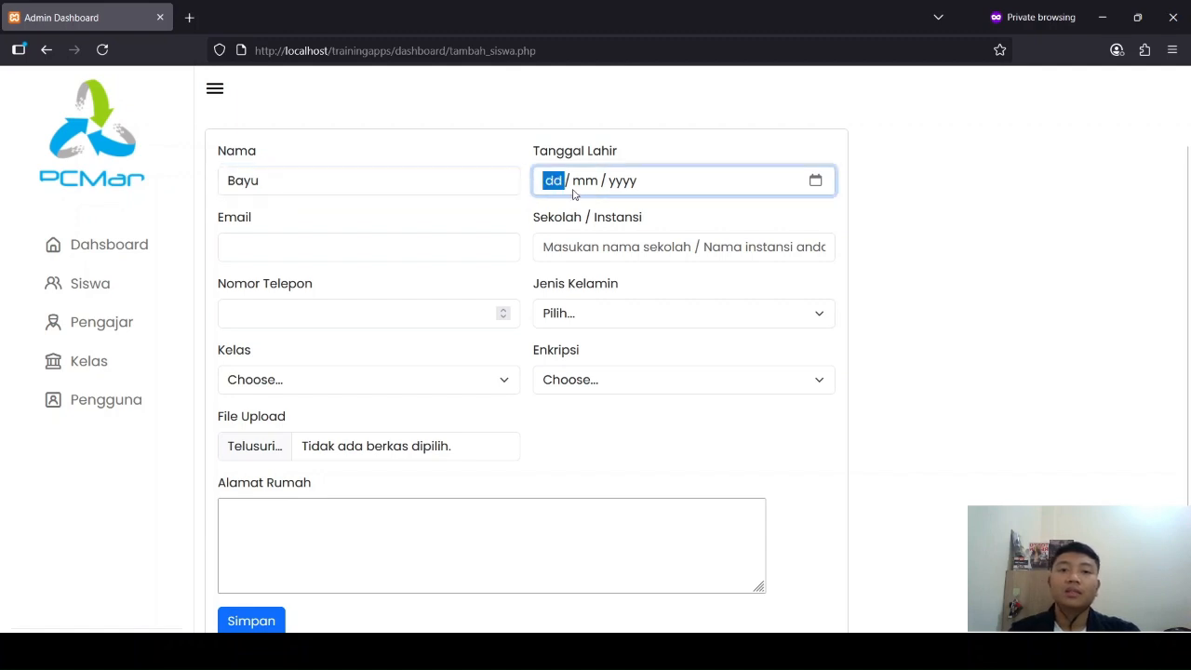
left_click(819, 184)
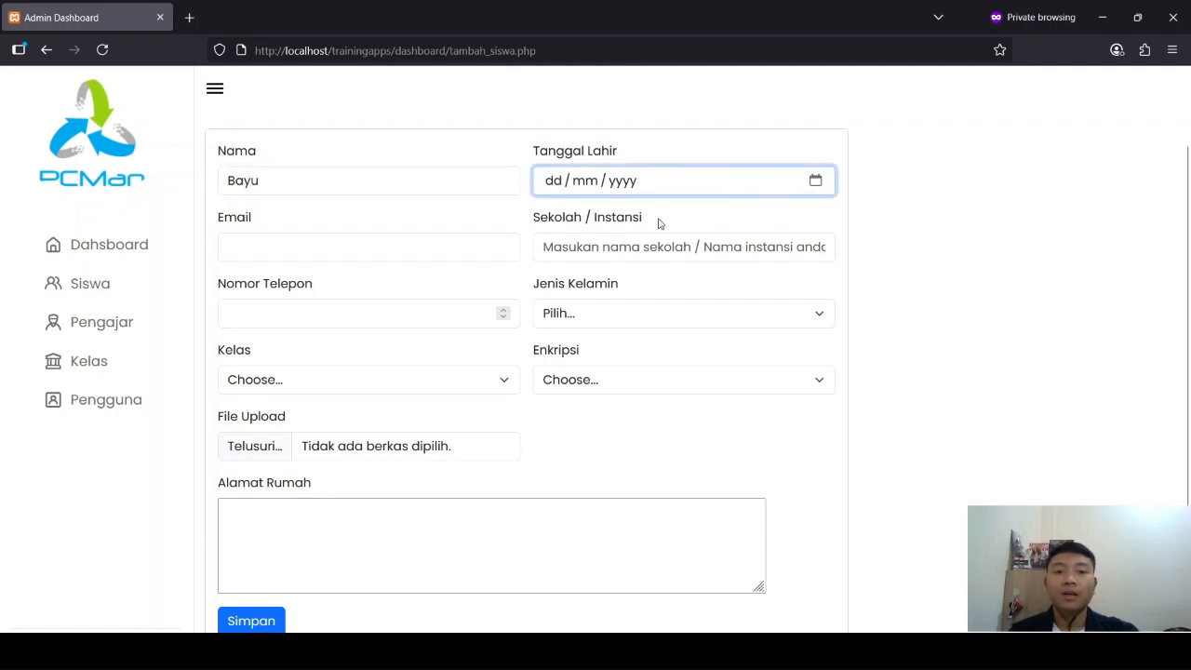
type("2021")
key("Down")
key("Down")
key("Down")
key("Down")
key("Down")
key("Down")
key("Down")
key("Down")
key("Down")
key("Down")
key("Down")
key("Down")
key("Down")
key("Down")
key("Down")
key("Down")
key("Down")
key("Down")
key("Down")
key("Down")
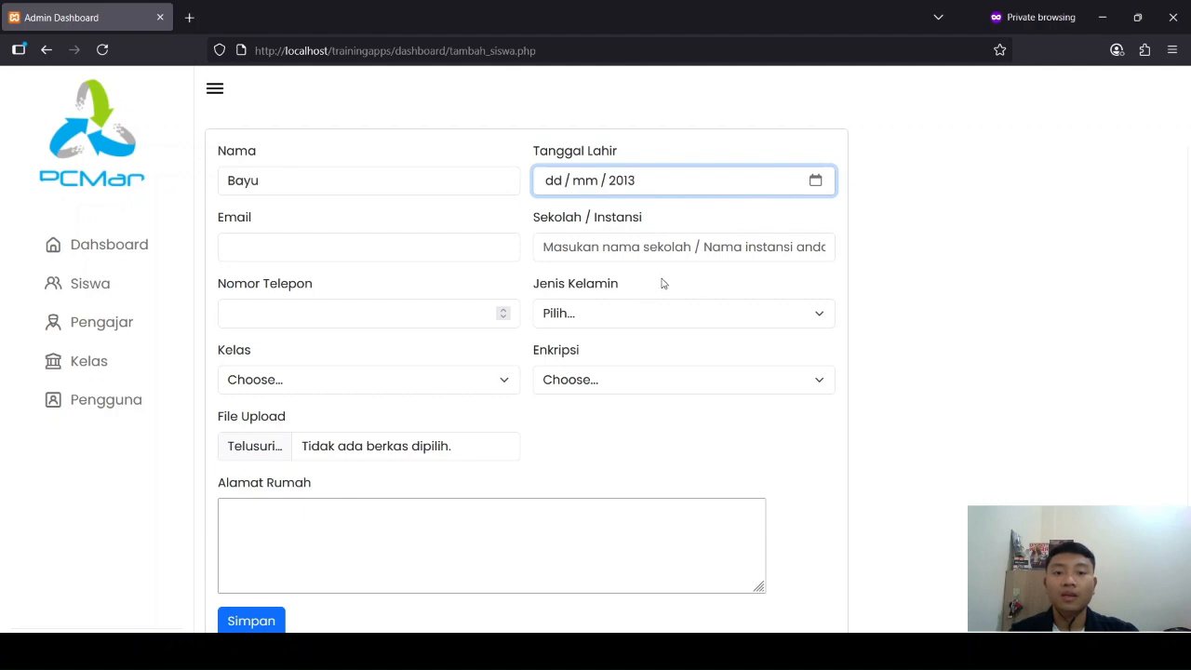
key("Up")
key("Up")
key("Up")
key("Up")
key("Up")
key("Up")
key("Up")
key("Up")
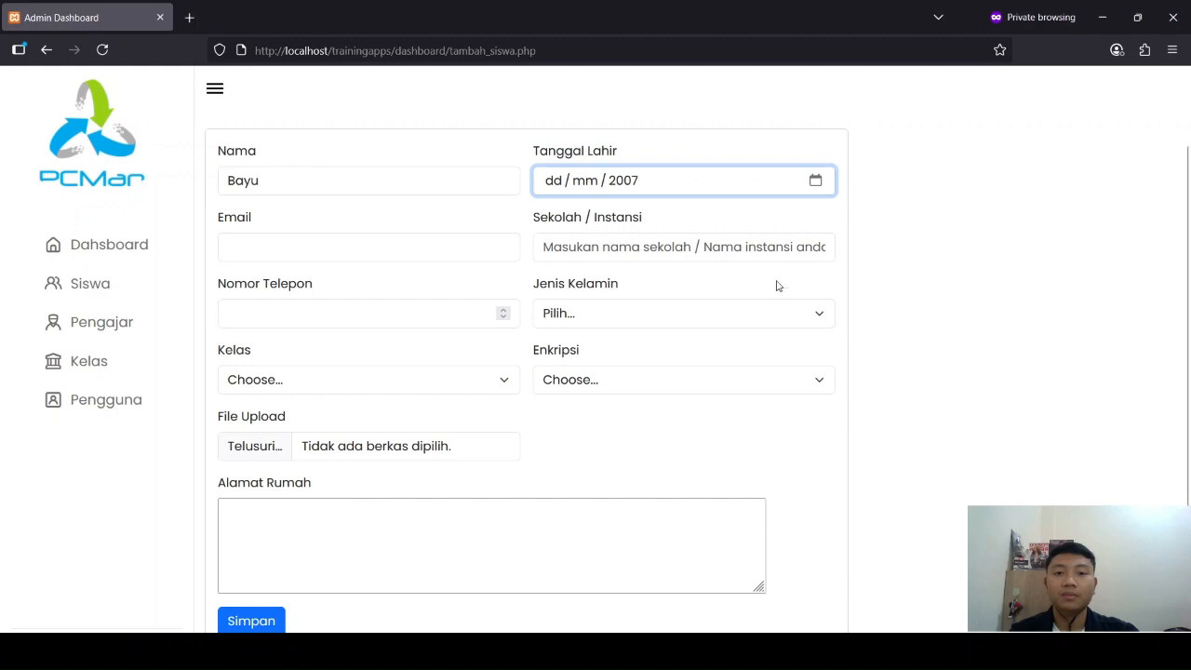
left_click(556, 182)
type("09")
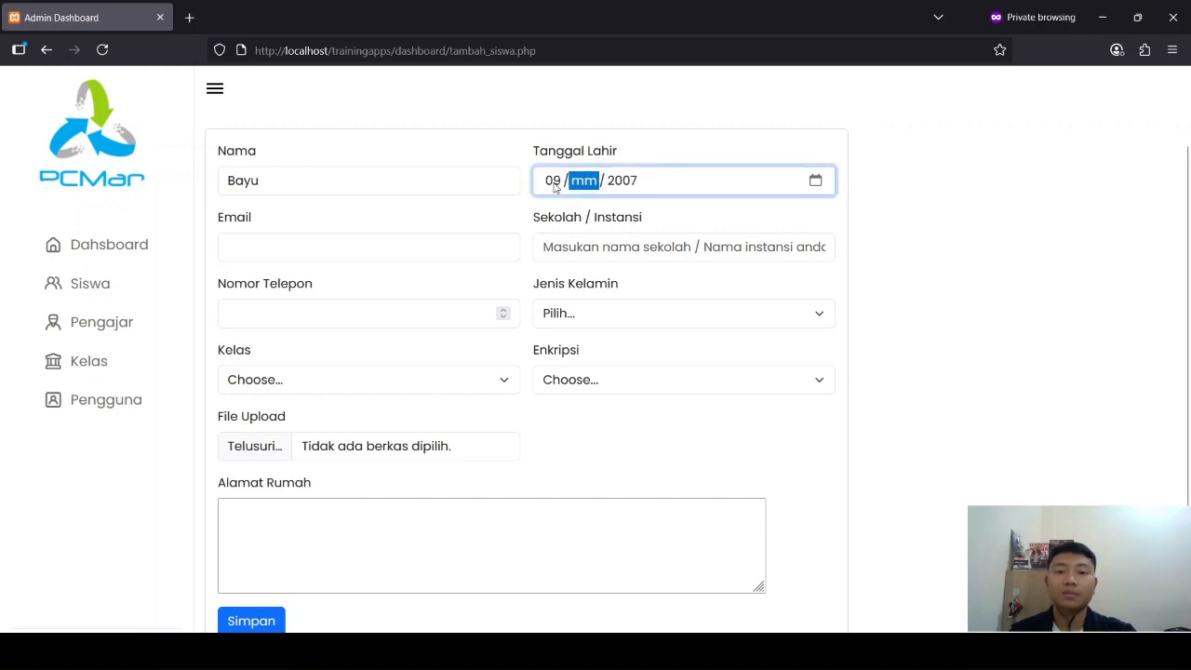
key("Tab")
key("shift+Tab")
type("1")
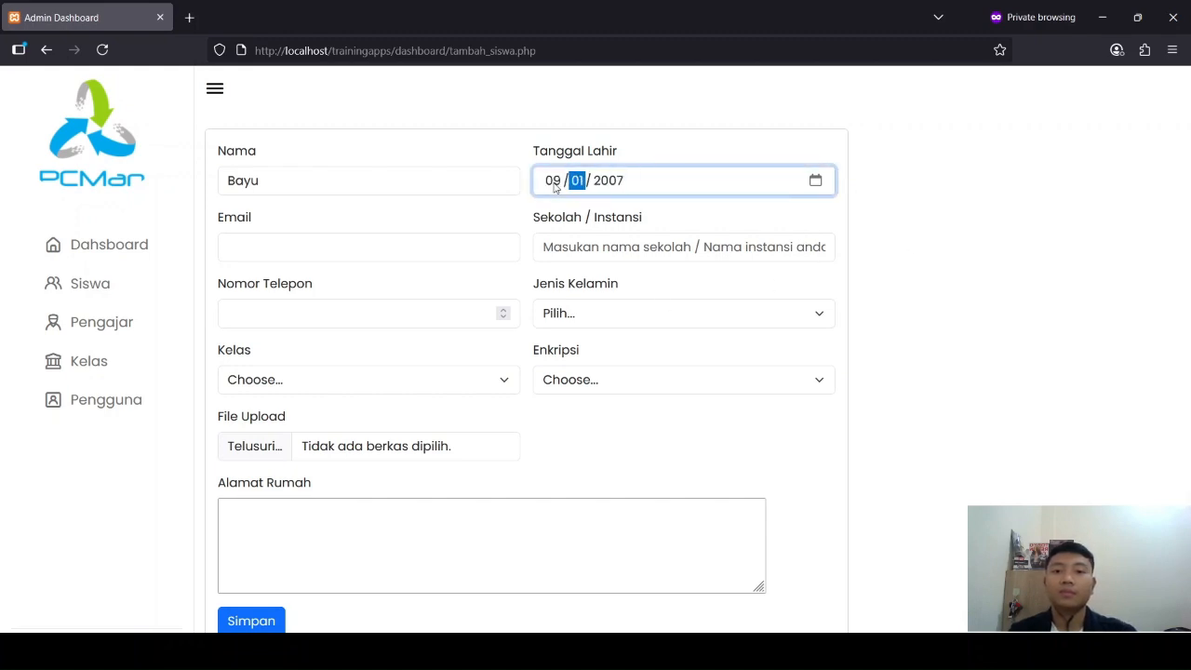
Step: Fill in the new student's e-mail address
left_click(382, 240)
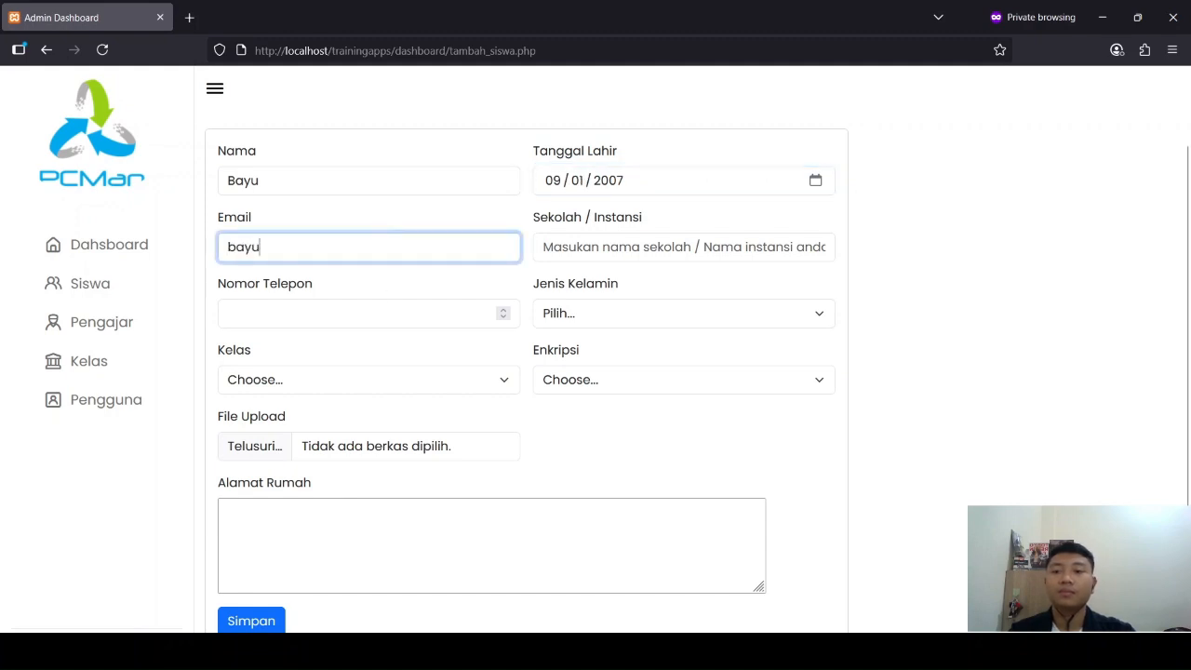
key("Tab")
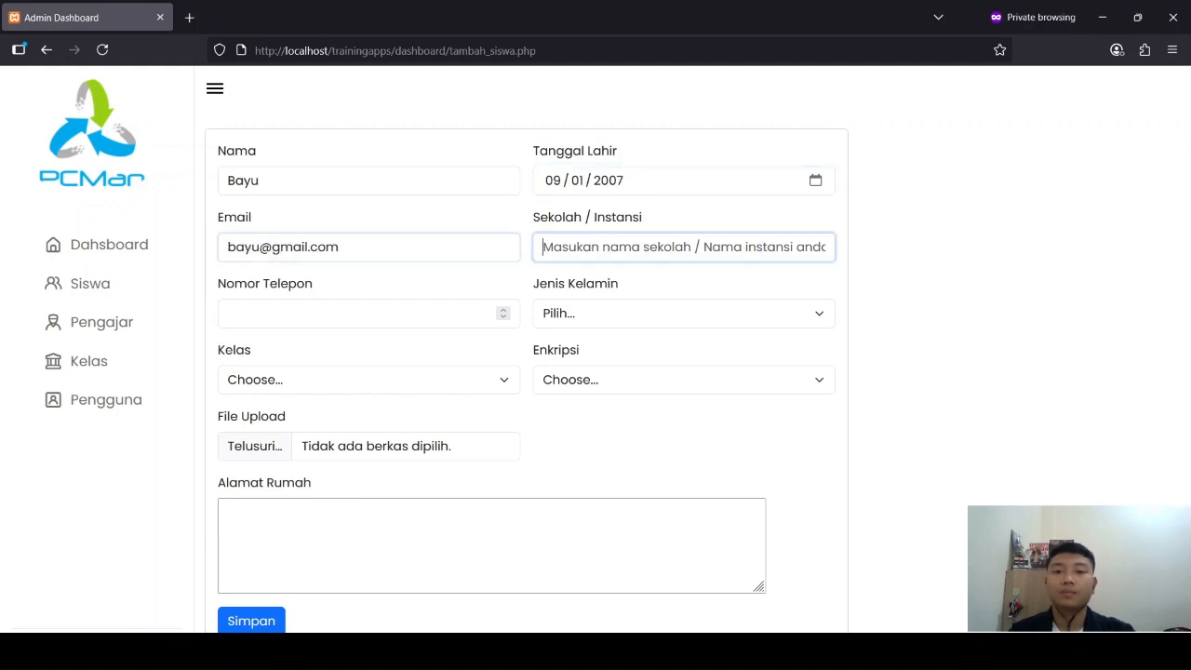
Step: Set the student's school or institution to "SMK N 1 Adiwerna"
type("SMK ")
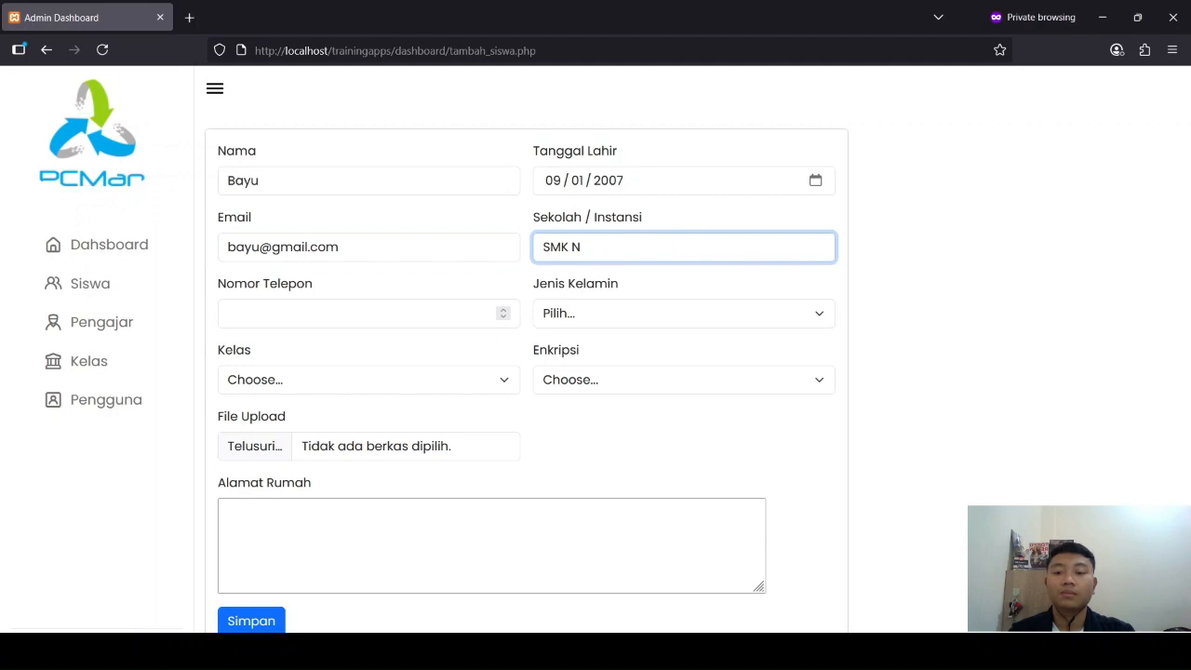
type("N 1 adi")
key("BackSpace")
key("BackSpace")
key("BackSpace")
type("Adiwerna")
Step: Enter the student's phone number and set the gender to Laki - Laki
left_click(385, 319)
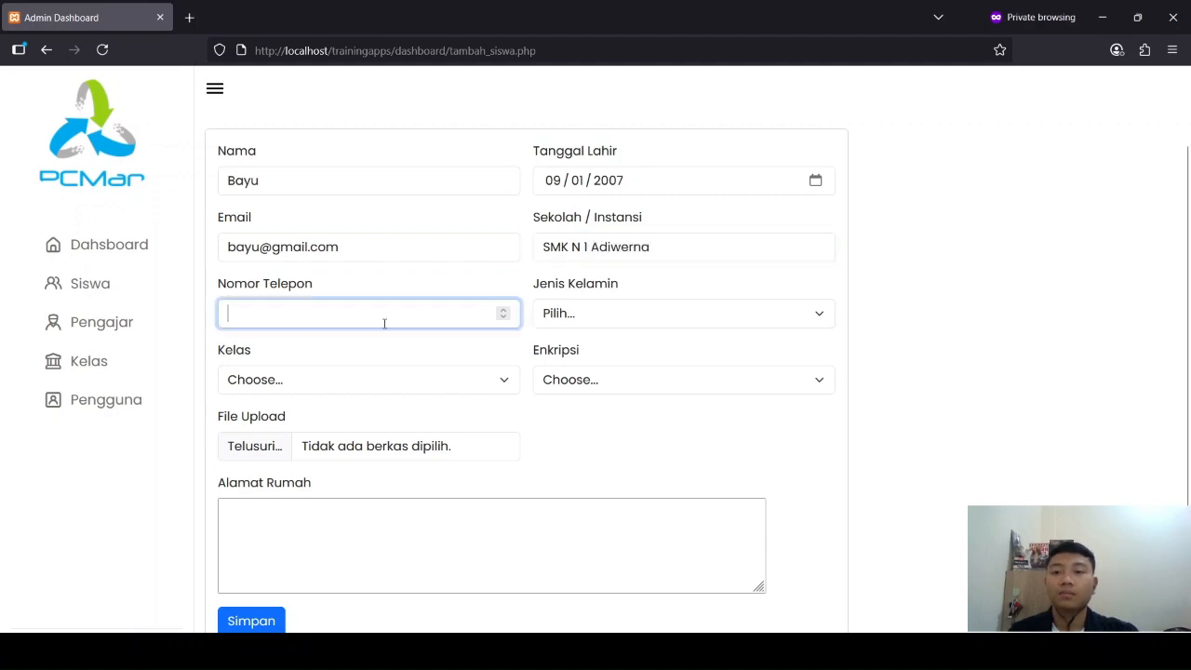
type("089102910")
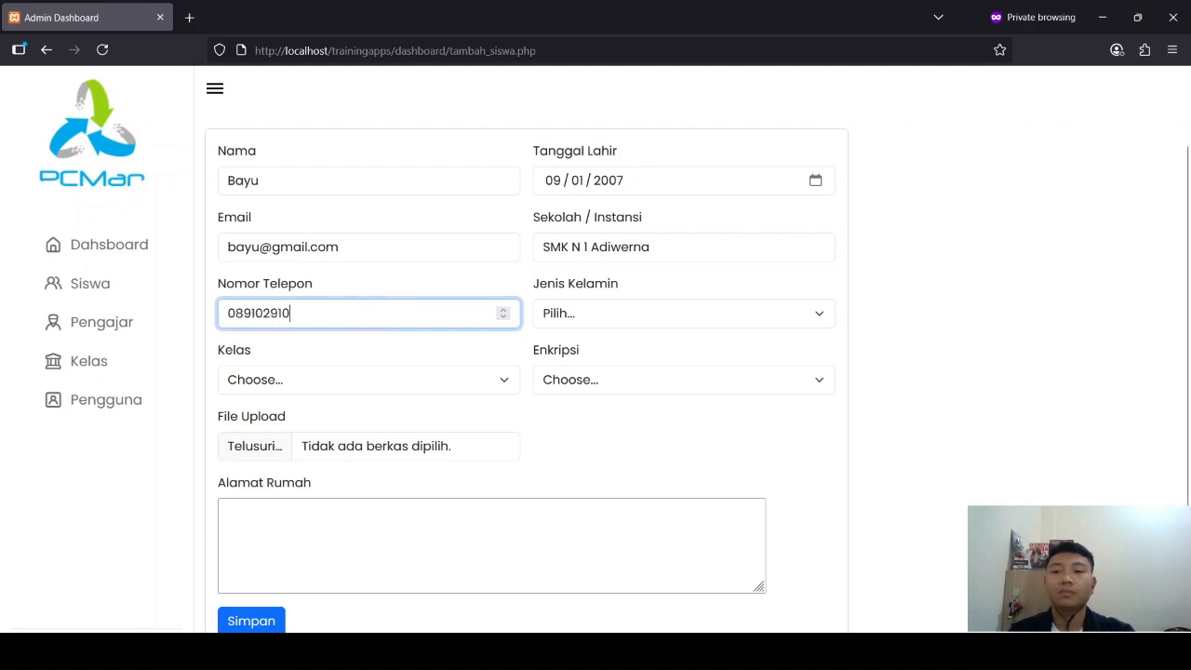
key("Tab")
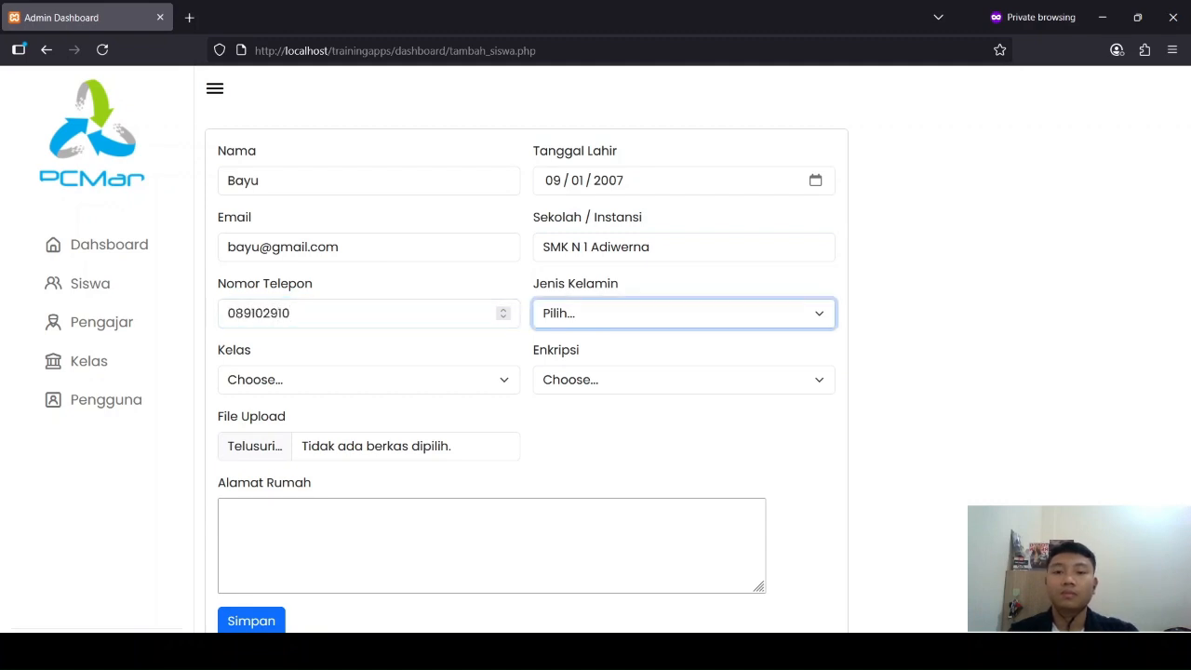
key("Down")
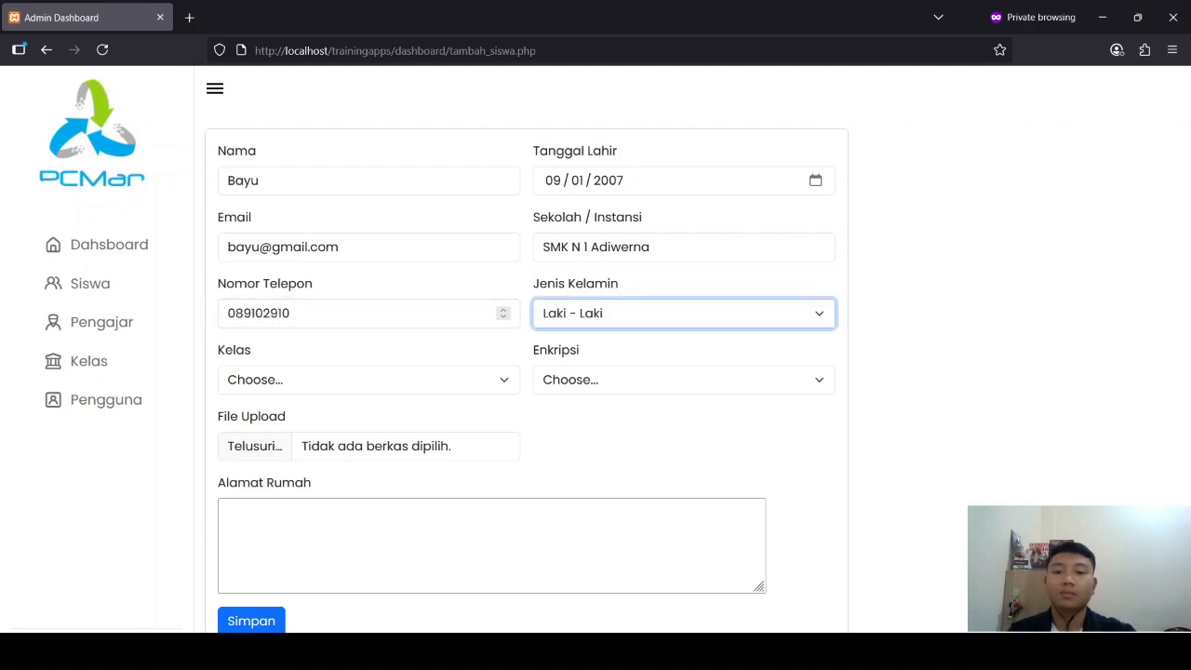
Step: Assign the student to the Microsoft Azure class and choose Twofish as the encryption
left_click(375, 373)
left_click(338, 429)
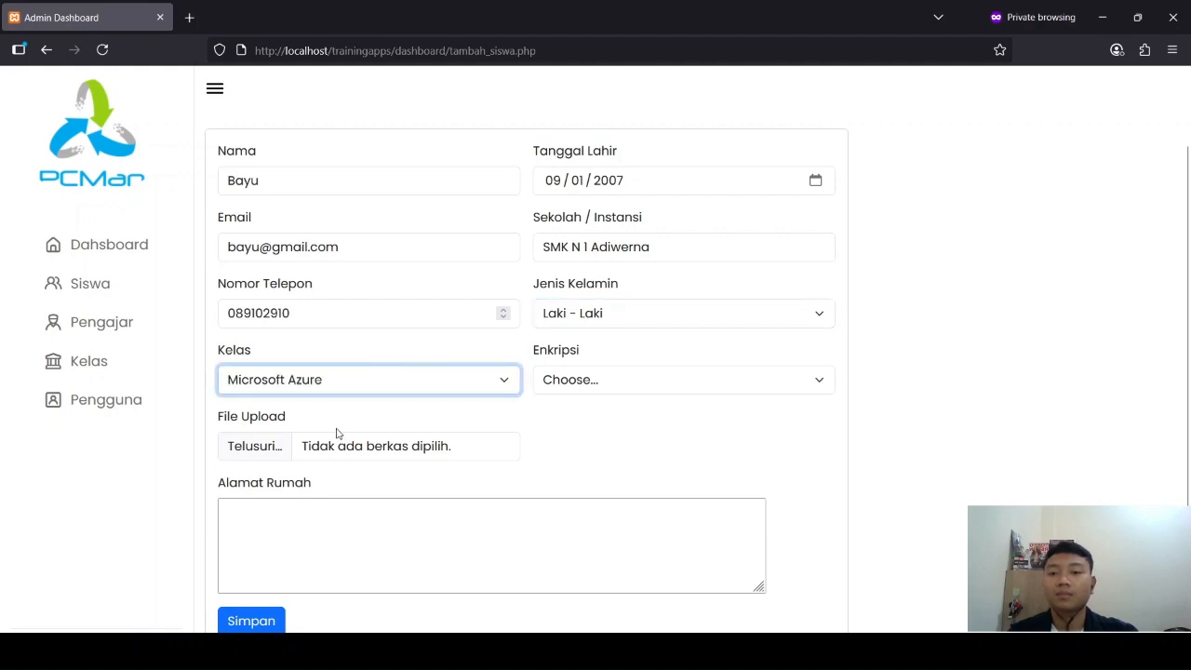
left_click(559, 388)
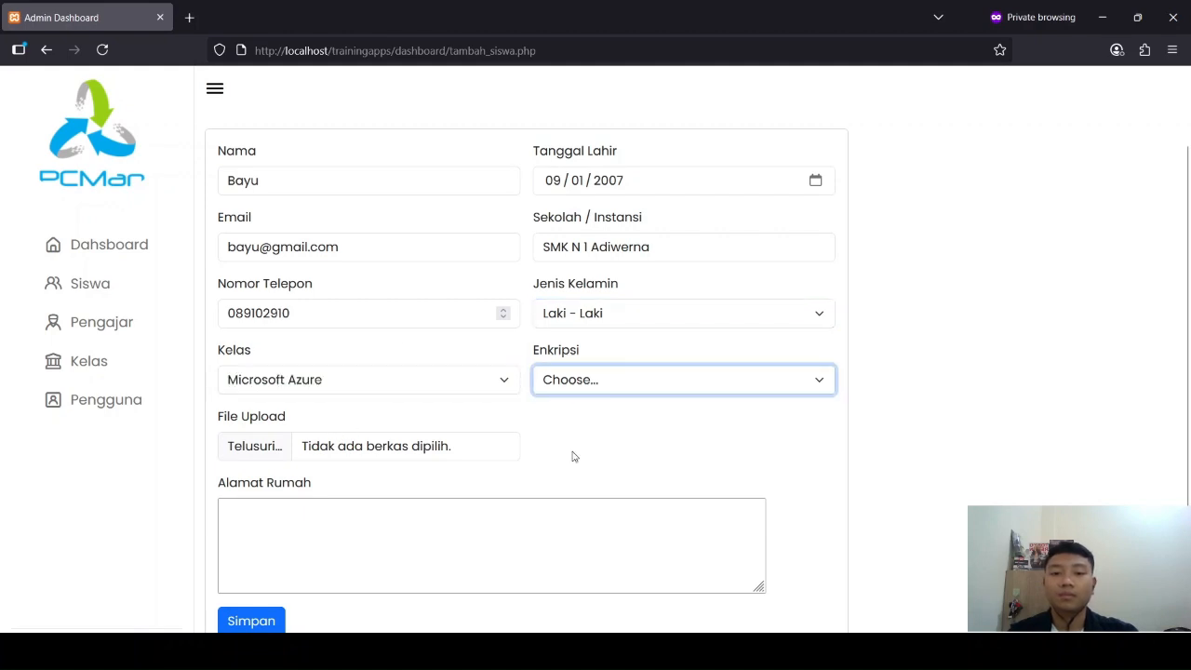
left_click(573, 453)
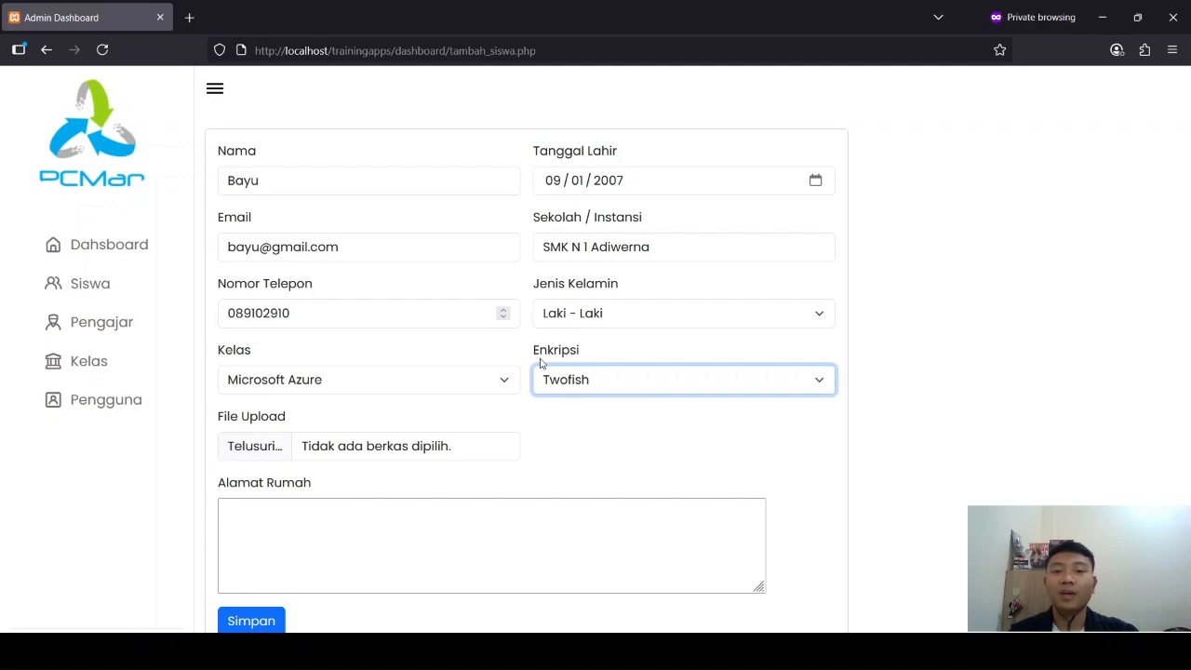
left_click(1004, 354)
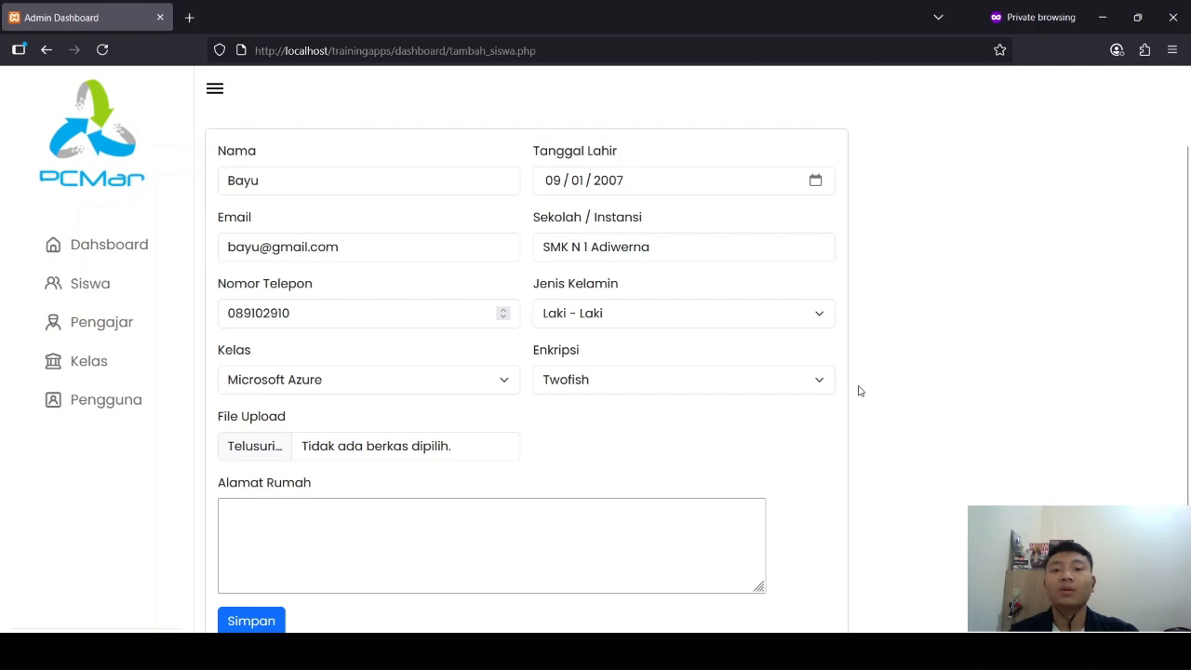
left_click(812, 389)
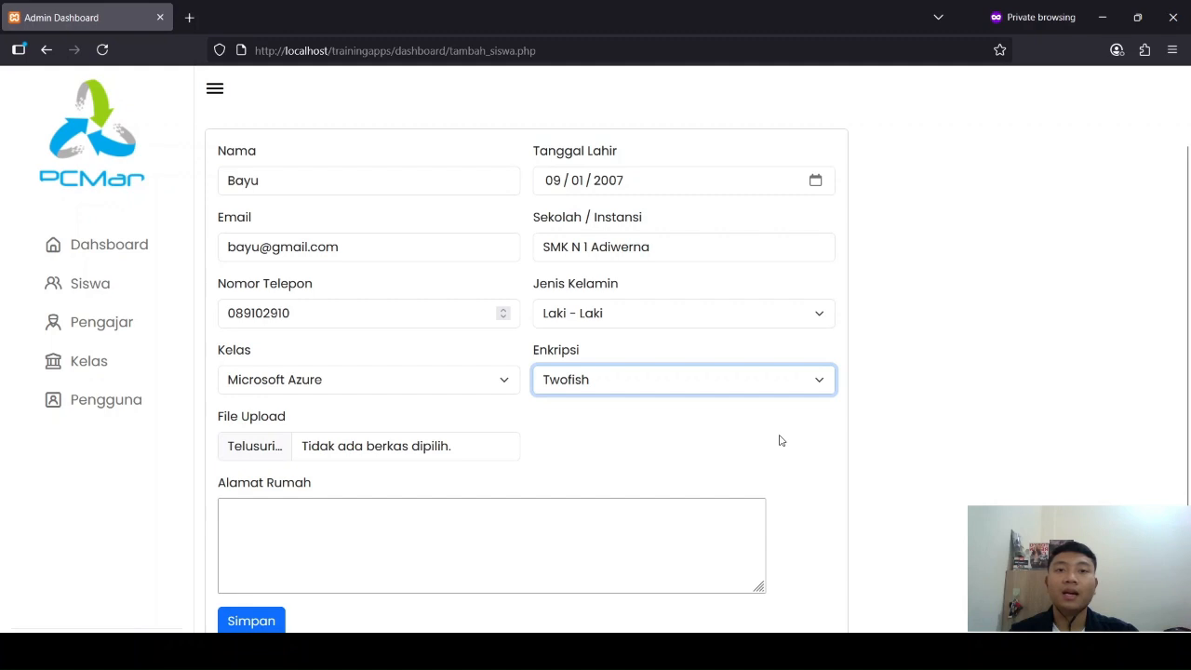
left_click(607, 458)
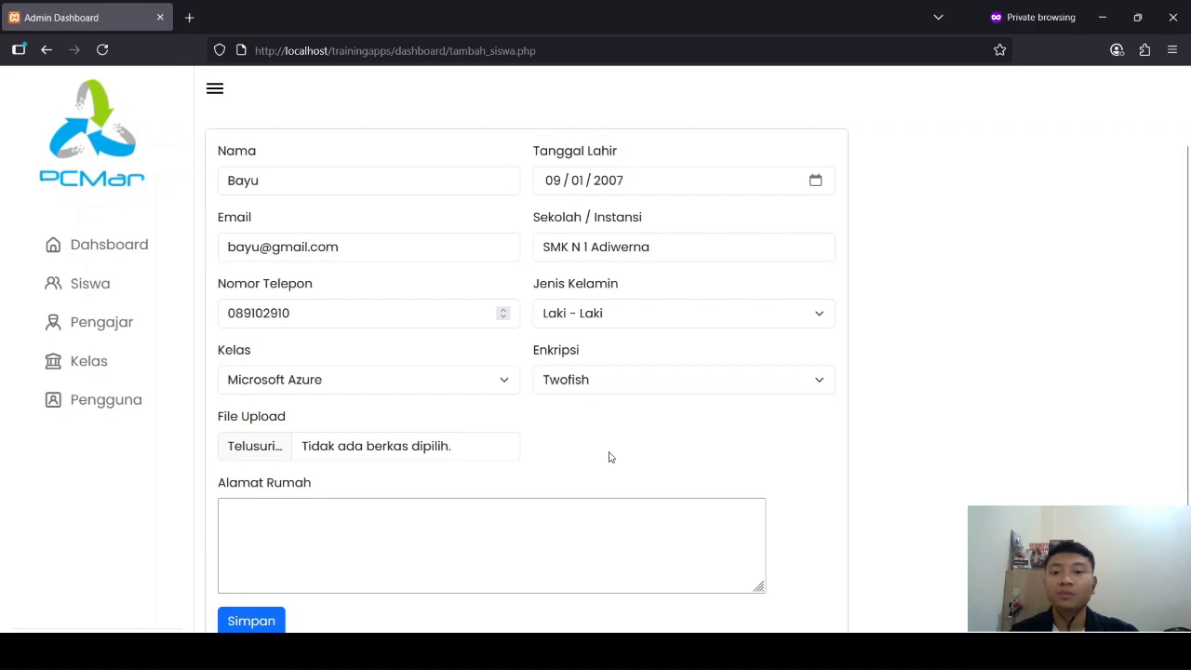
Step: Attach the file "Foto Saya.png" to the new student's record
left_click(242, 445)
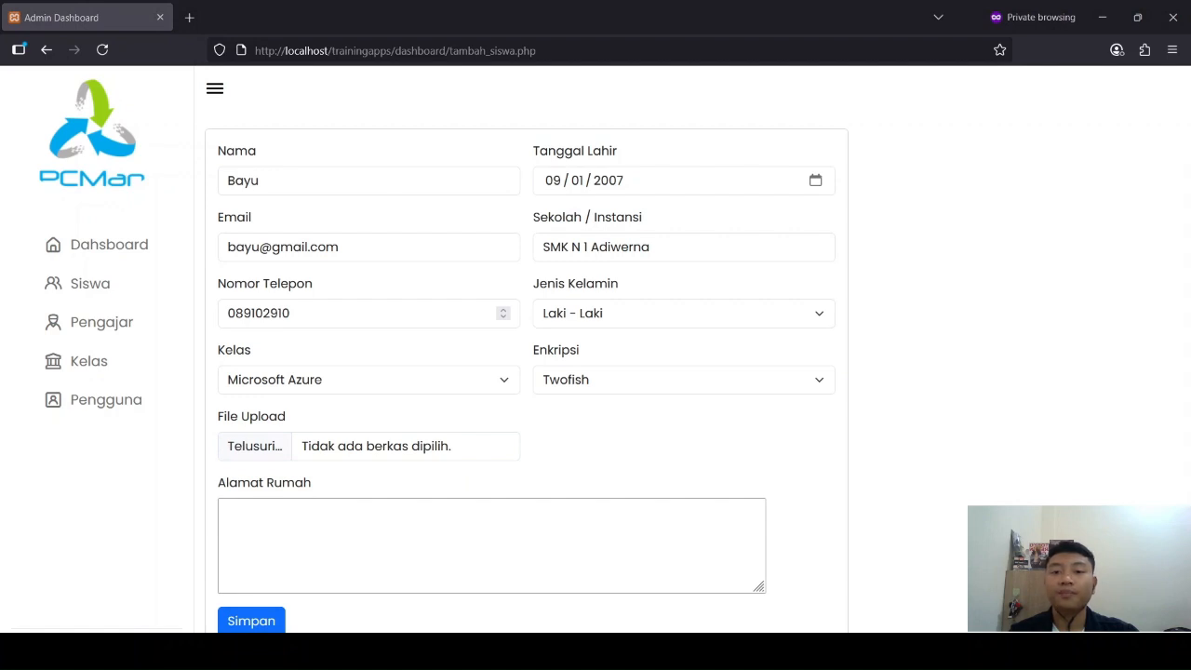
scroll(531, 460, "down", 1)
Step: Fill in the student's home address and save the new student record
left_click(440, 476)
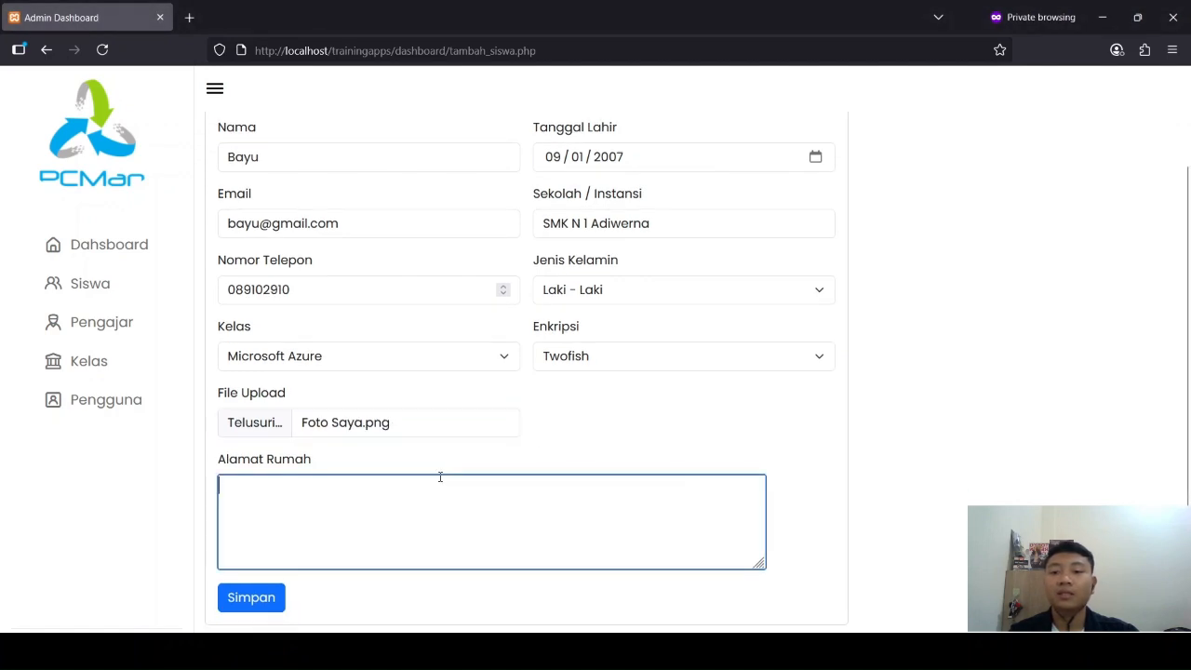
type("DKI JA")
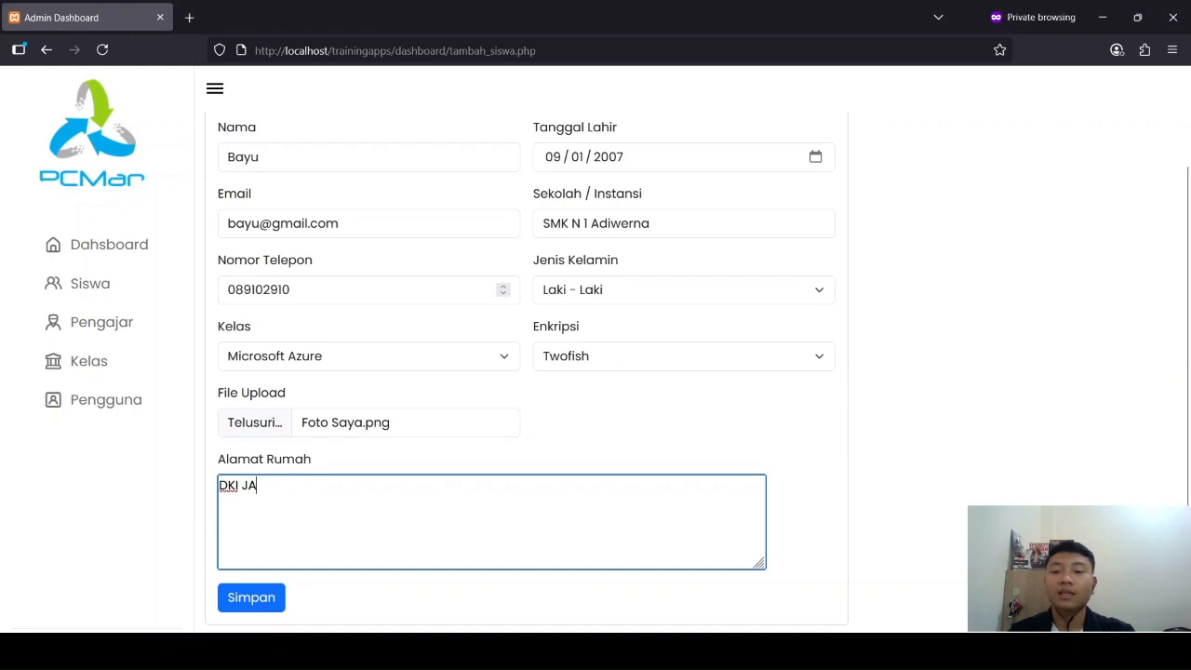
type("karta")
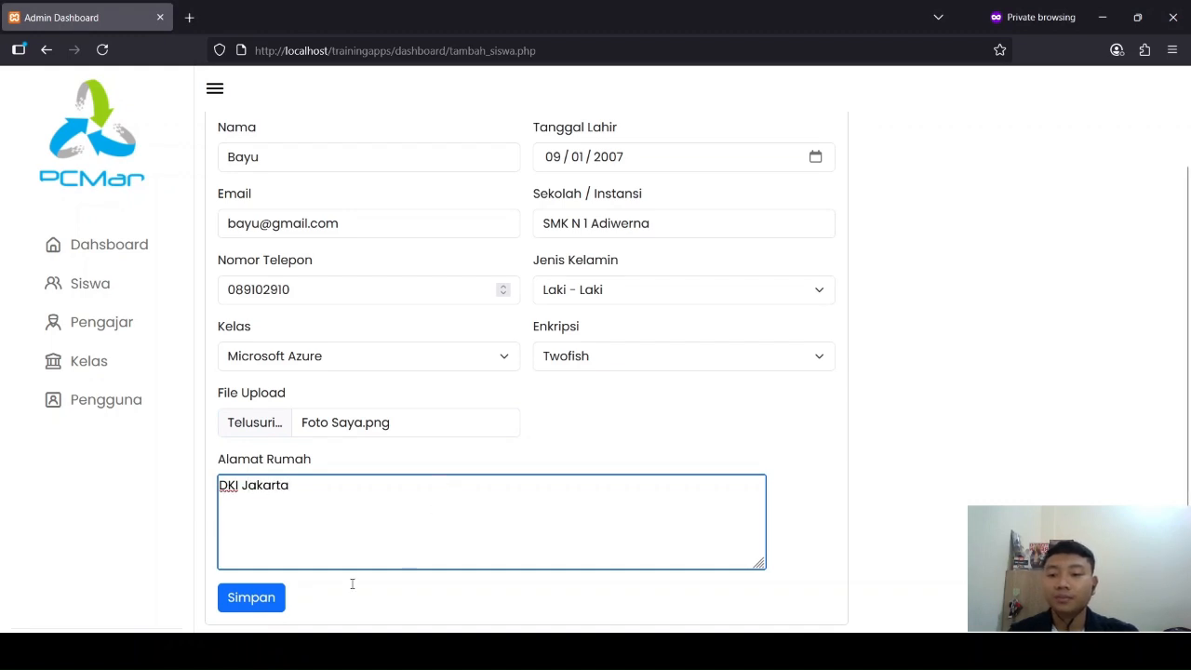
left_click(269, 600)
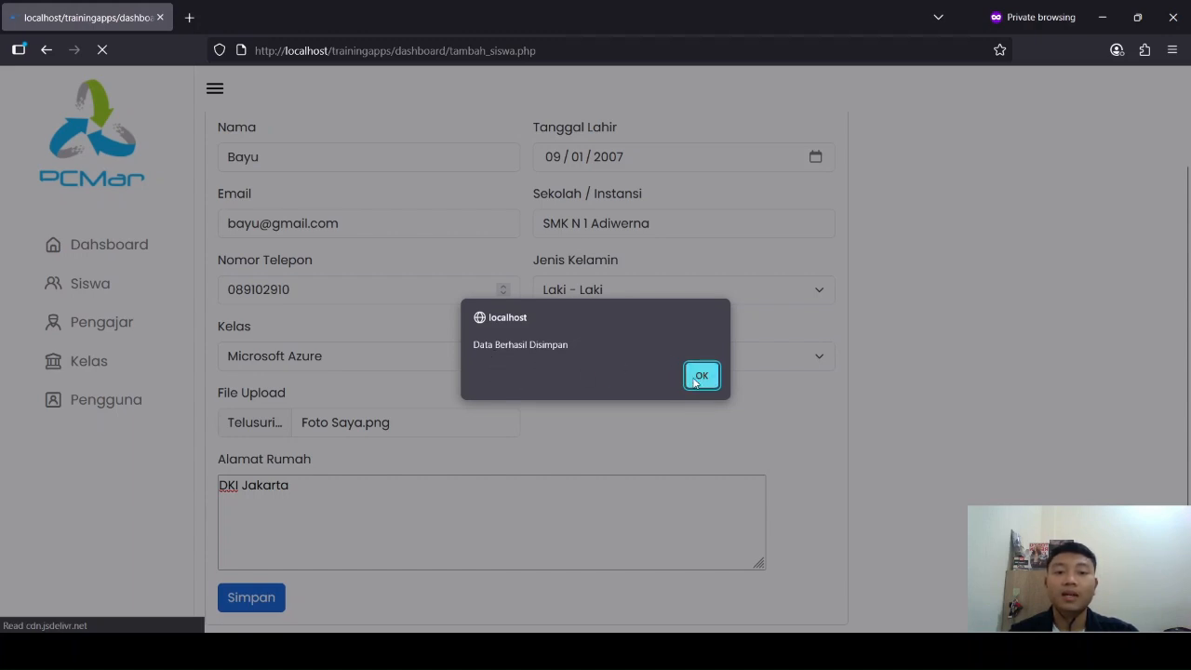
key("Return")
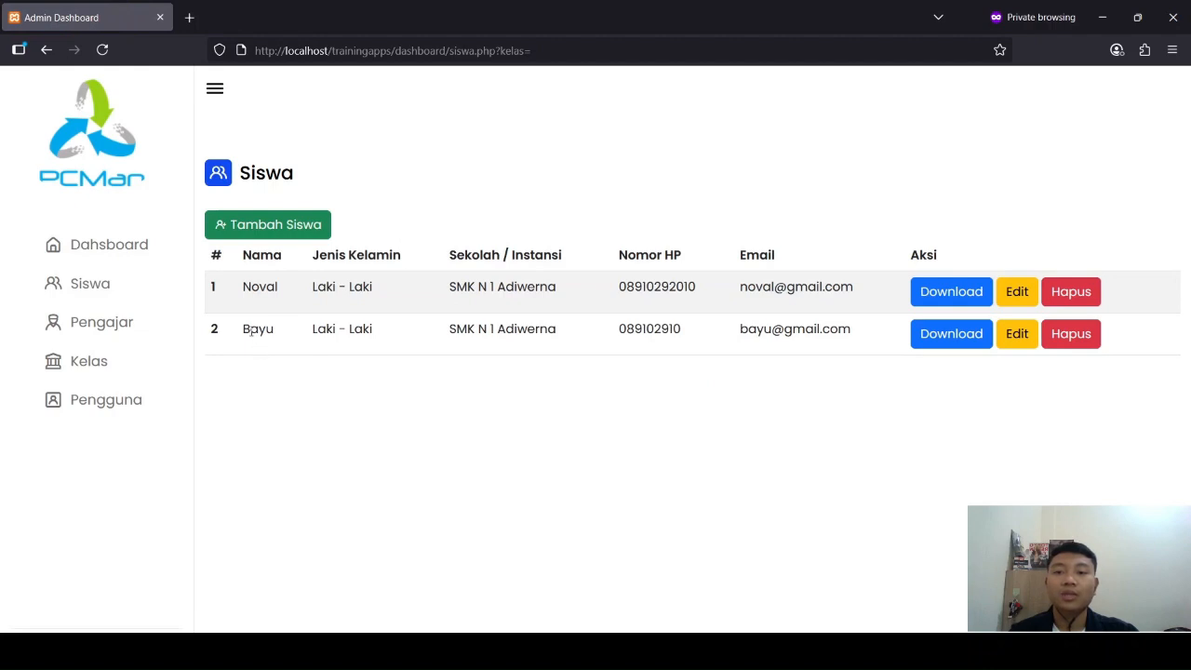
Step: Download the uploaded file of the newly added student in the second row of the student list
left_click_drag(249, 329, 552, 318)
left_click(613, 392)
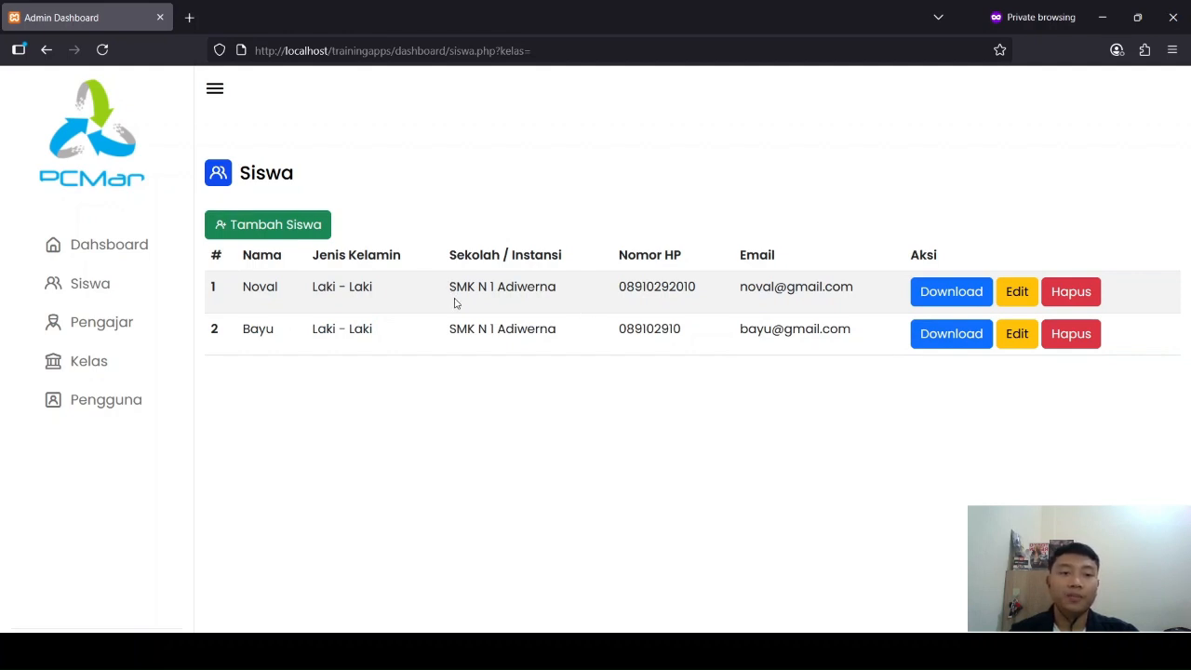
left_click(918, 333)
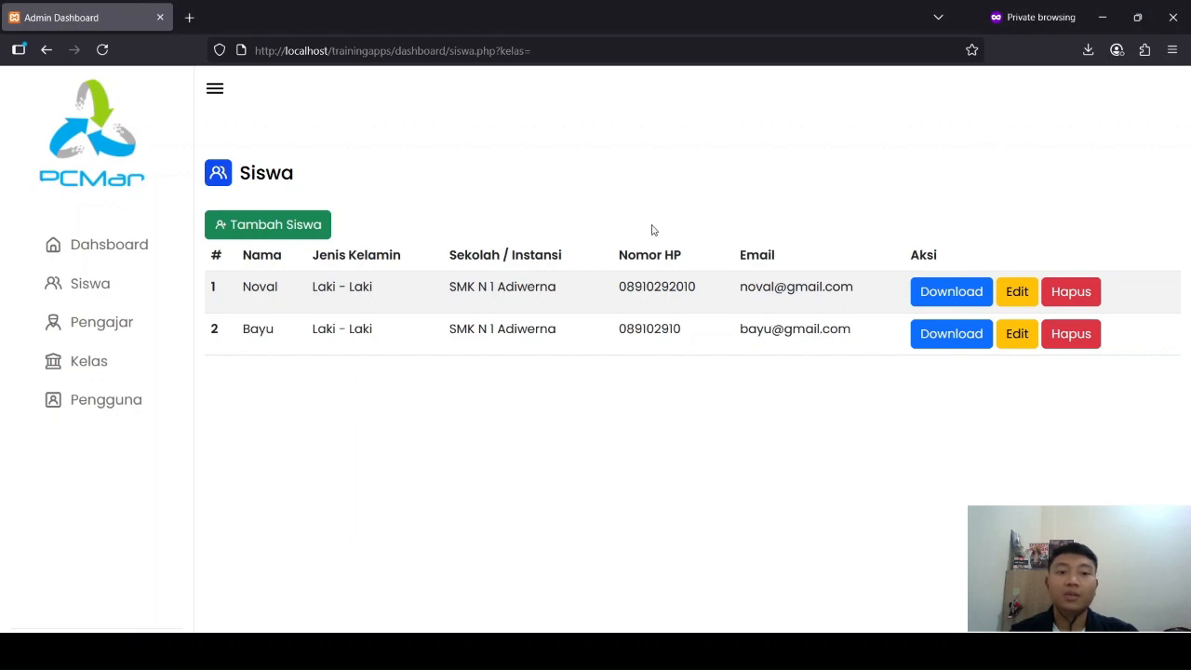
Step: Edit the second student's record, adding a last name after the first name, and save the change
left_click(1016, 335)
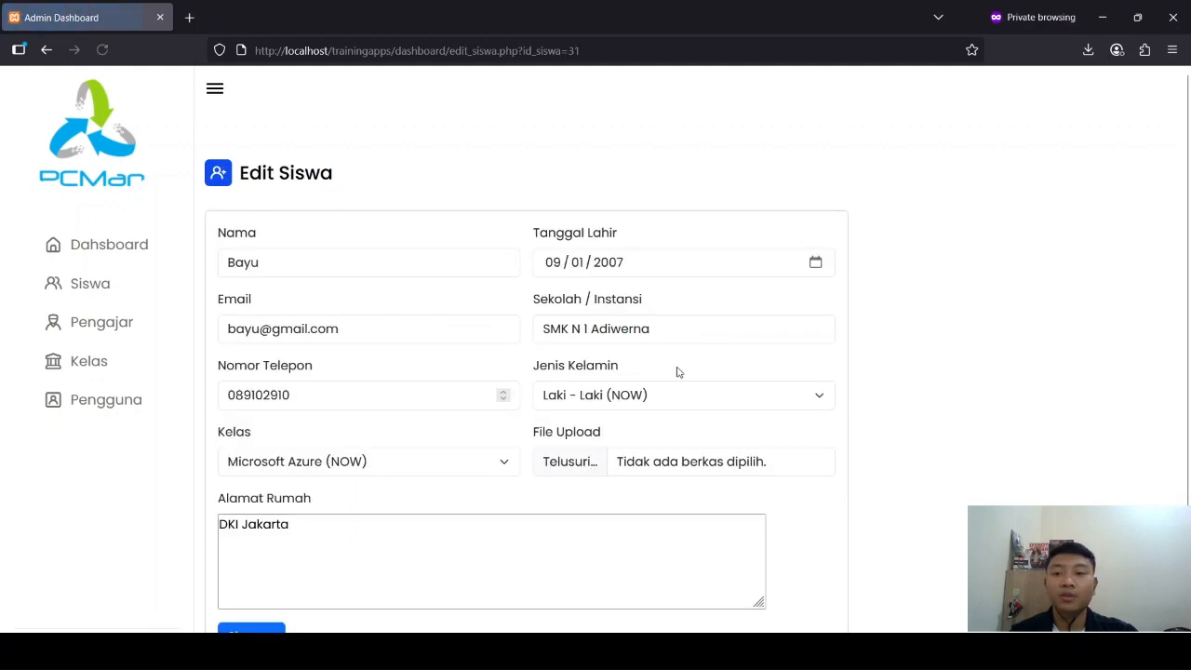
left_click(388, 269)
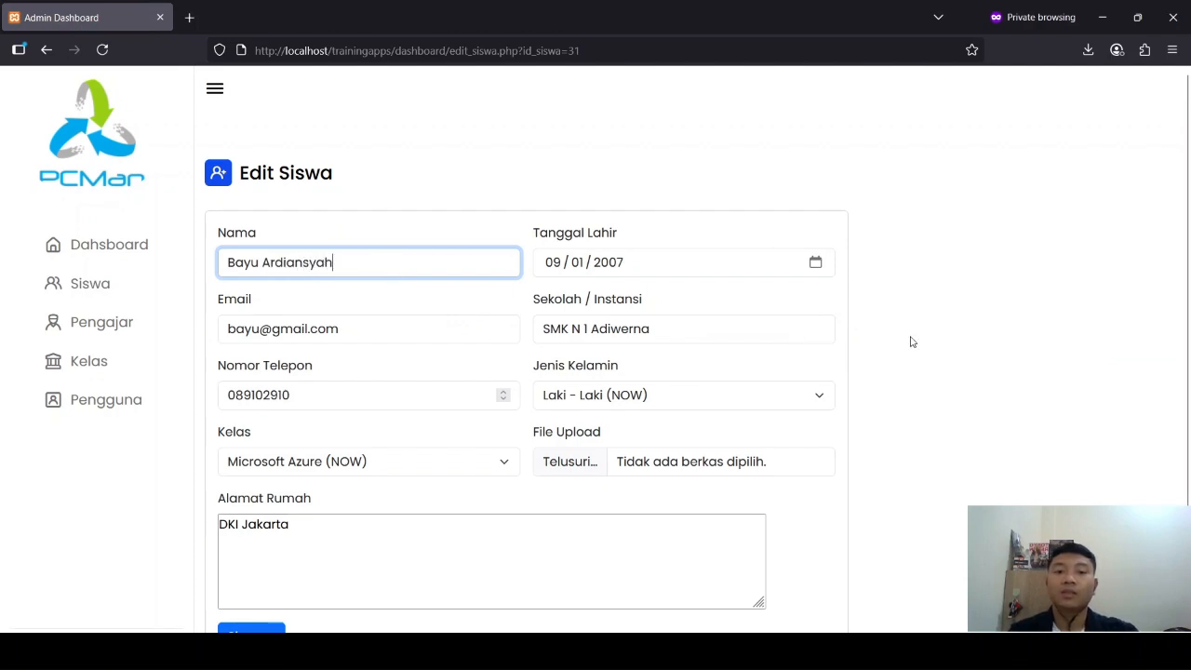
scroll(916, 343, "down", 1)
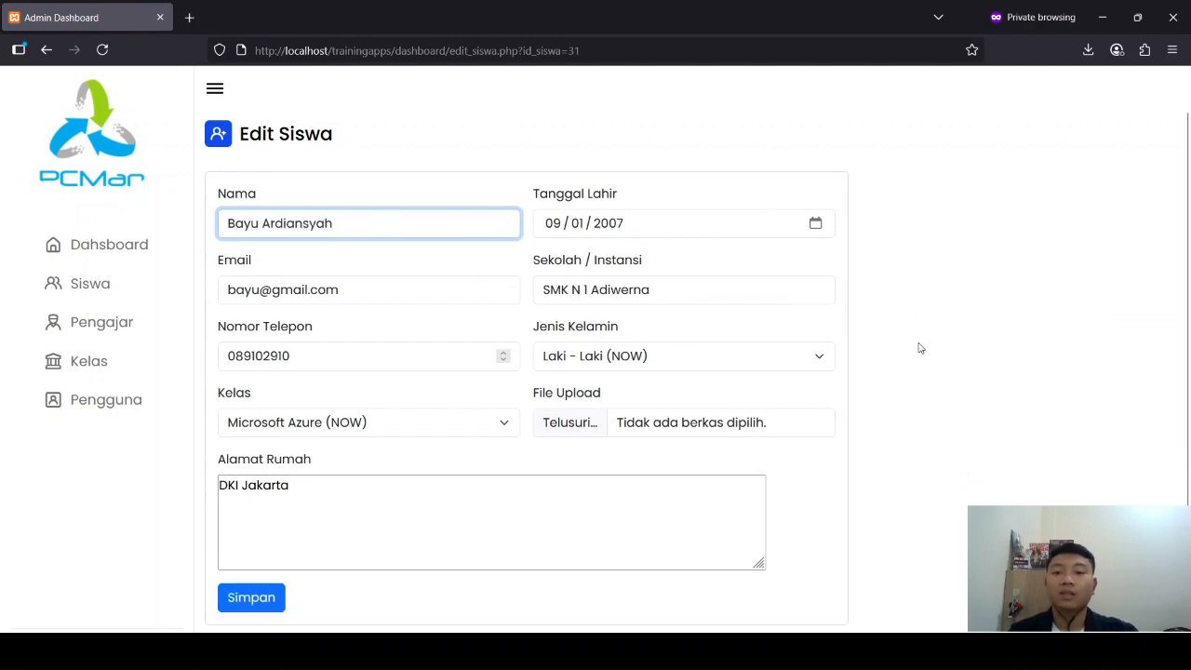
left_click(251, 598)
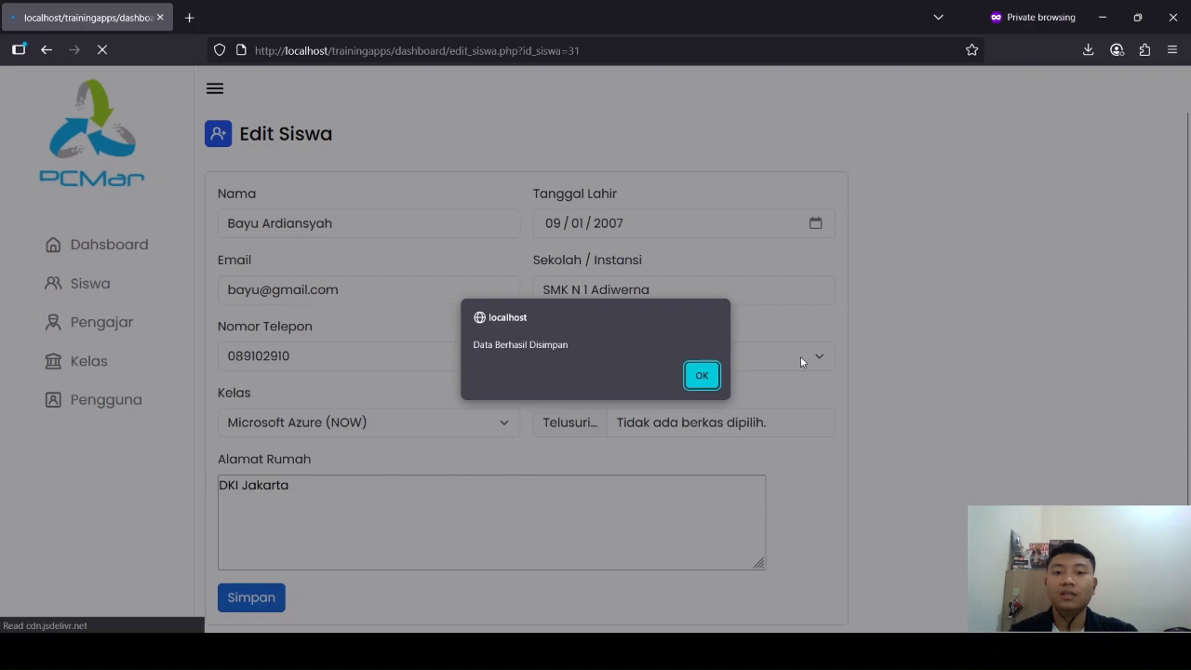
left_click(702, 374)
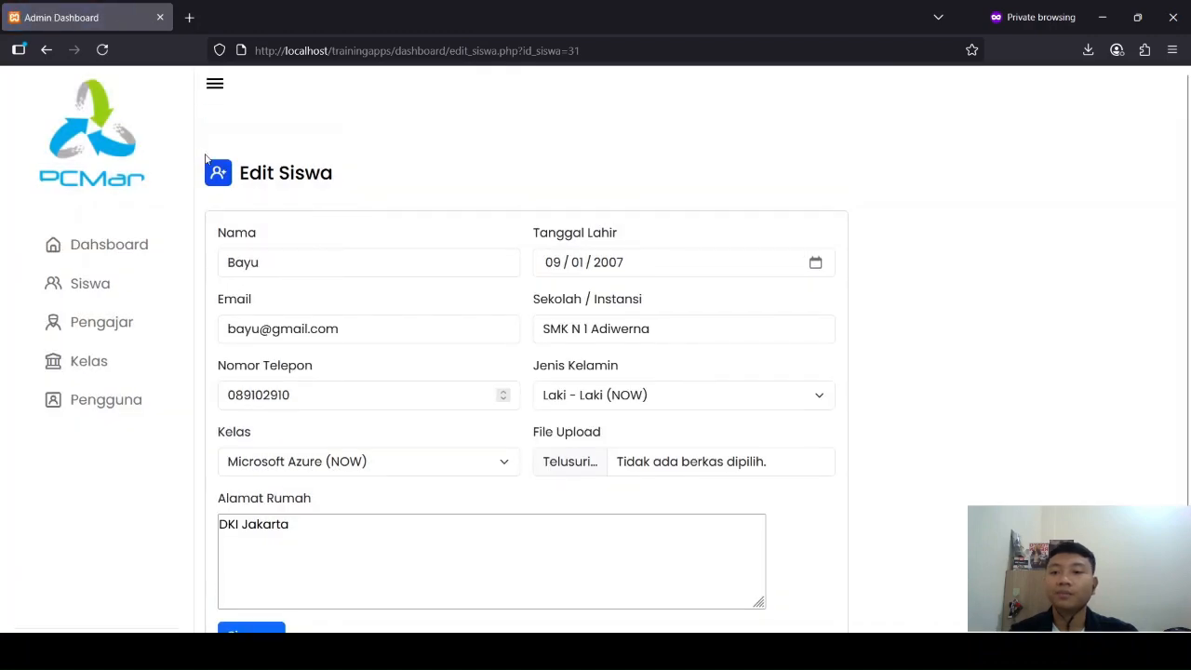
Step: Return to the student list and check the edited name in the second row
left_click(104, 292)
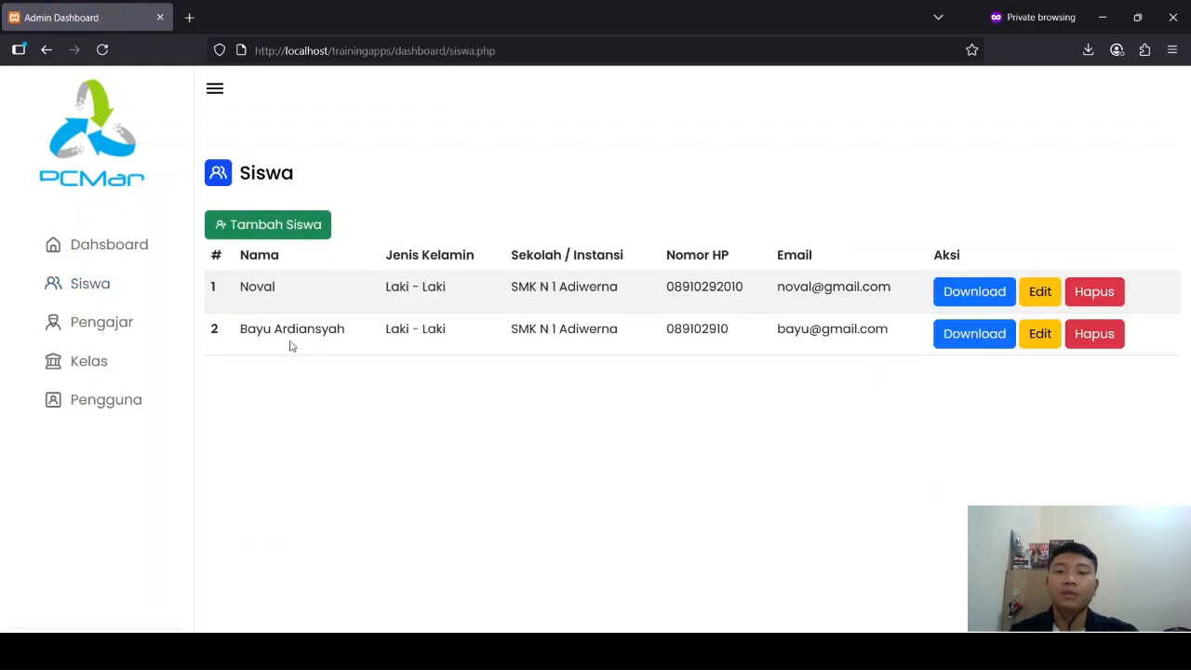
left_click_drag(242, 332, 357, 340)
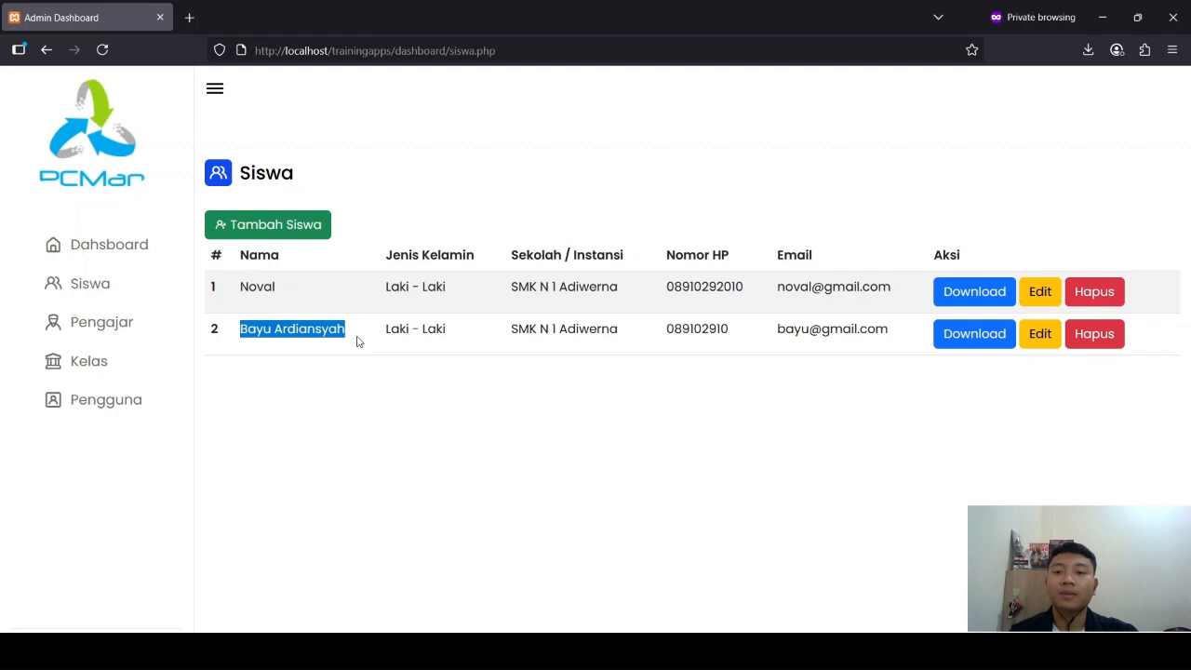
left_click(343, 407)
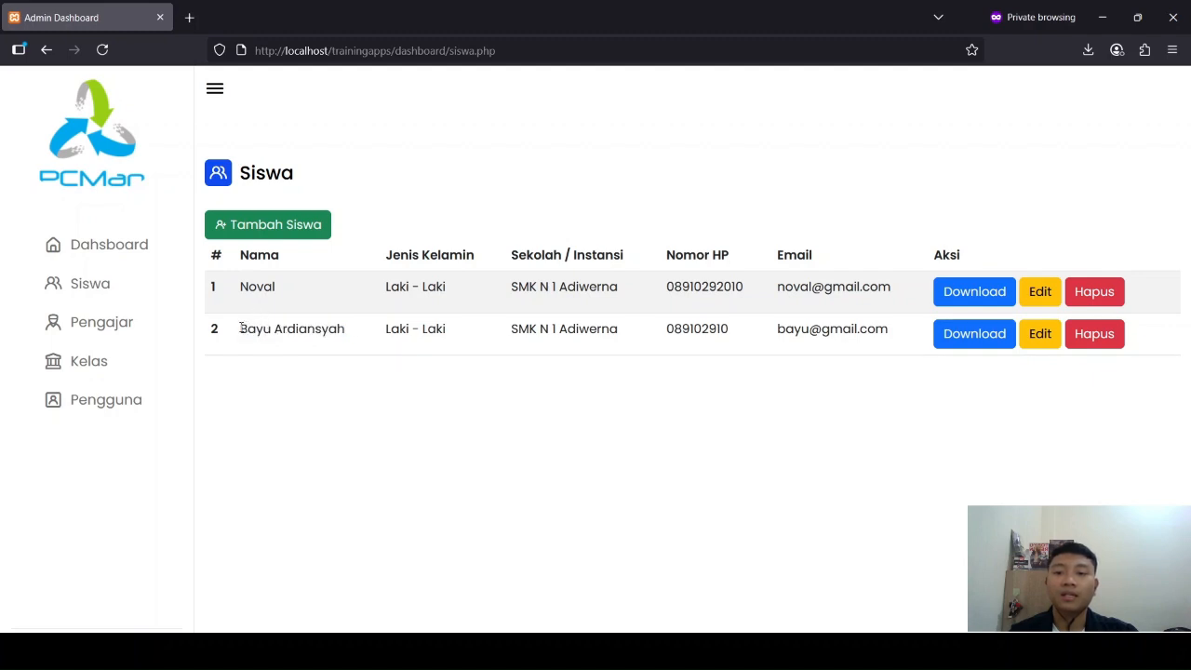
left_click_drag(242, 328, 413, 415)
left_click(410, 419)
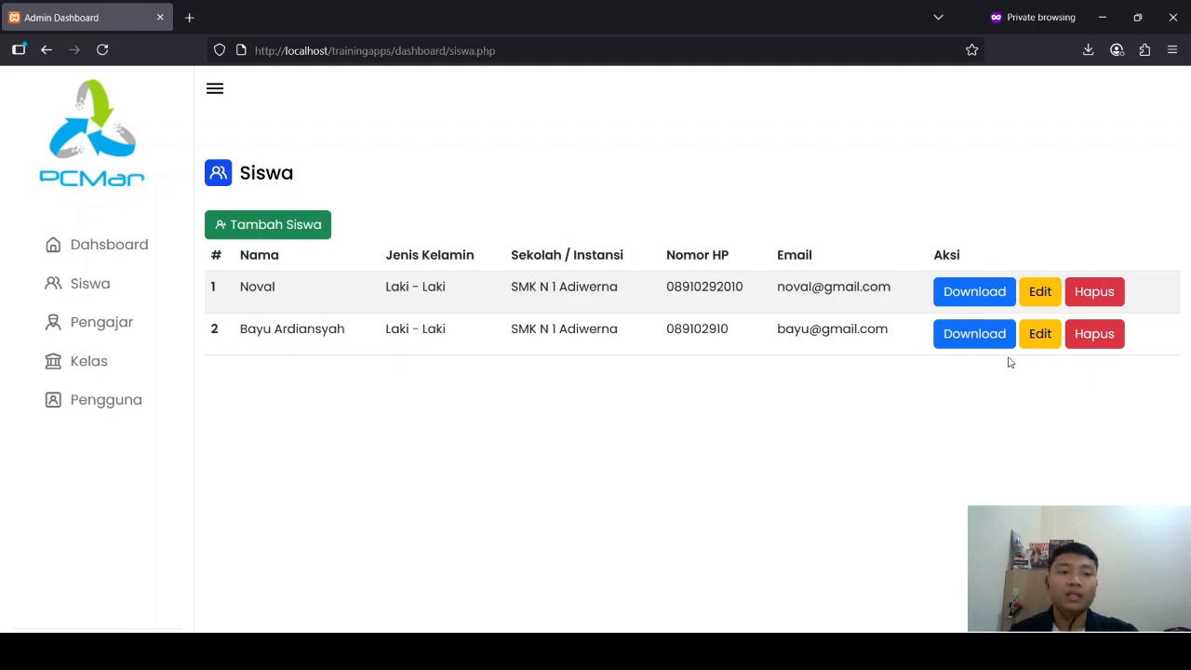
Step: Delete the second student from the student list and confirm the deletion
left_click(1095, 335)
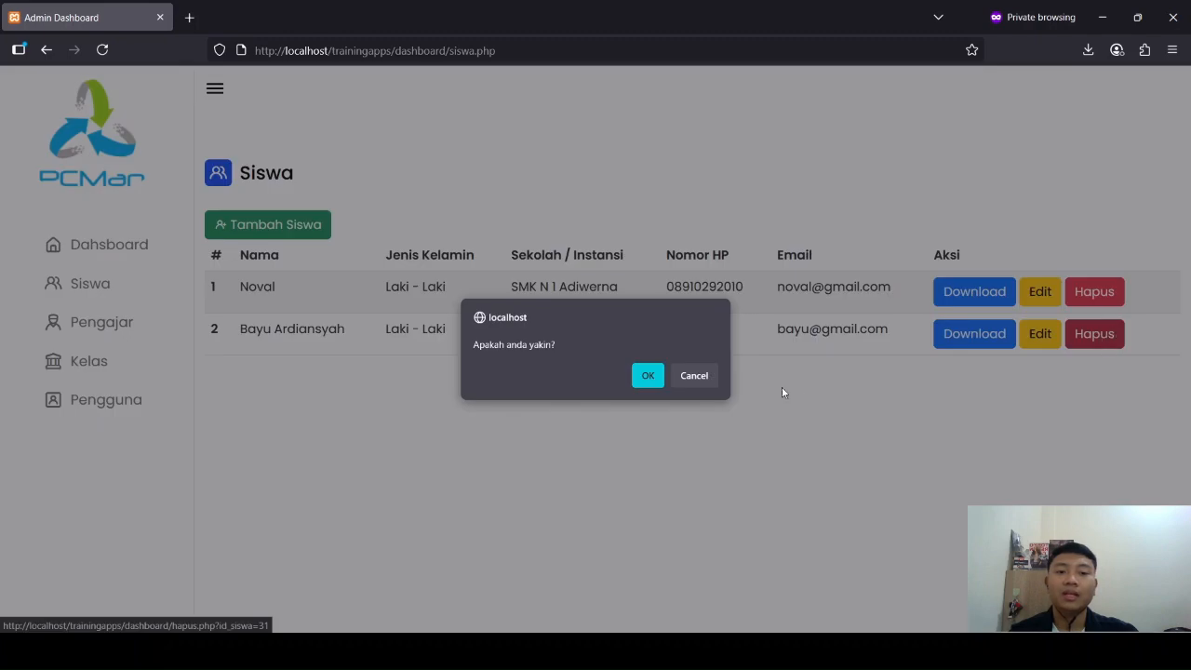
left_click(646, 375)
left_click(700, 388)
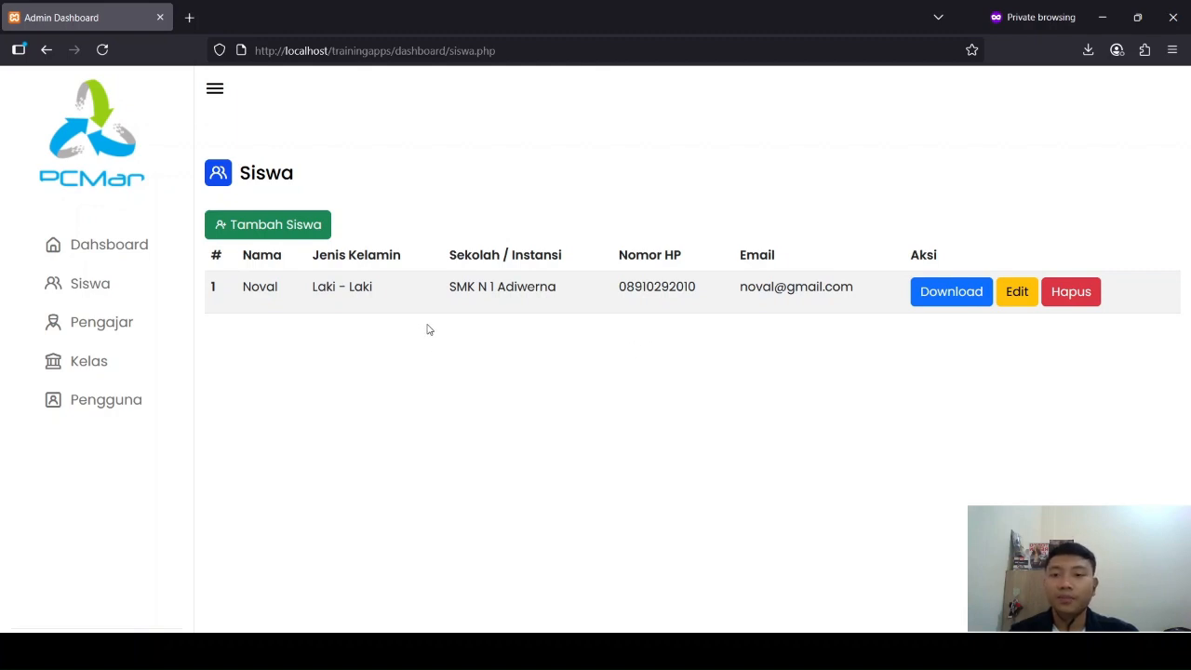
Step: Go to the Pengajar list and review the name and e-mail of the listed teacher
left_click(115, 321)
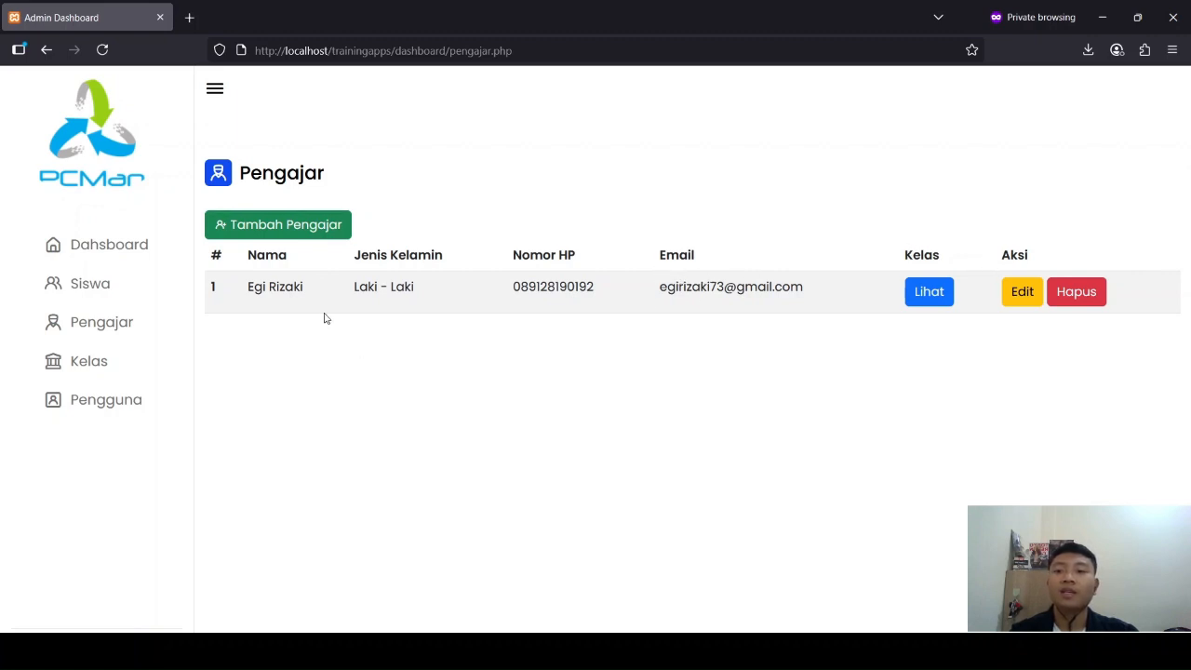
left_click_drag(249, 287, 287, 287)
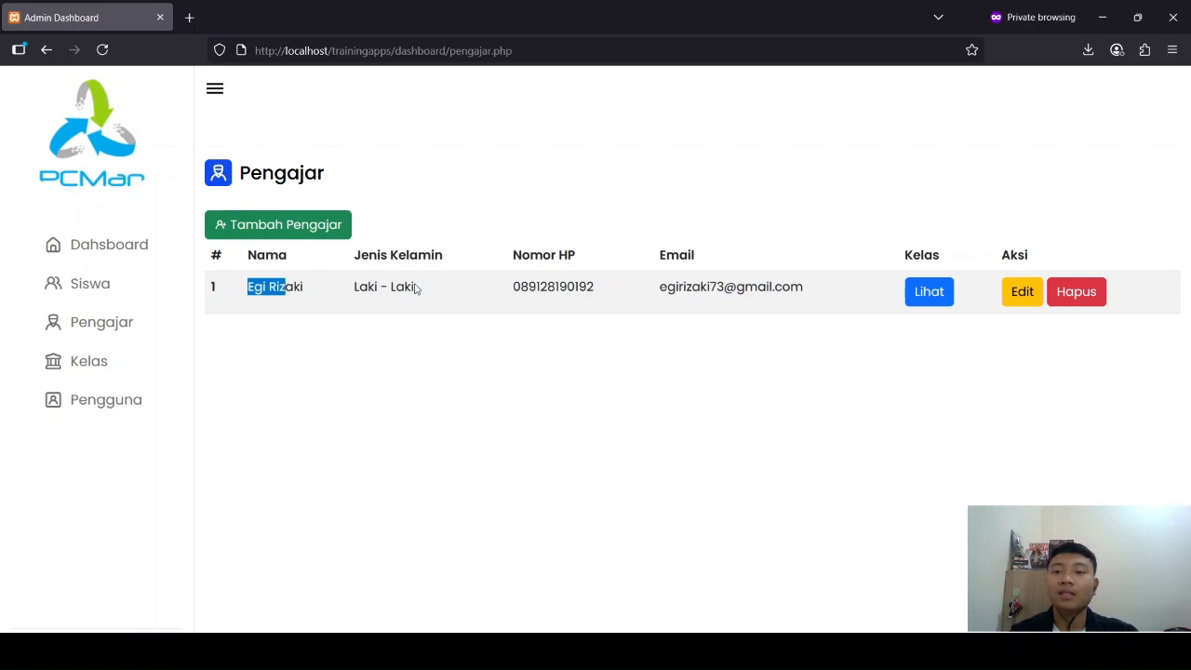
left_click(415, 284)
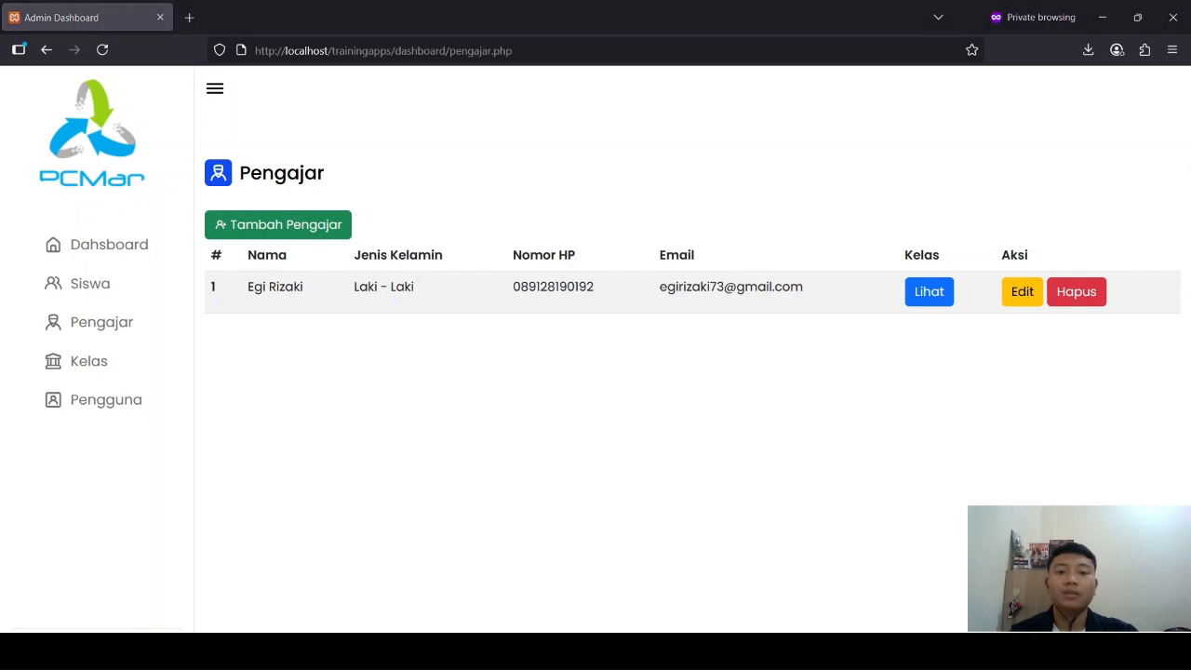
left_click_drag(660, 286, 797, 364)
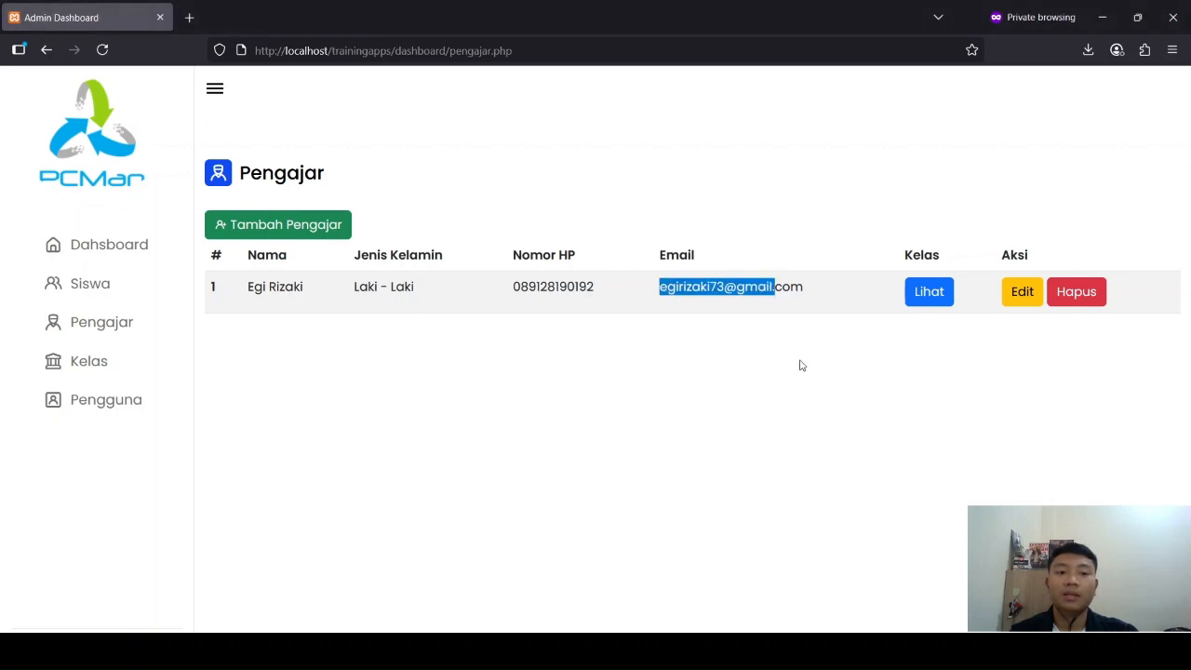
left_click(802, 363)
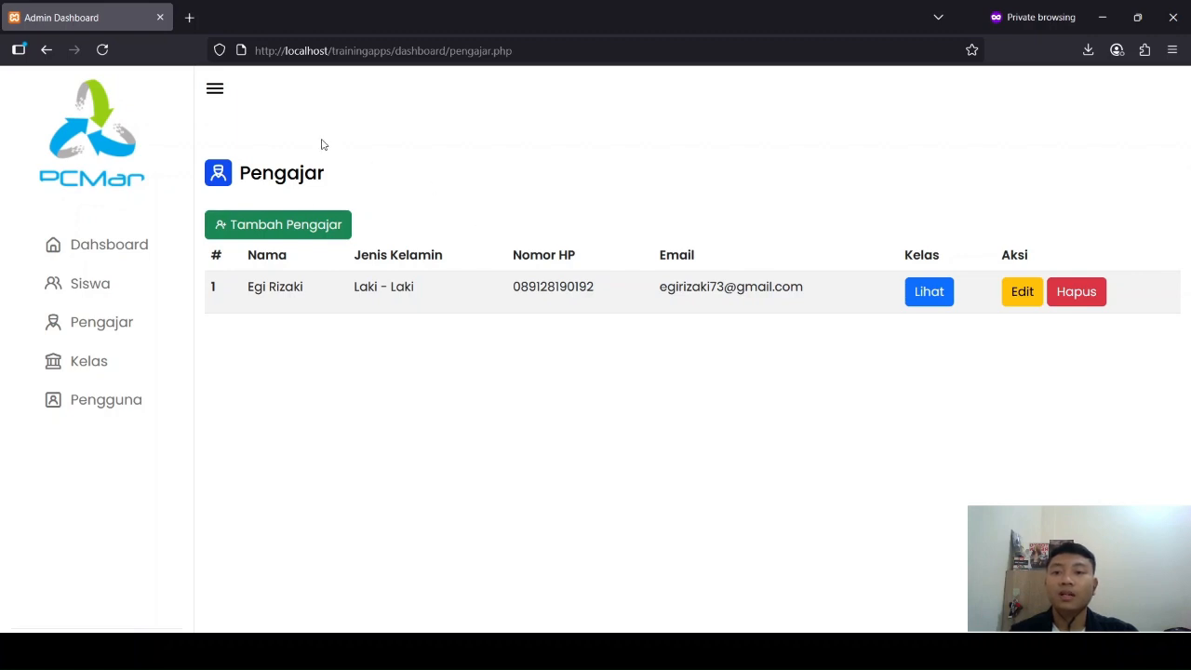
Step: Start a new teacher record and enter the teacher's full name
left_click(293, 222)
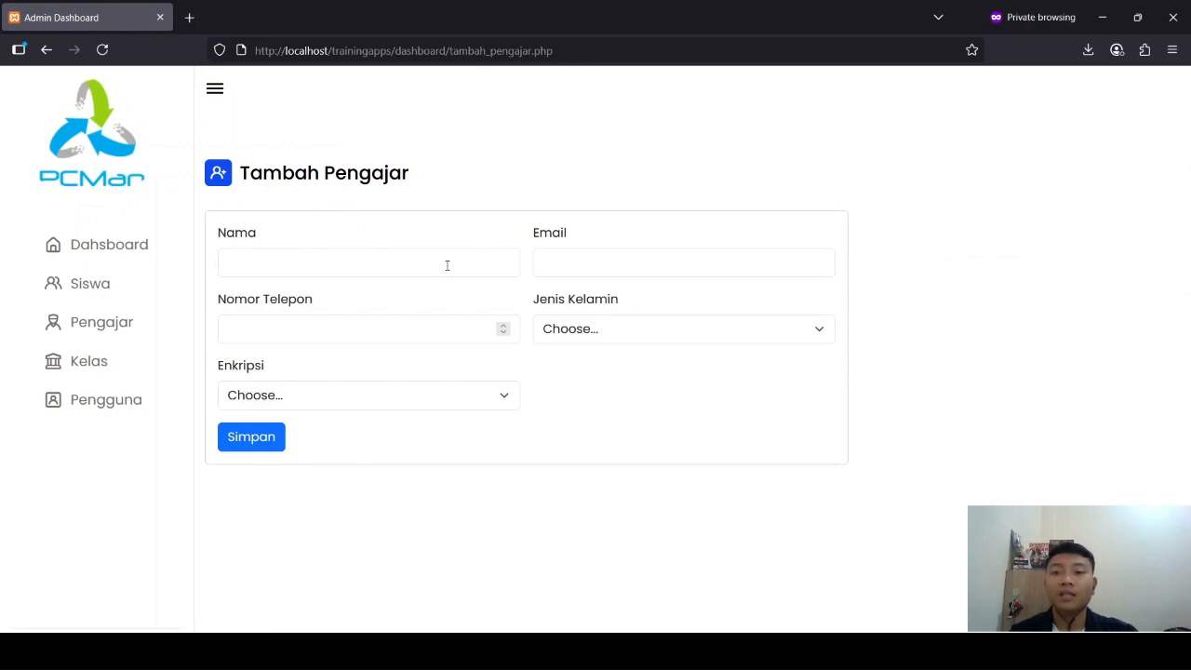
left_click(447, 267)
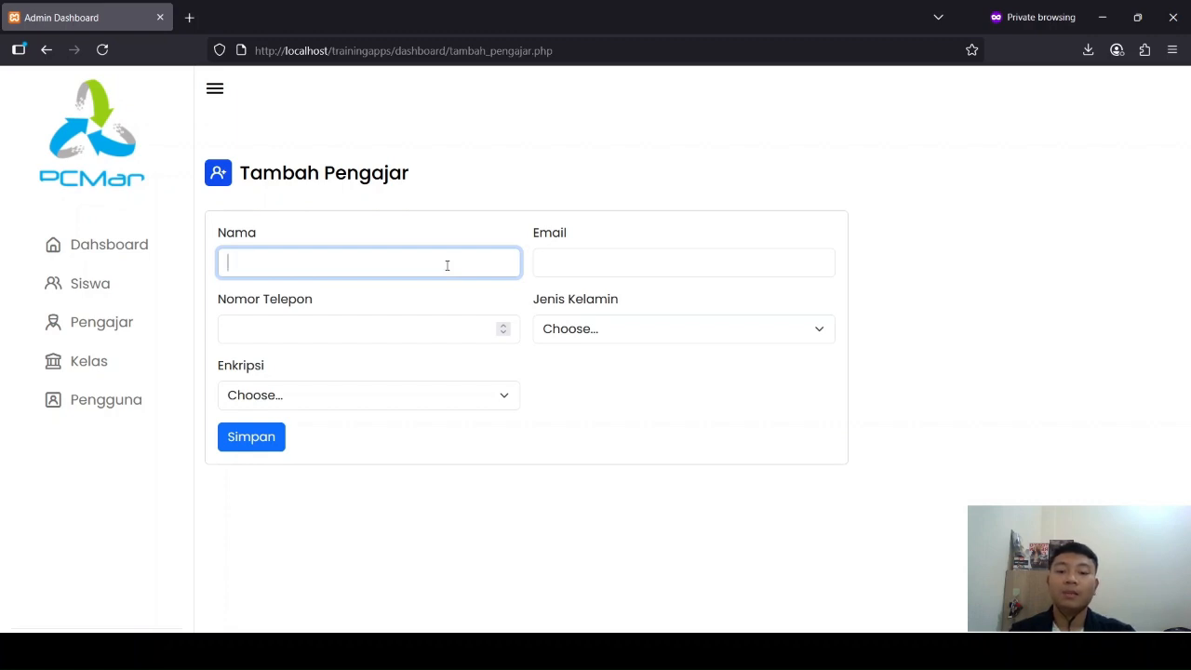
type("M")
key("BackSpace")
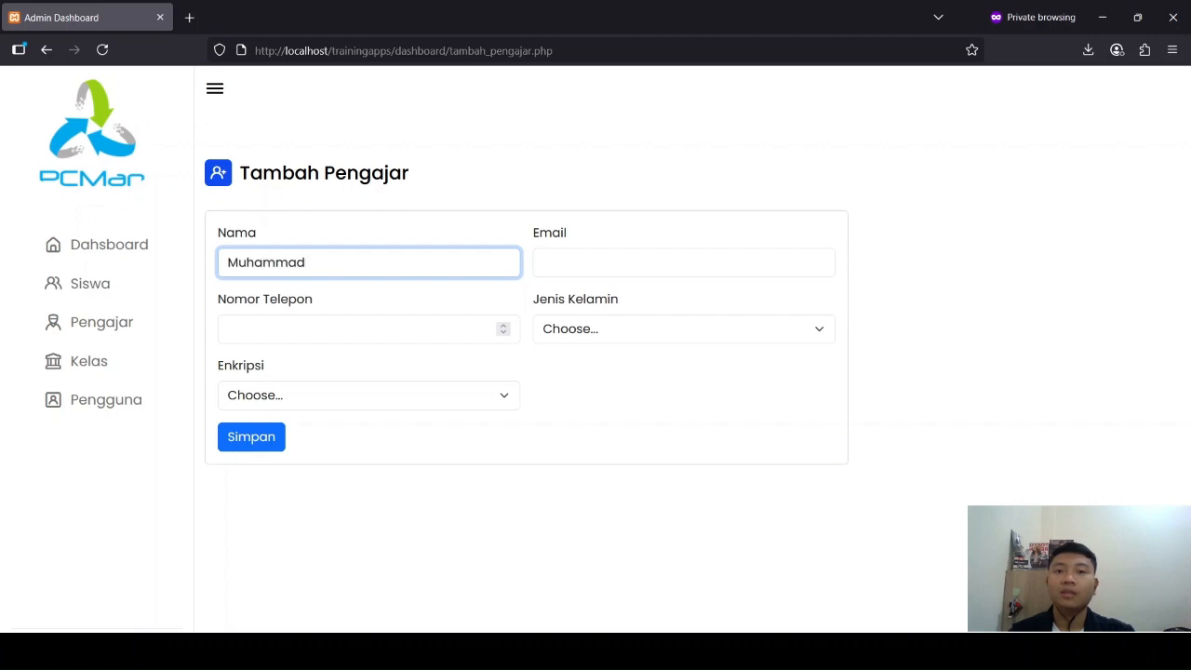
key("Tab")
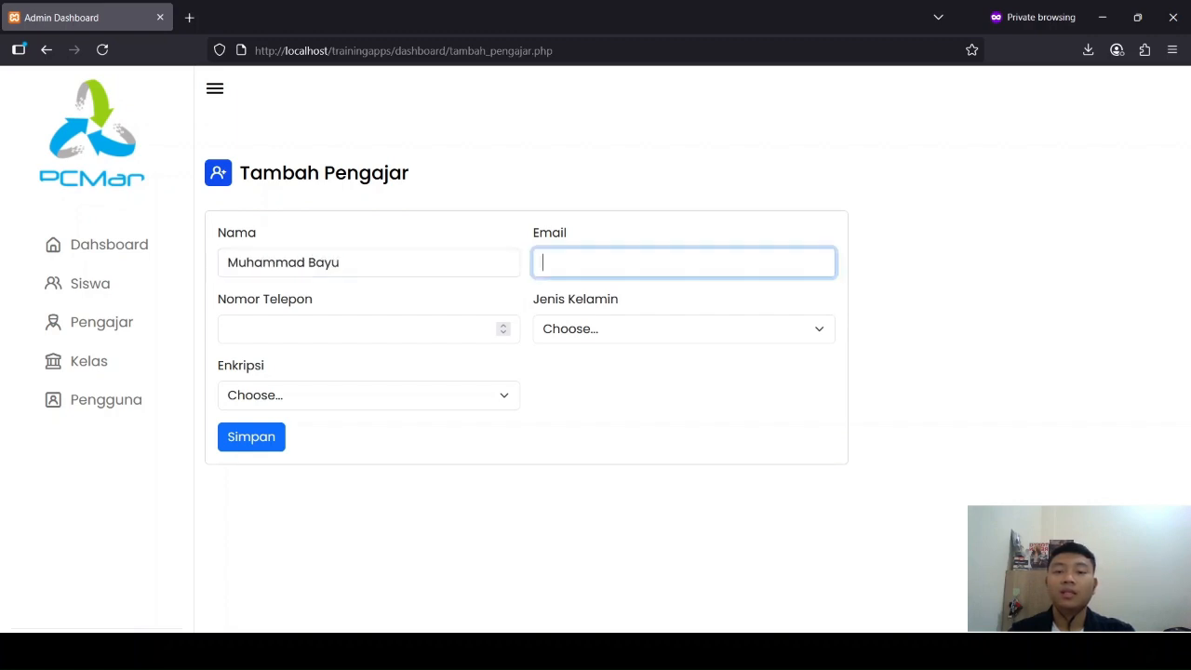
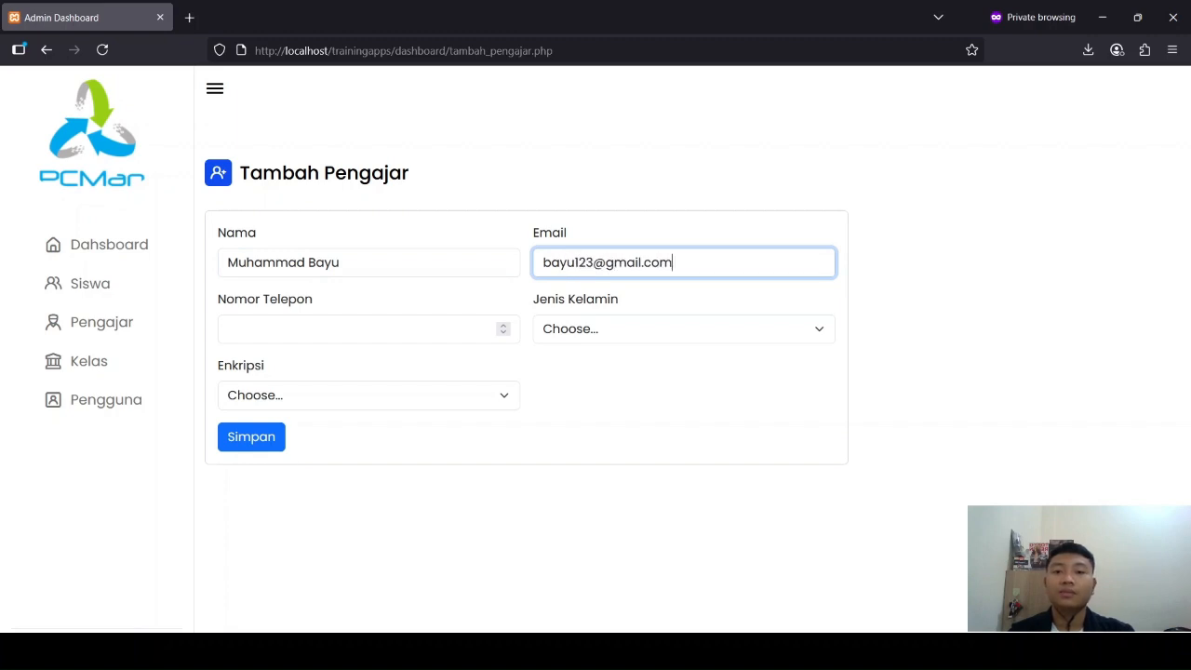
Step: Fill in the new teacher's e-mail address
key("Tab")
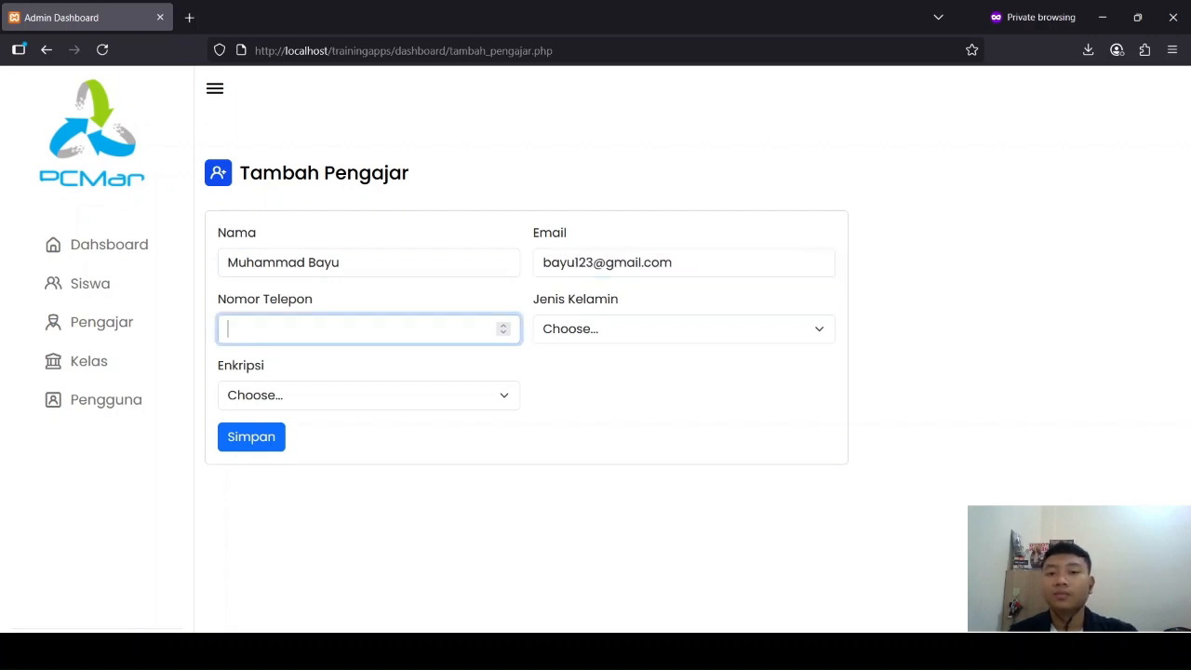
Step: Enter the teacher's phone number and set the gender to Laki - Laki
type("0890191")
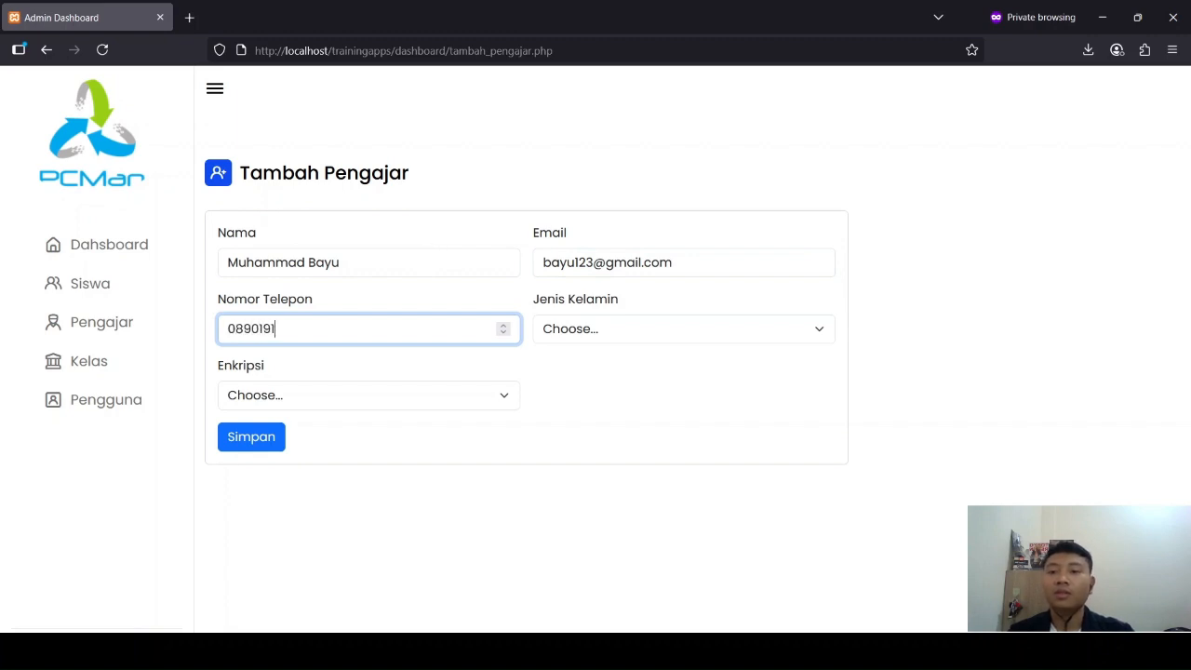
key("Tab")
key("Down")
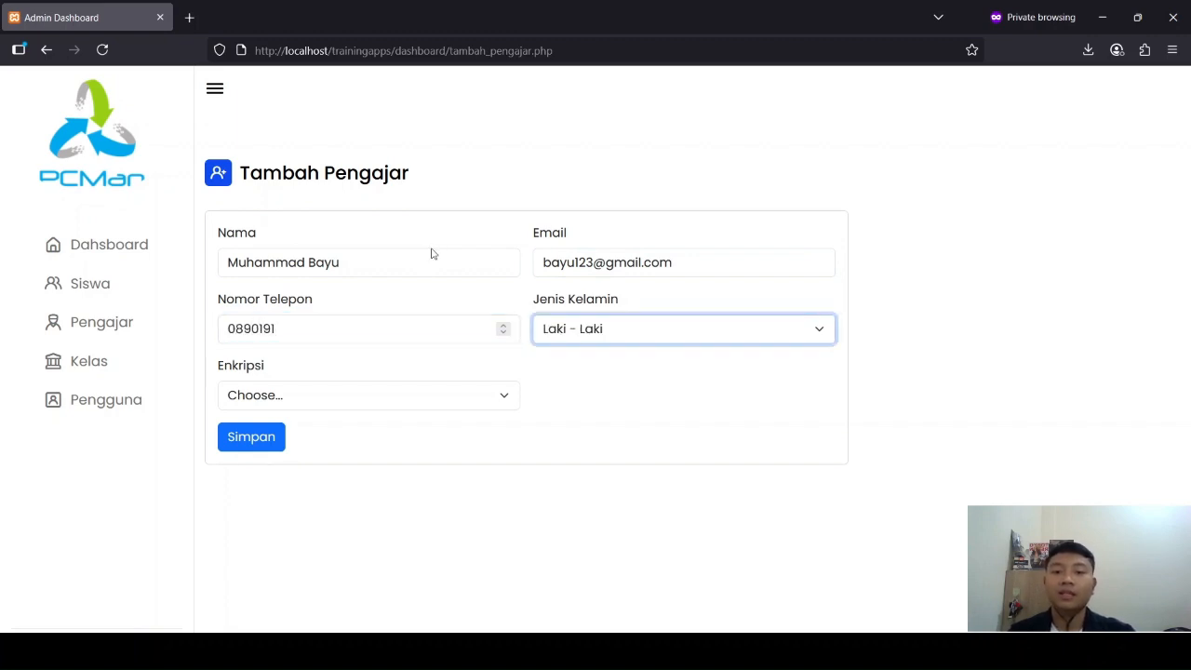
Step: Set the new teacher's encryption to AES-128 and save the record
left_click(647, 375)
left_click(480, 407)
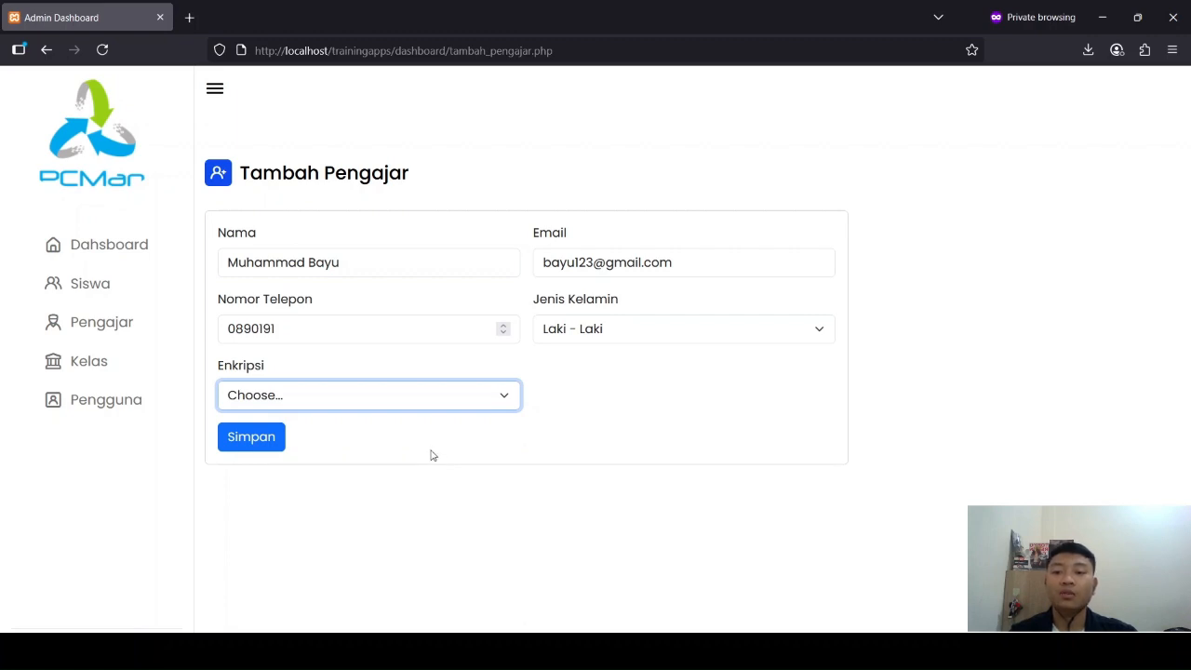
key("Down")
left_click(280, 445)
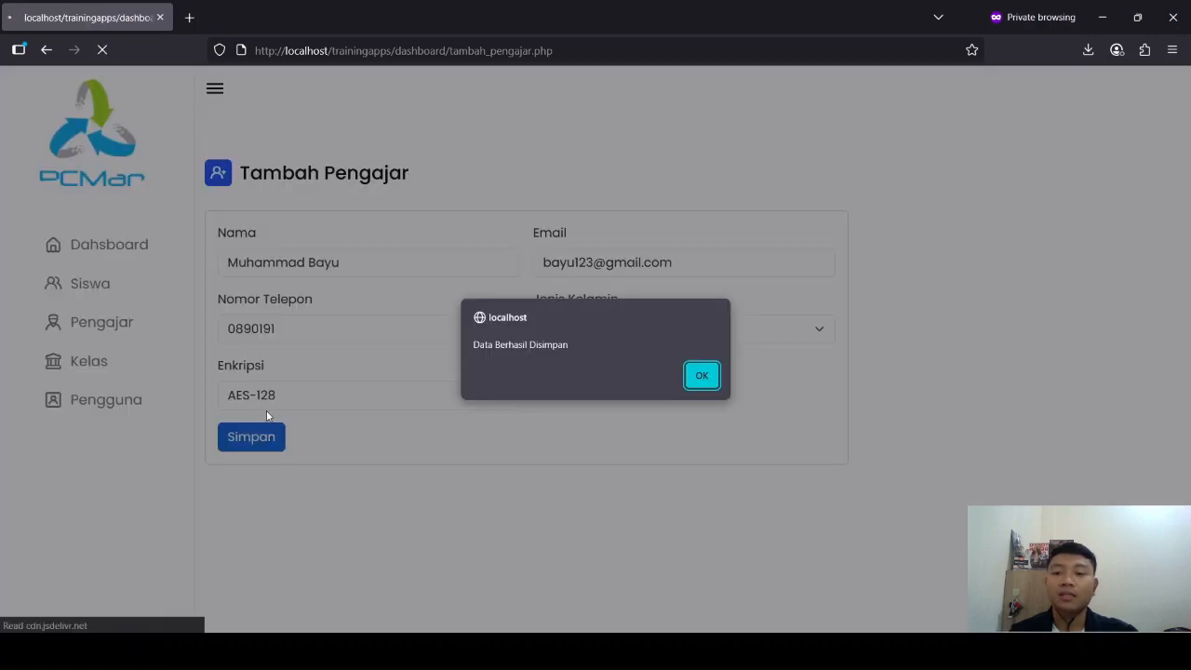
left_click(701, 375)
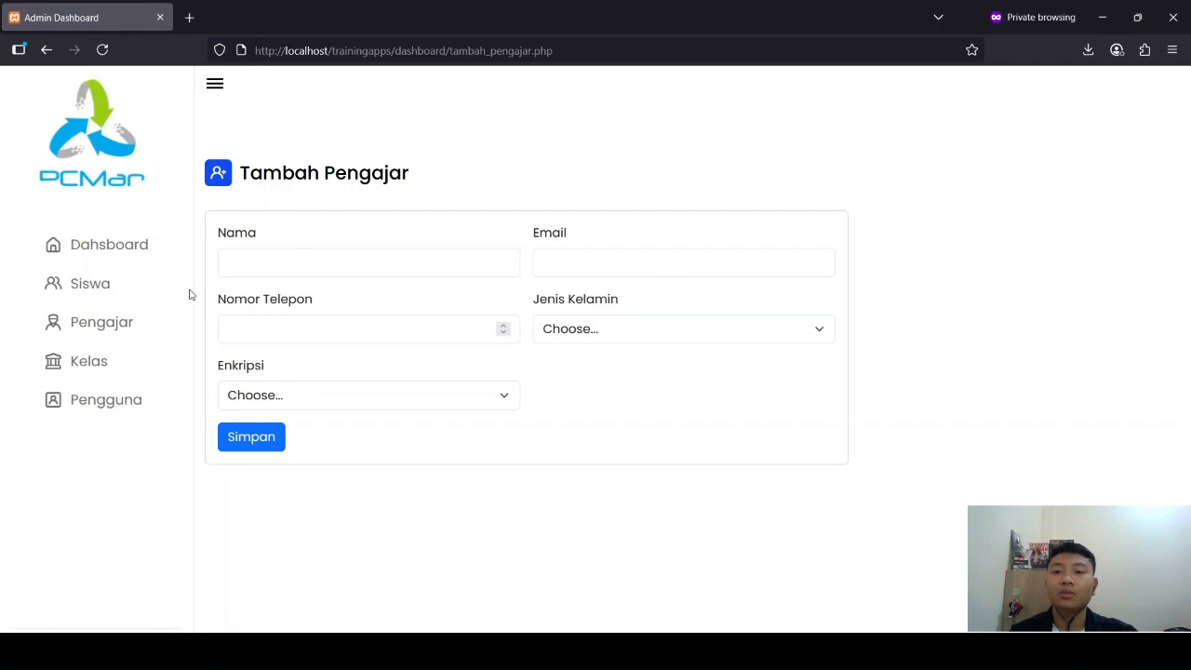
Step: Go to the Pengajar list and review the newly added teacher's name, gender, phone number and e-mail
left_click(103, 326)
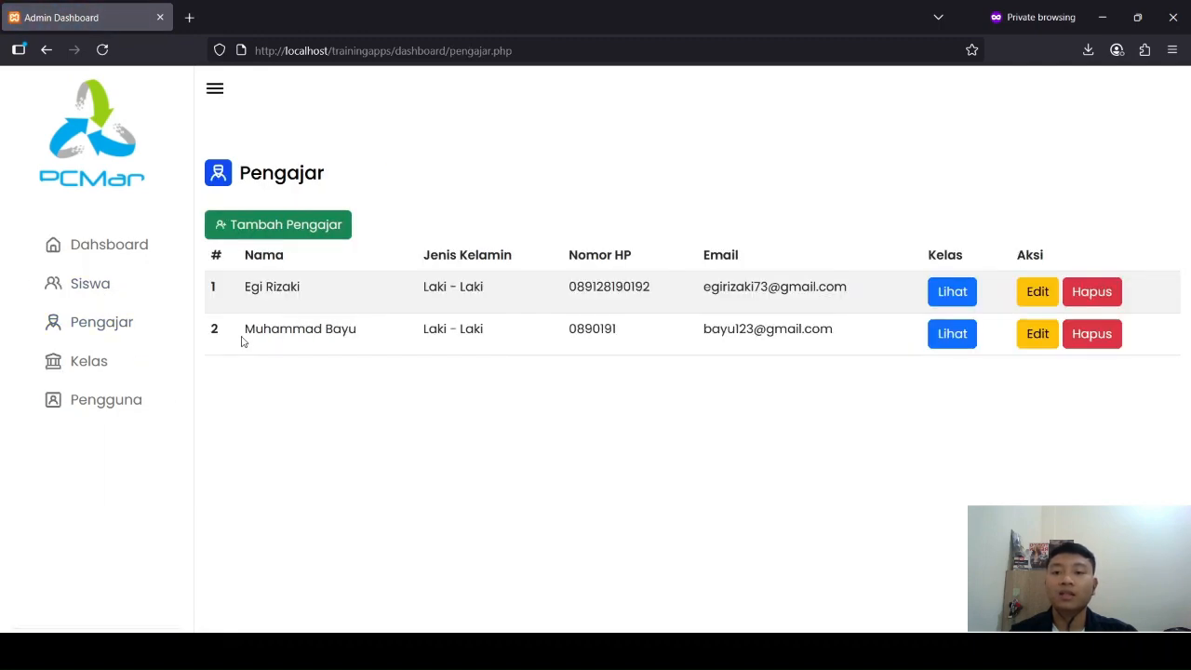
left_click_drag(247, 340, 670, 437)
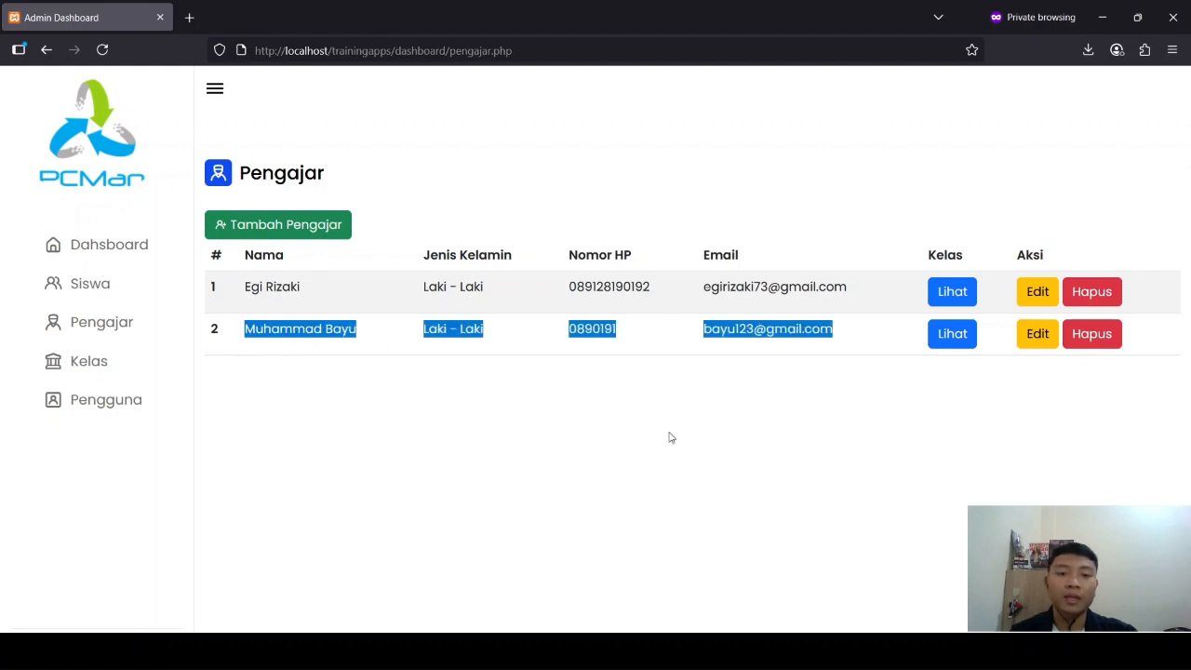
left_click(498, 507)
left_click_drag(241, 333, 747, 339)
left_click(771, 383)
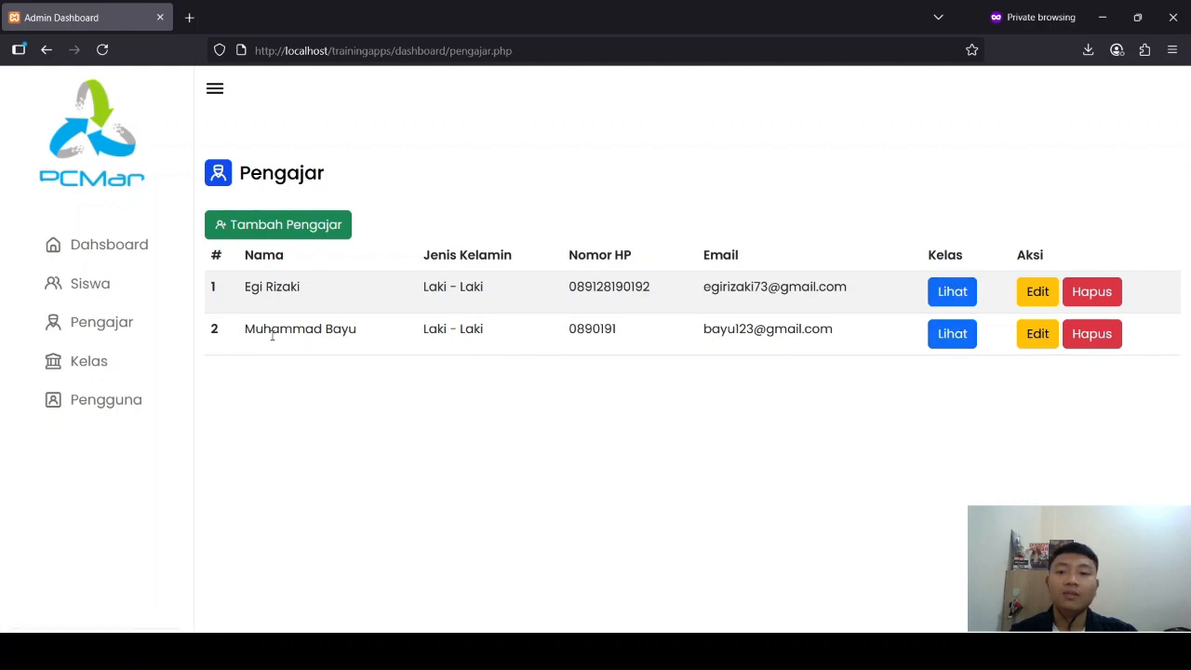
left_click_drag(271, 335, 359, 346)
left_click(398, 339)
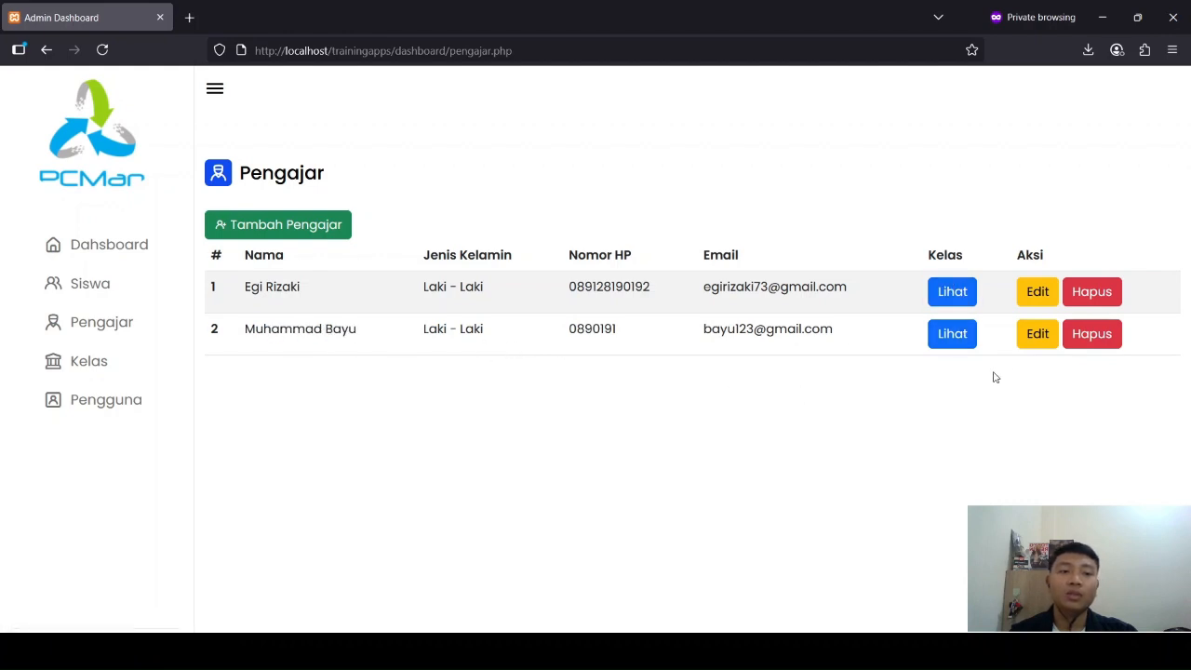
Step: View the classes assigned to the second teacher, and those assigned to the first teacher
left_click(938, 336)
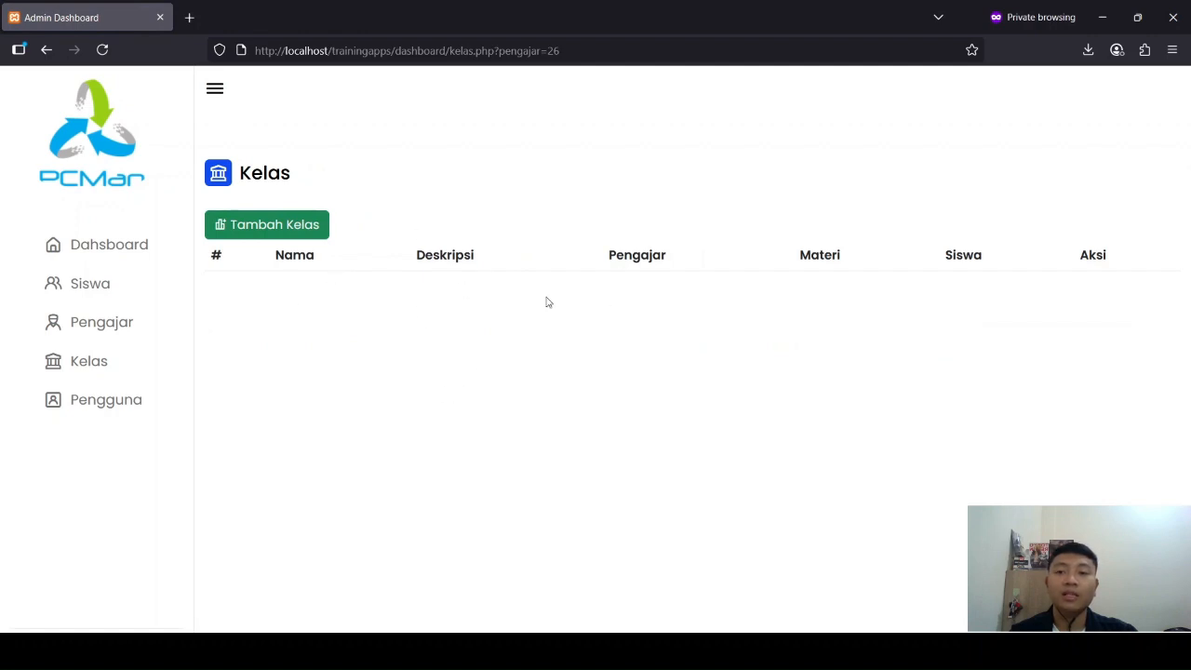
left_click(131, 327)
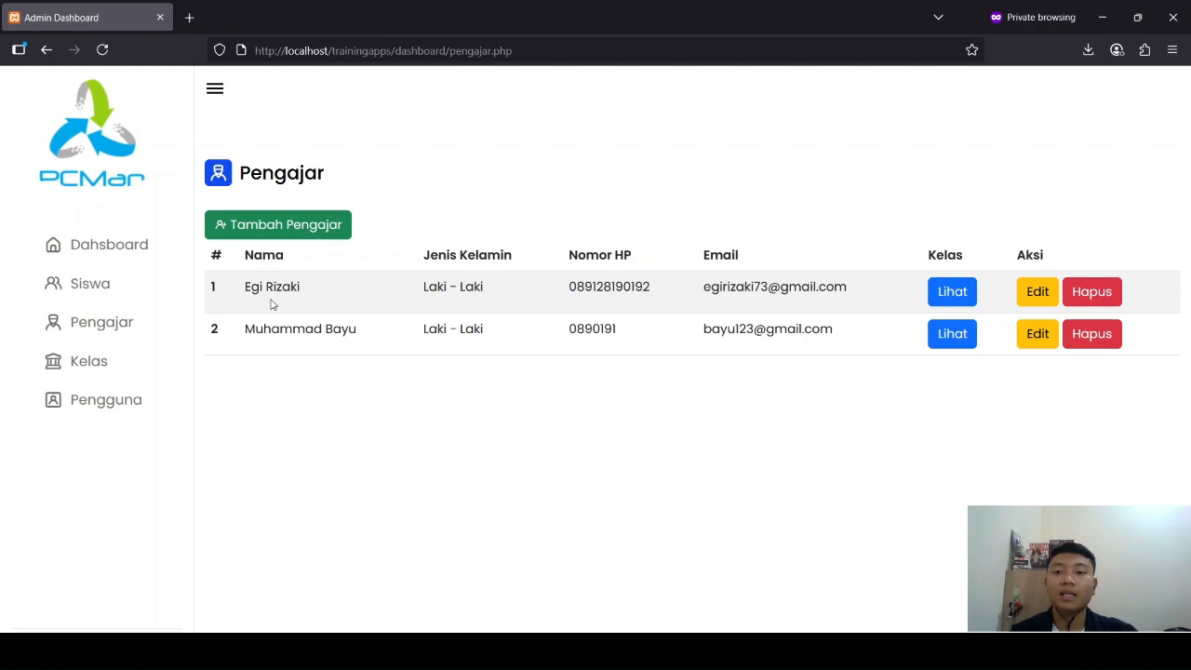
left_click(953, 292)
left_click_drag(251, 287, 344, 303)
left_click(338, 417)
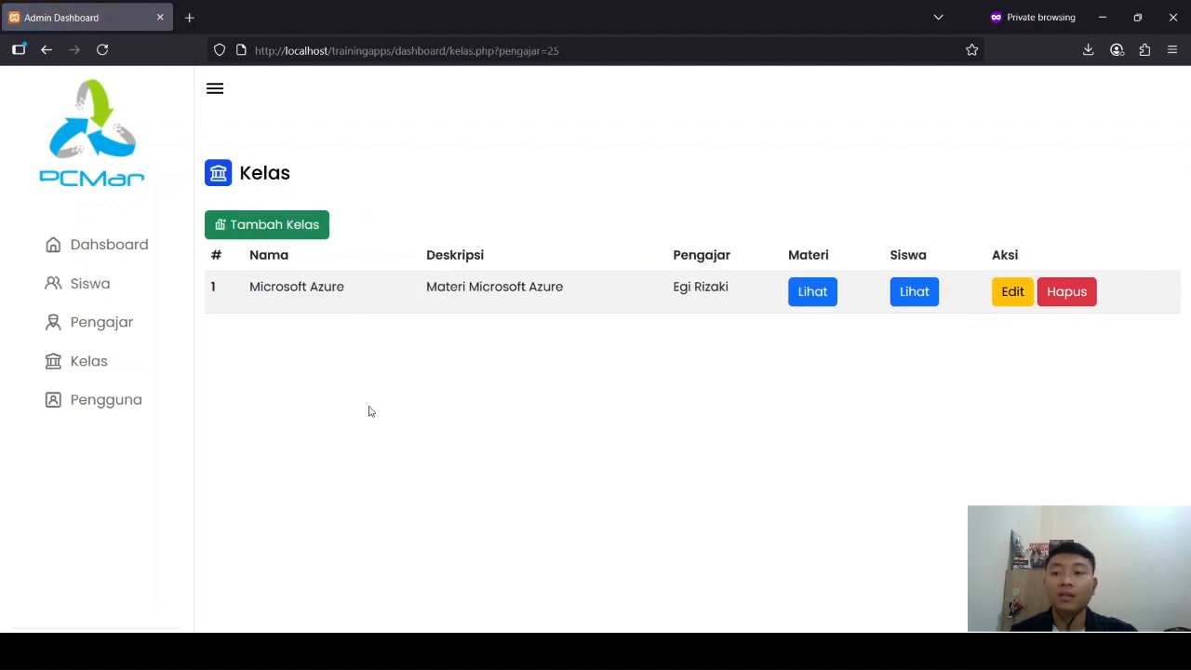
Step: Edit the second teacher in the Pengajar list, adding a last name and extending the phone number, and save the changes
left_click(131, 332)
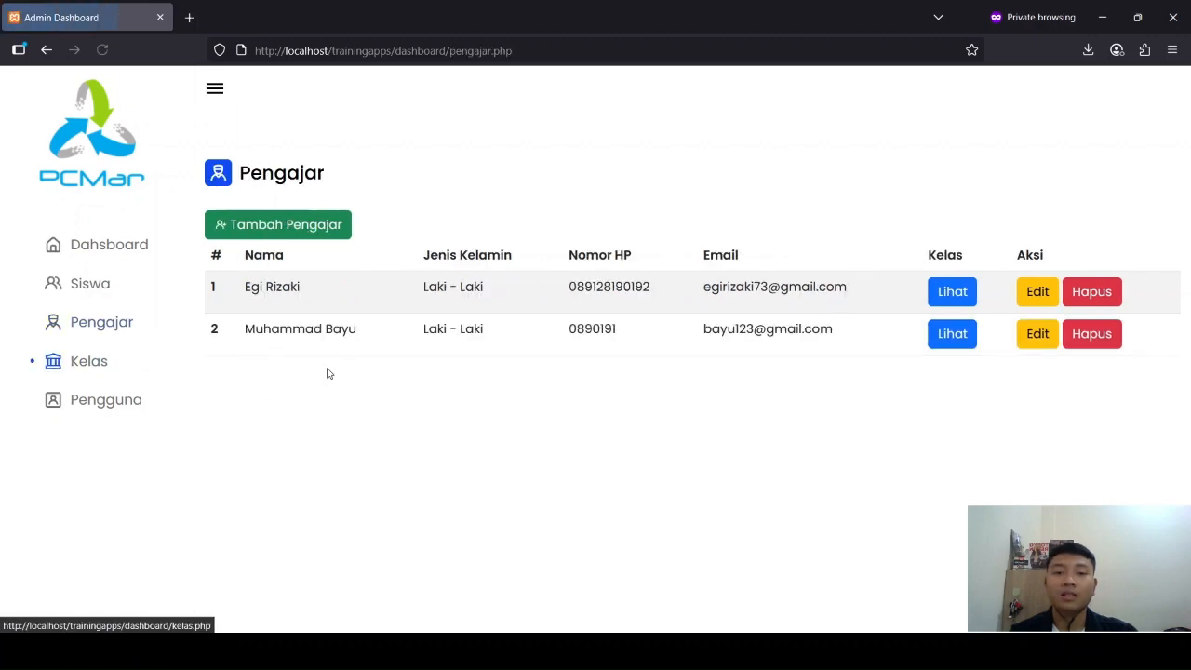
left_click(1032, 337)
left_click(381, 263)
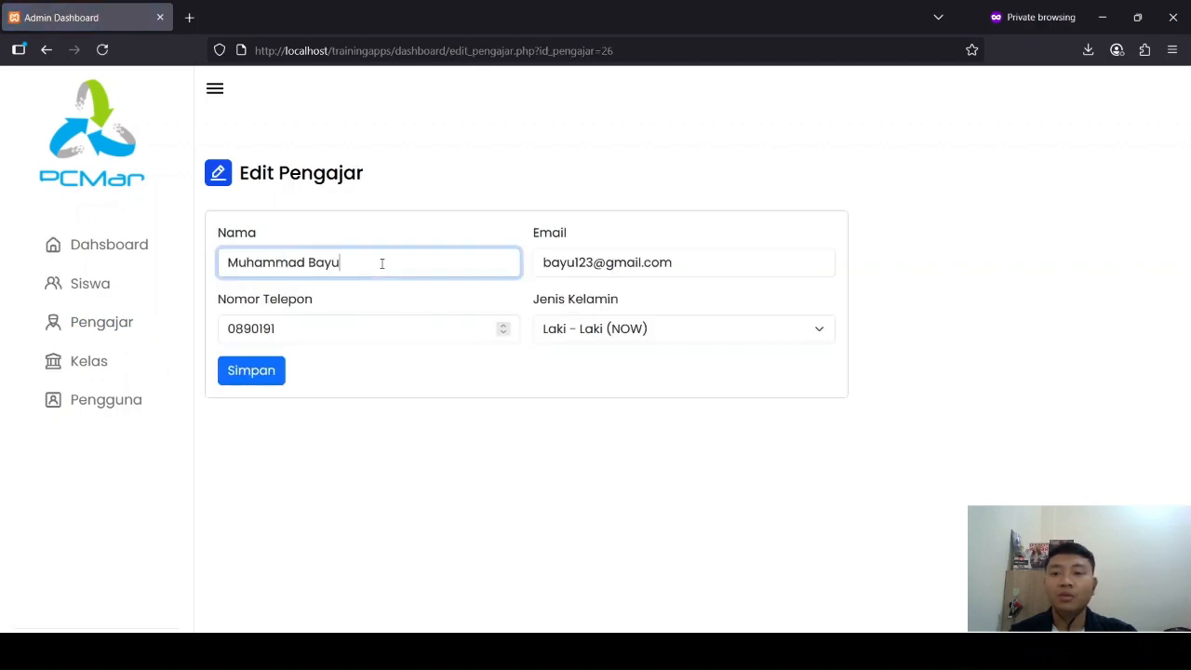
type("Ardiaynsyah")
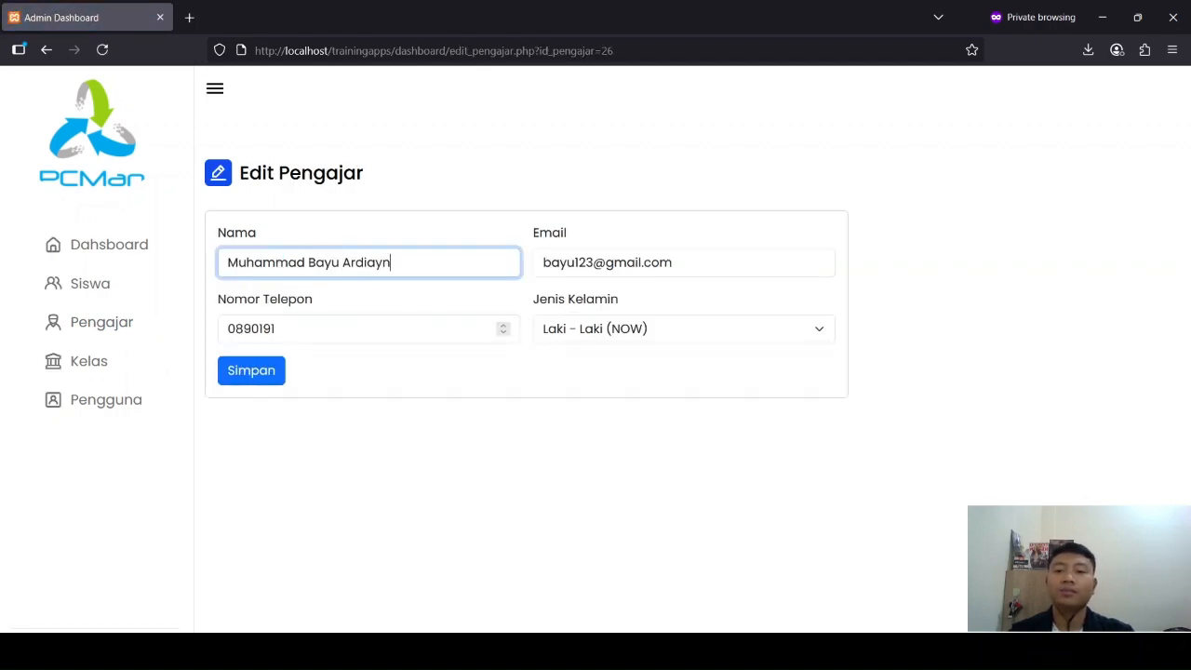
left_click(297, 334)
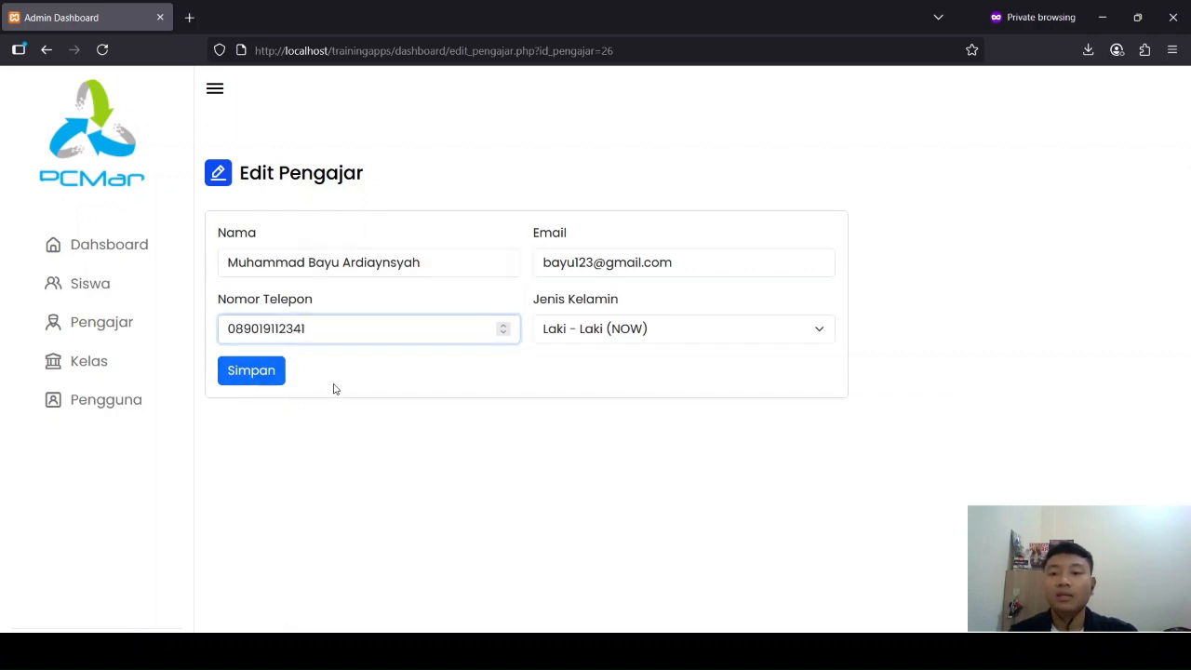
left_click(266, 375)
left_click(703, 375)
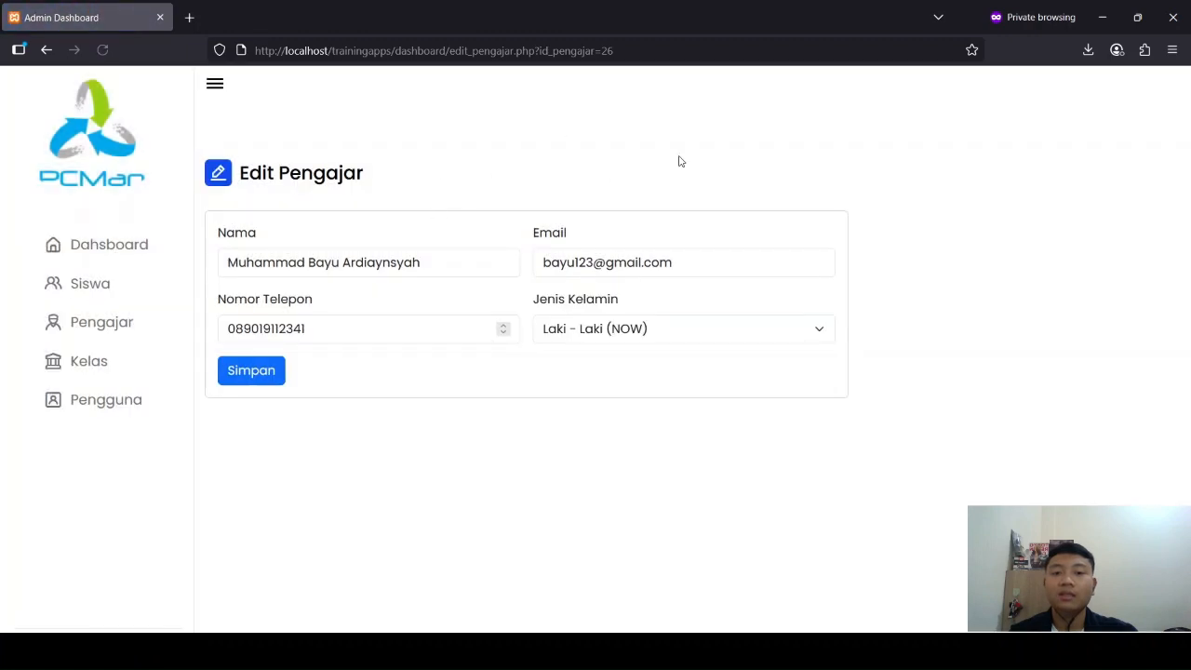
Step: Return to the Pengajar list and review the edited teacher's row
left_click(155, 328)
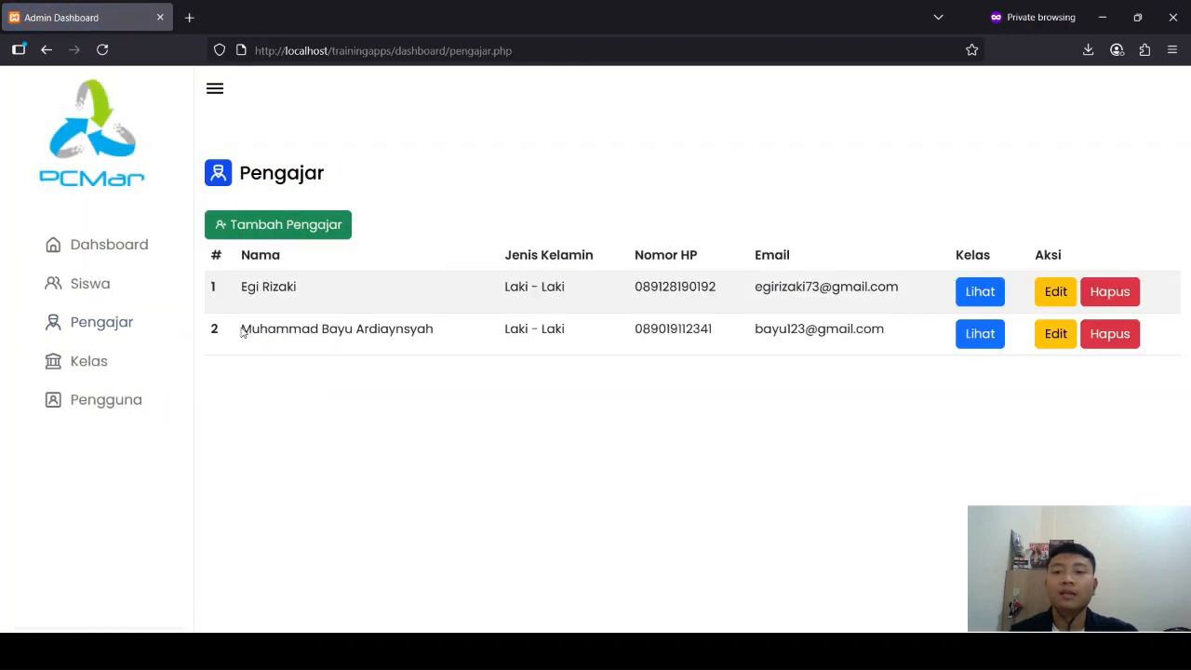
left_click_drag(240, 333, 889, 334)
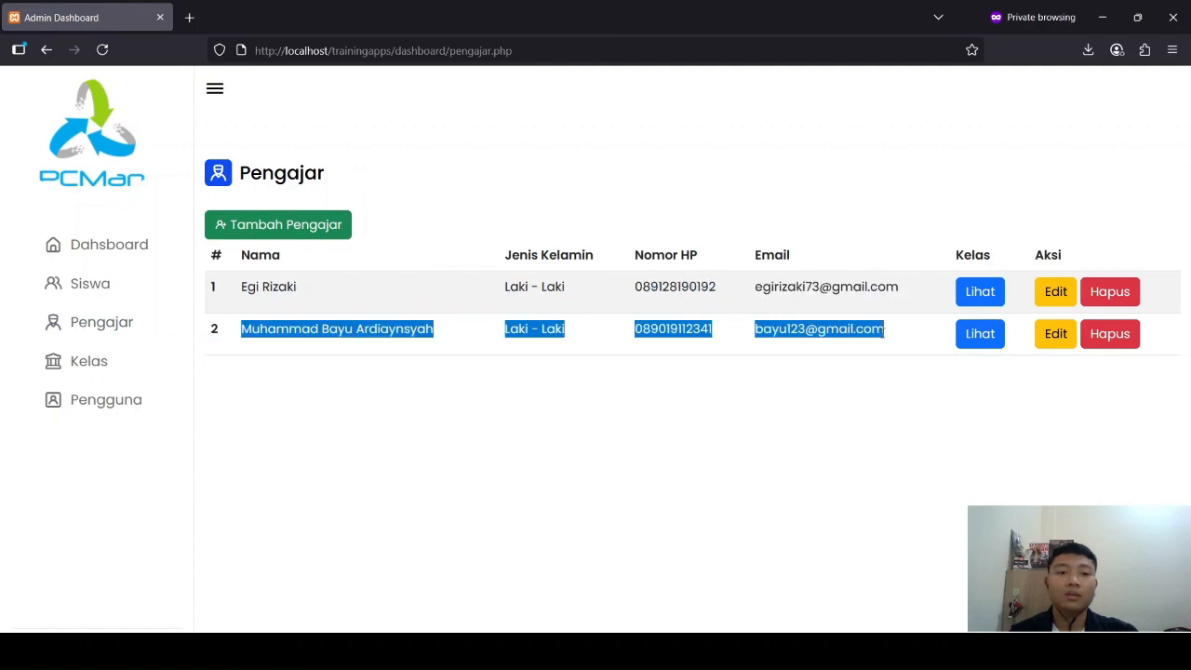
left_click(187, 453)
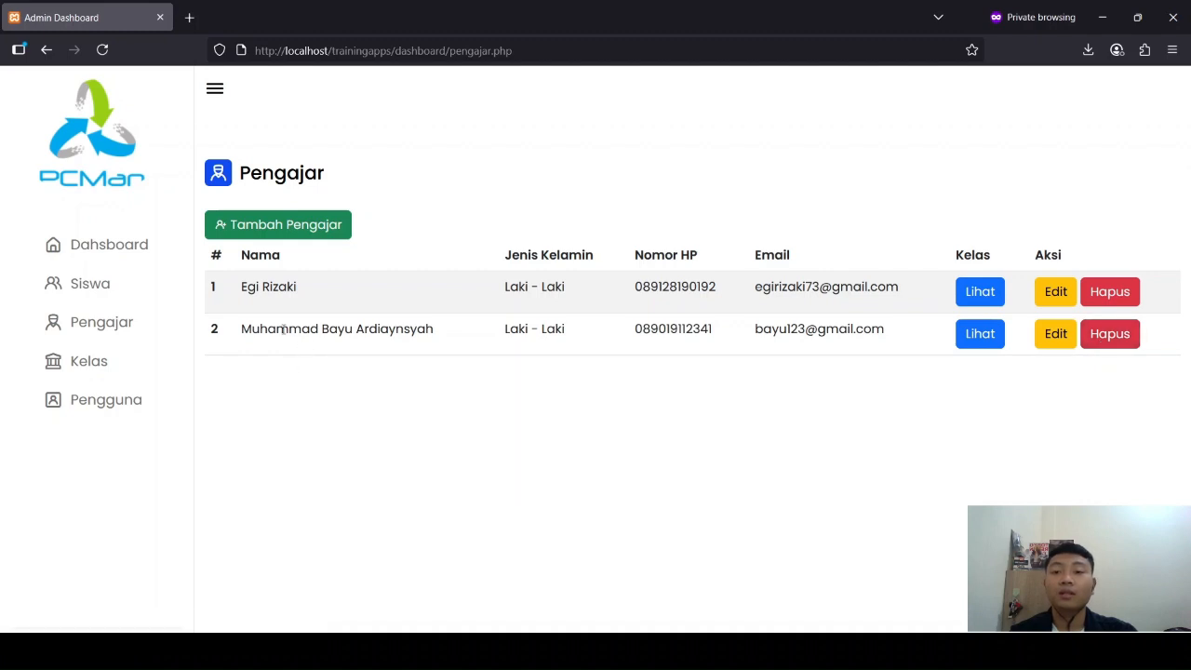
Step: Delete the second teacher from the Pengajar list
left_click(1123, 332)
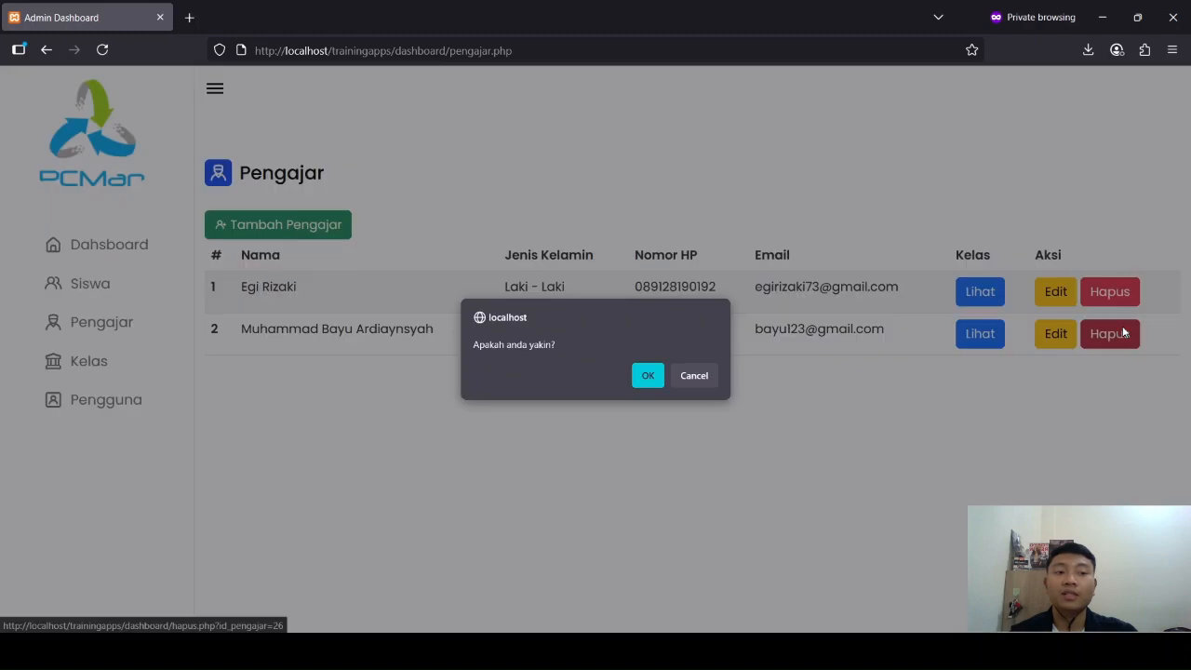
left_click(646, 377)
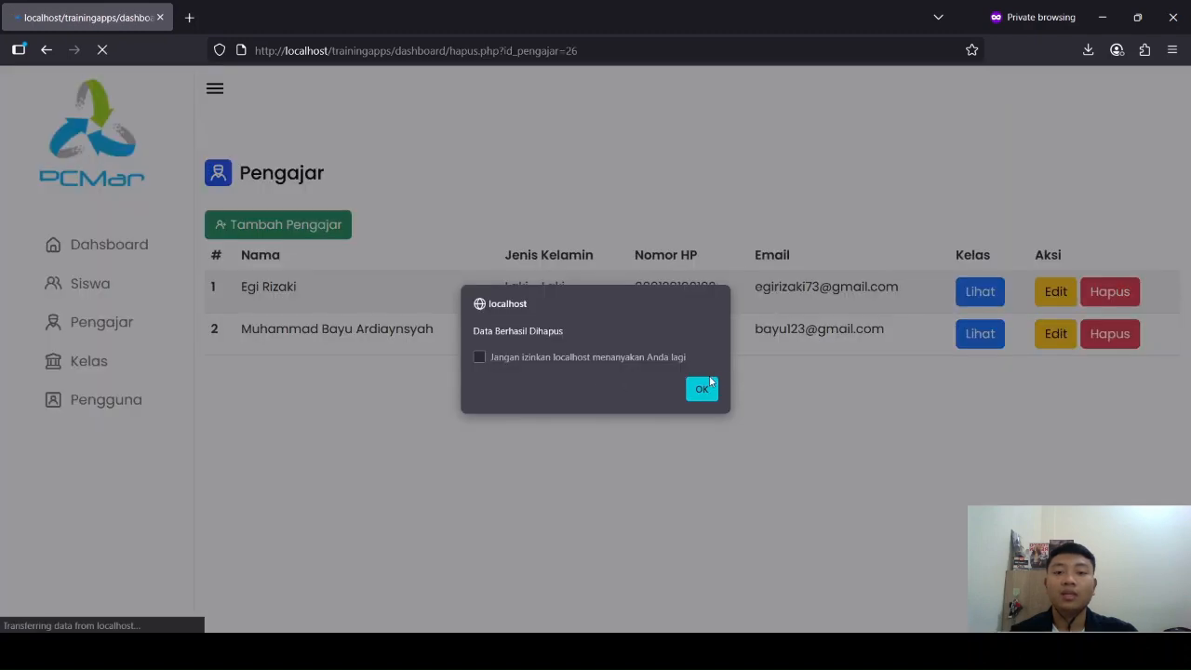
left_click(698, 398)
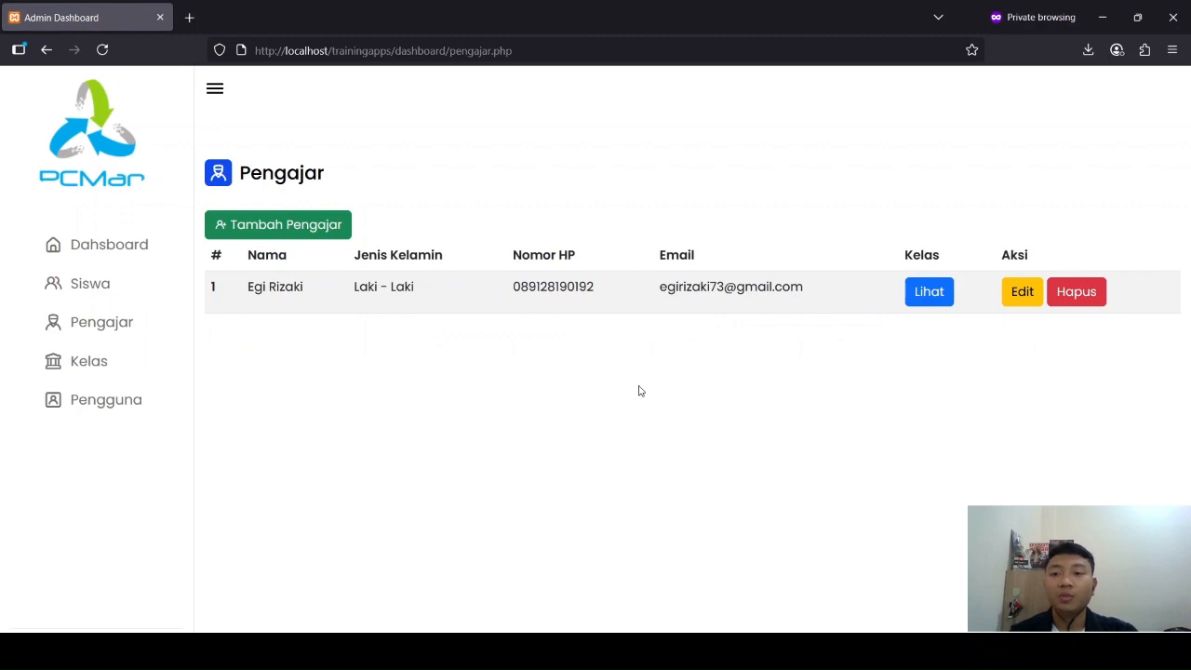
Step: Go to the Kelas list and examine the materials of the Microsoft Azure class
left_click(158, 368)
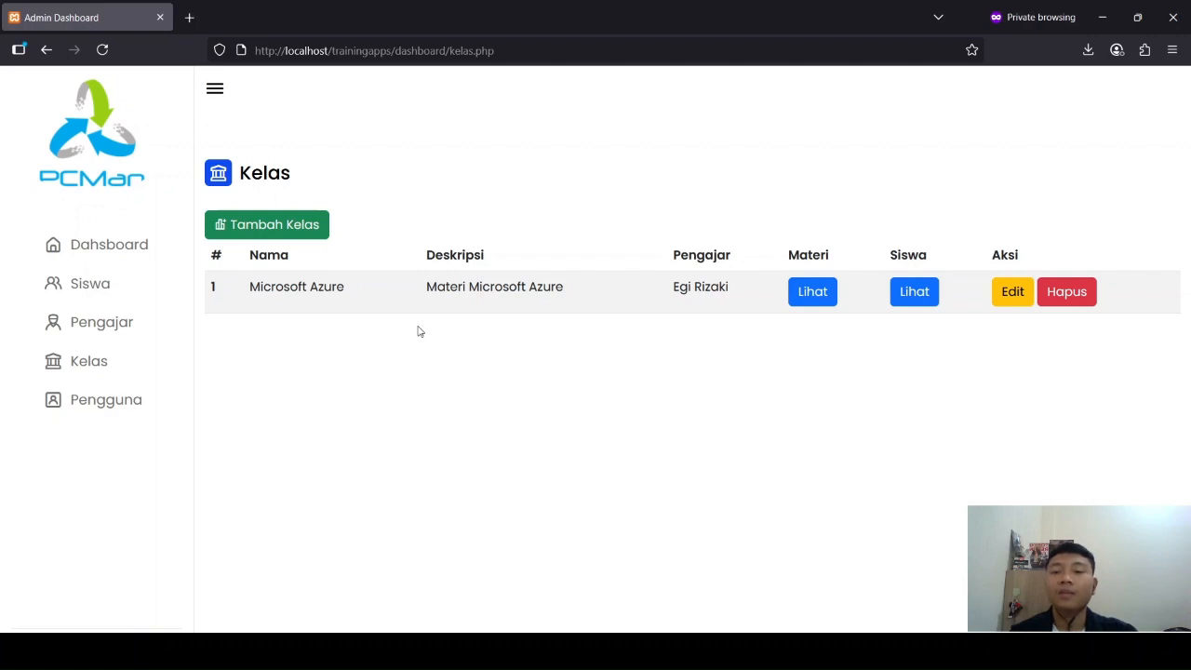
left_click_drag(249, 290, 358, 289)
left_click(377, 354)
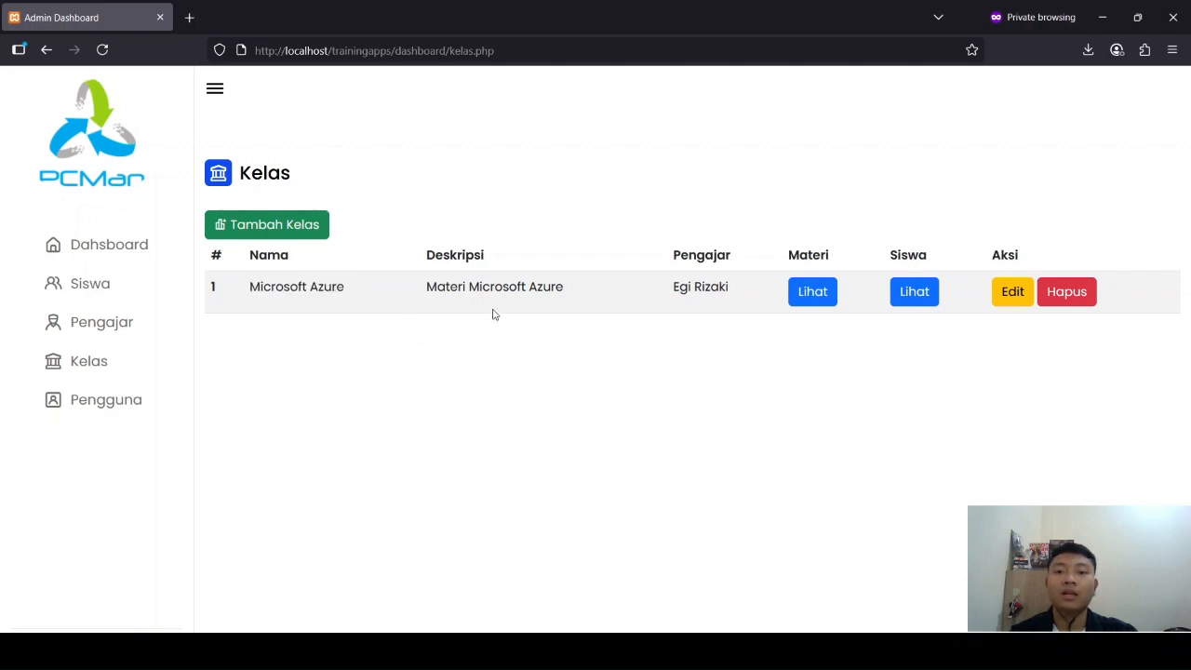
left_click(811, 300)
scroll(726, 335, "down", 1)
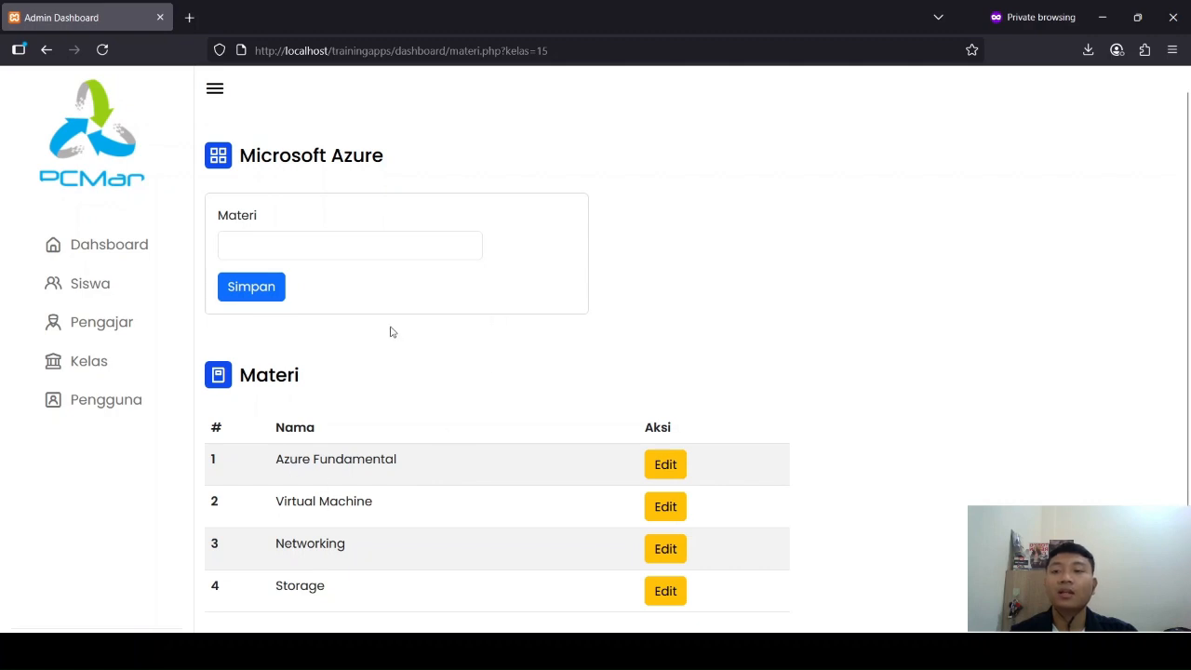
Step: View the students enrolled in the Microsoft Azure class
left_click(136, 368)
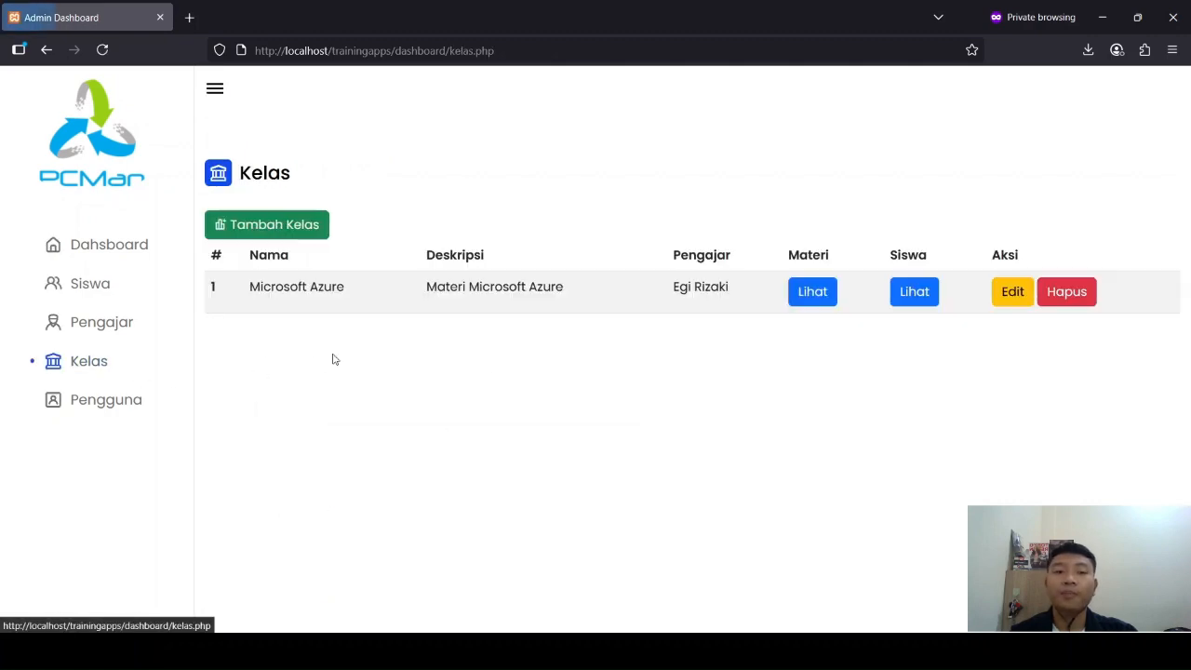
left_click(909, 292)
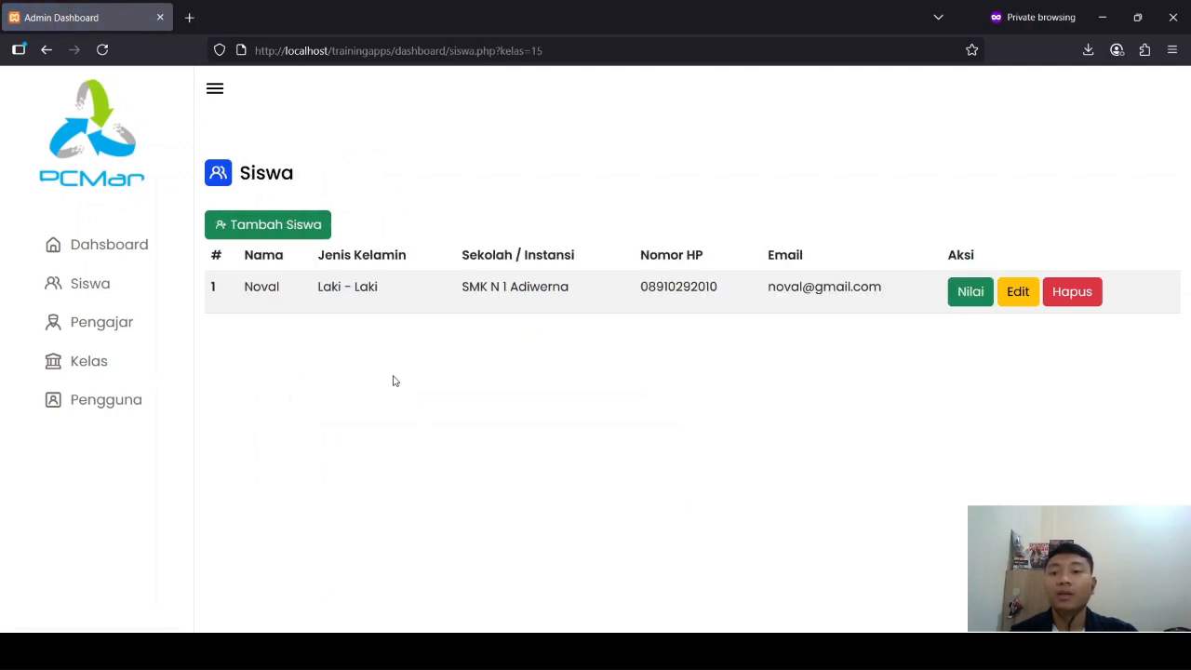
double_click(253, 287)
Step: Inspect the Microsoft Azure class's edit form without changing it, and check its assigned teacher in the Kelas list
left_click(116, 372)
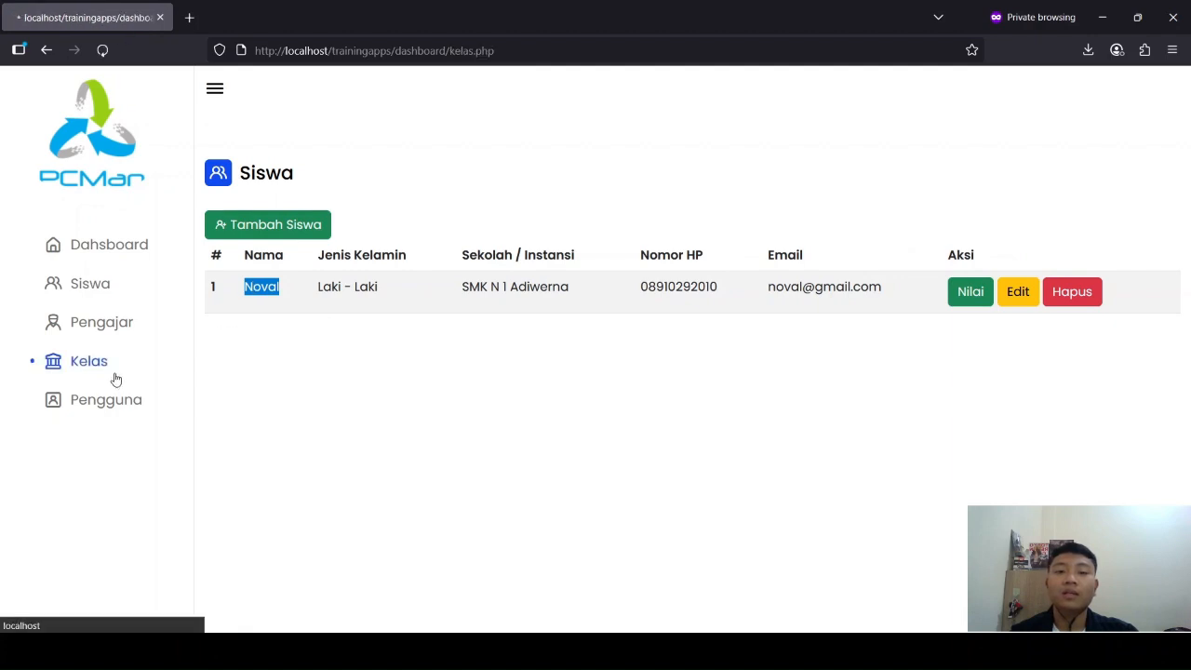
left_click(1012, 294)
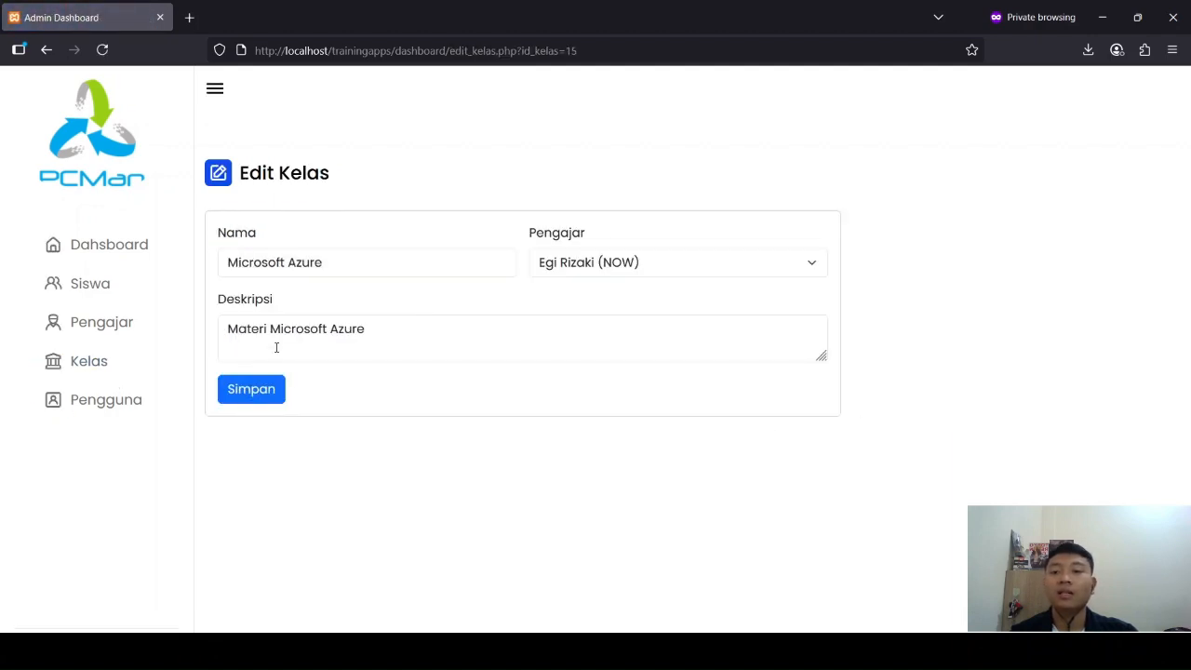
left_click(131, 375)
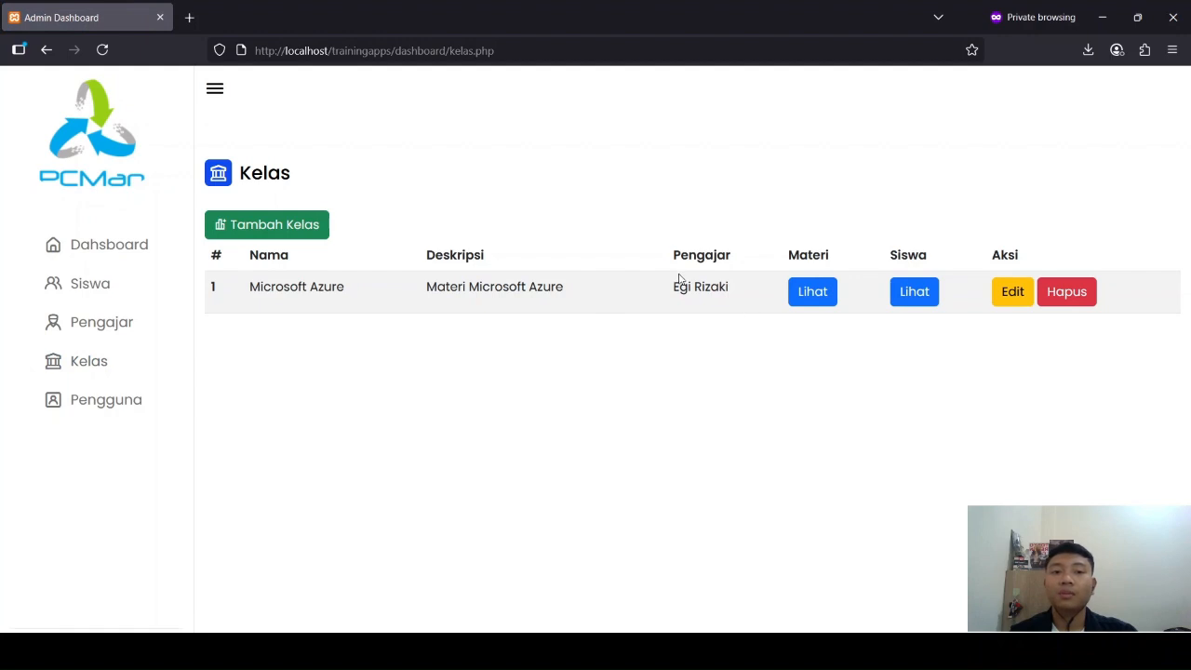
left_click_drag(675, 287, 713, 306)
left_click(558, 371)
Step: Start a new class named Microsoft 365 and assign the available teacher as its Pengajar
left_click(286, 235)
left_click(317, 262)
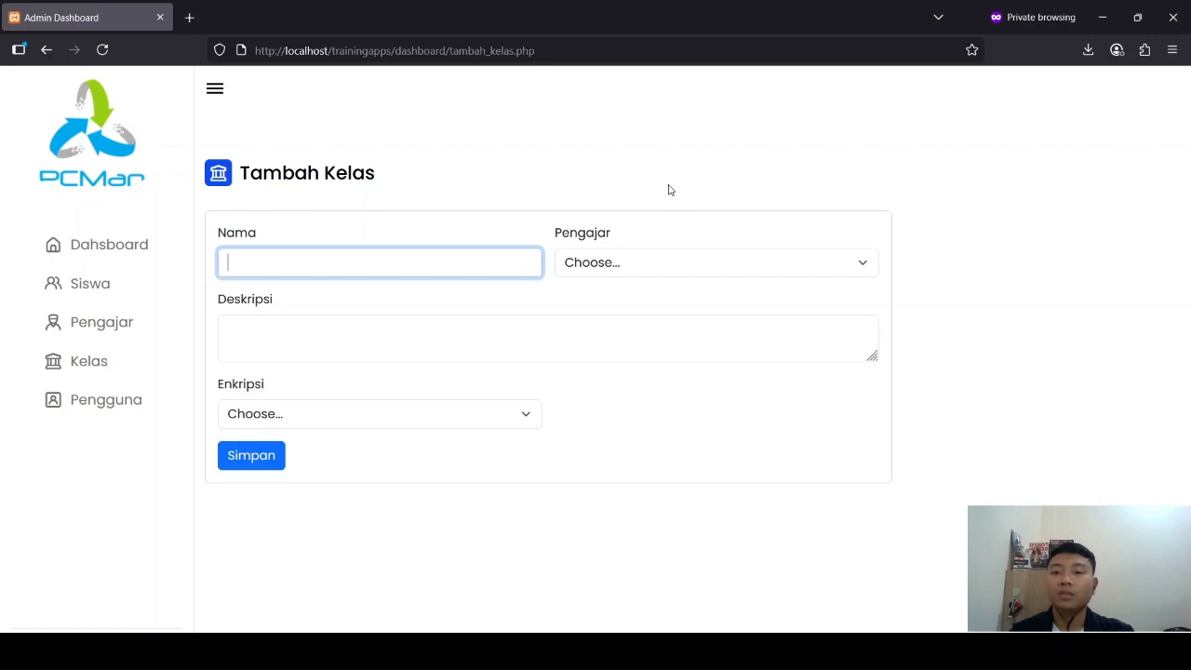
type("Microsoft")
type("365")
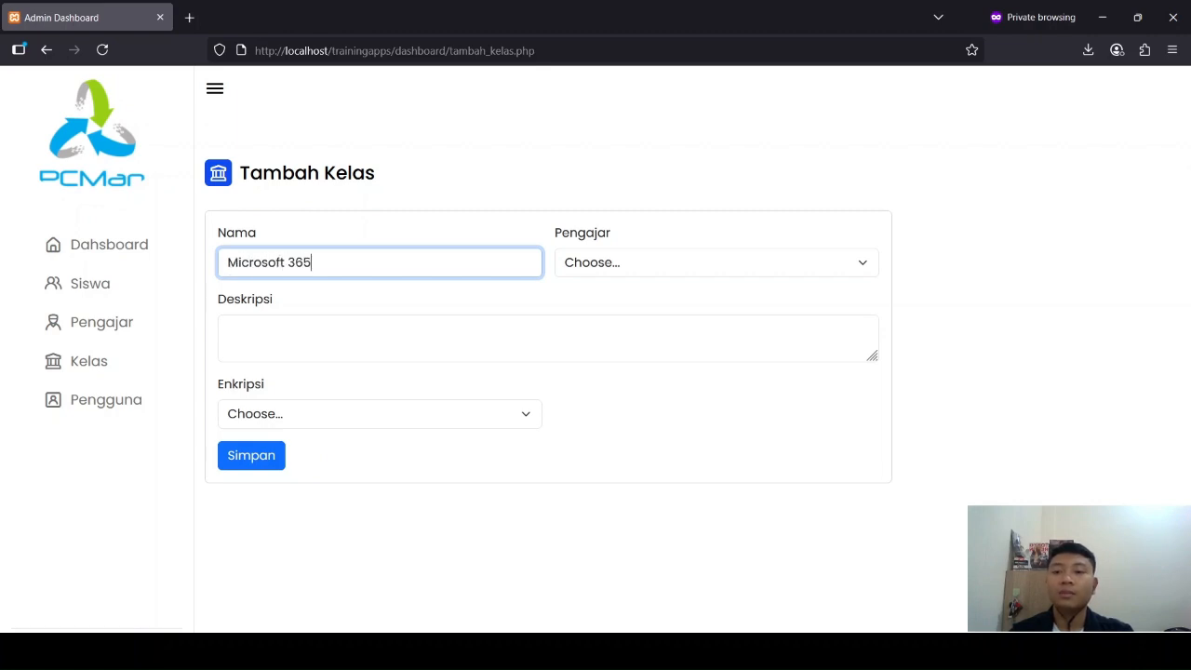
key("Tab")
key("Down")
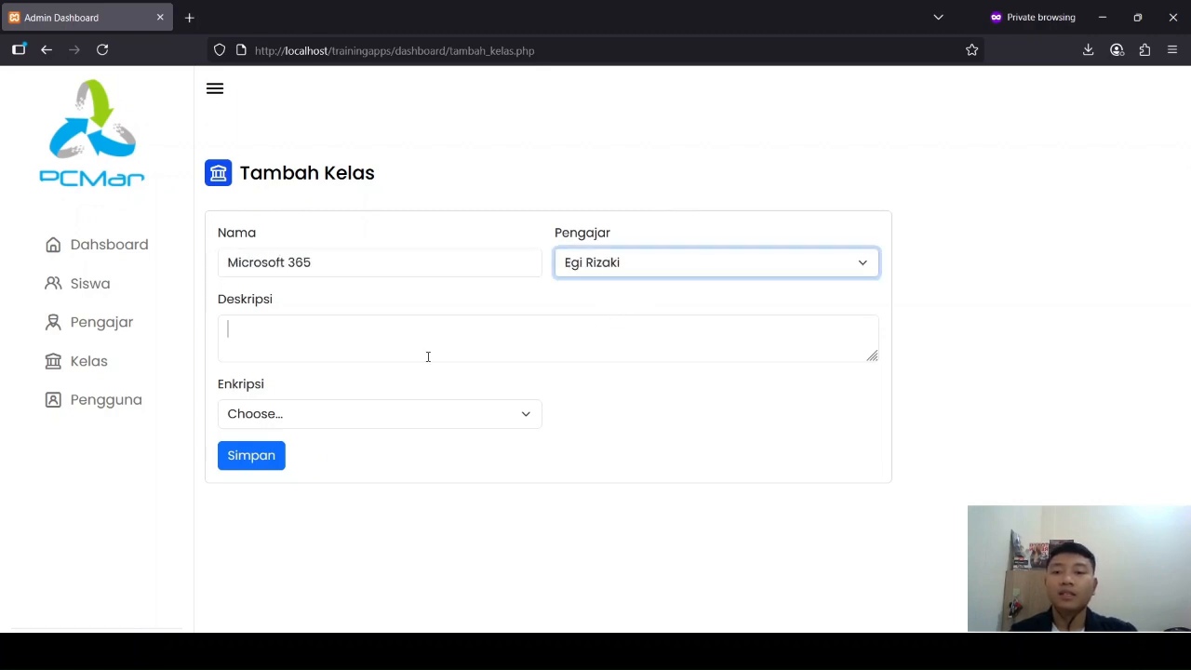
Step: Enter "Materi Microsoft 365" as the new class's Deskripsi
left_click(428, 356)
type("P")
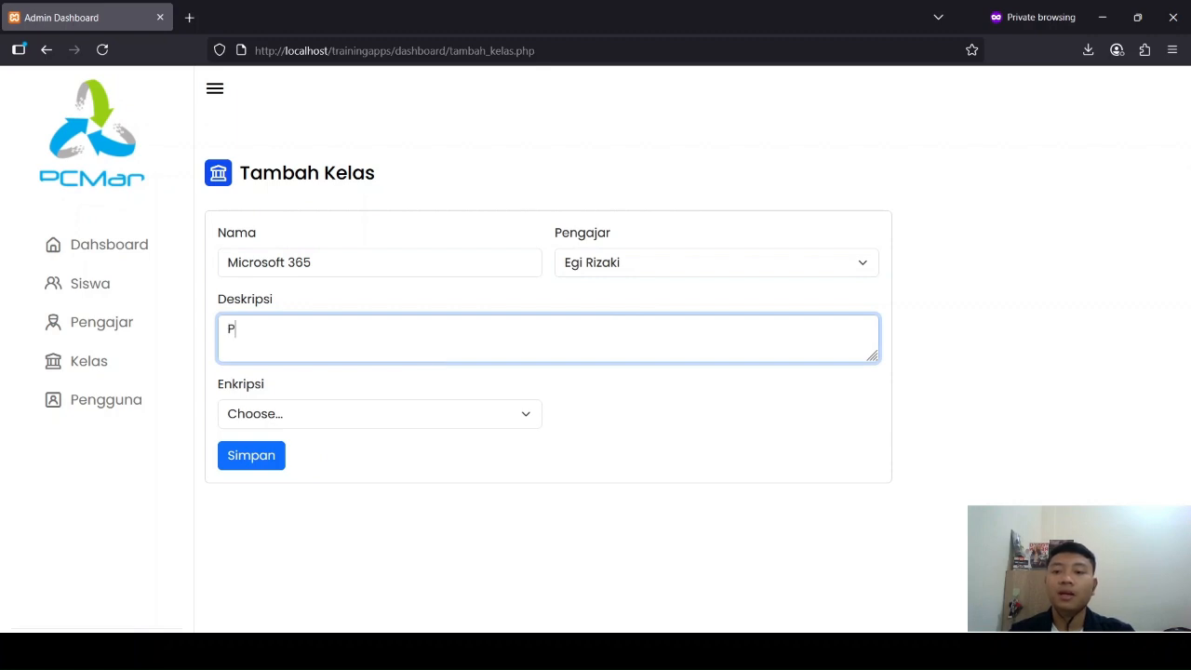
key("BackSpace")
type("Materi Mic")
type("rosot")
type("t 365")
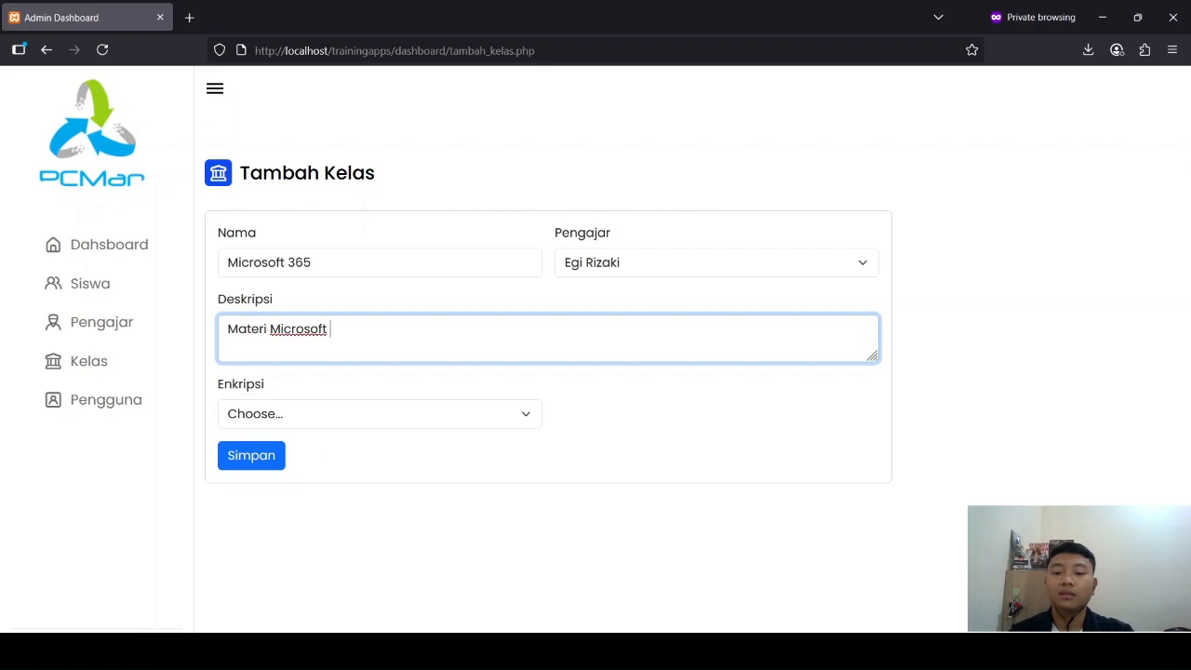
Step: Choose an Enkripsi option for the Microsoft 365 class, save it, and check its row in the Kelas list
left_click(363, 427)
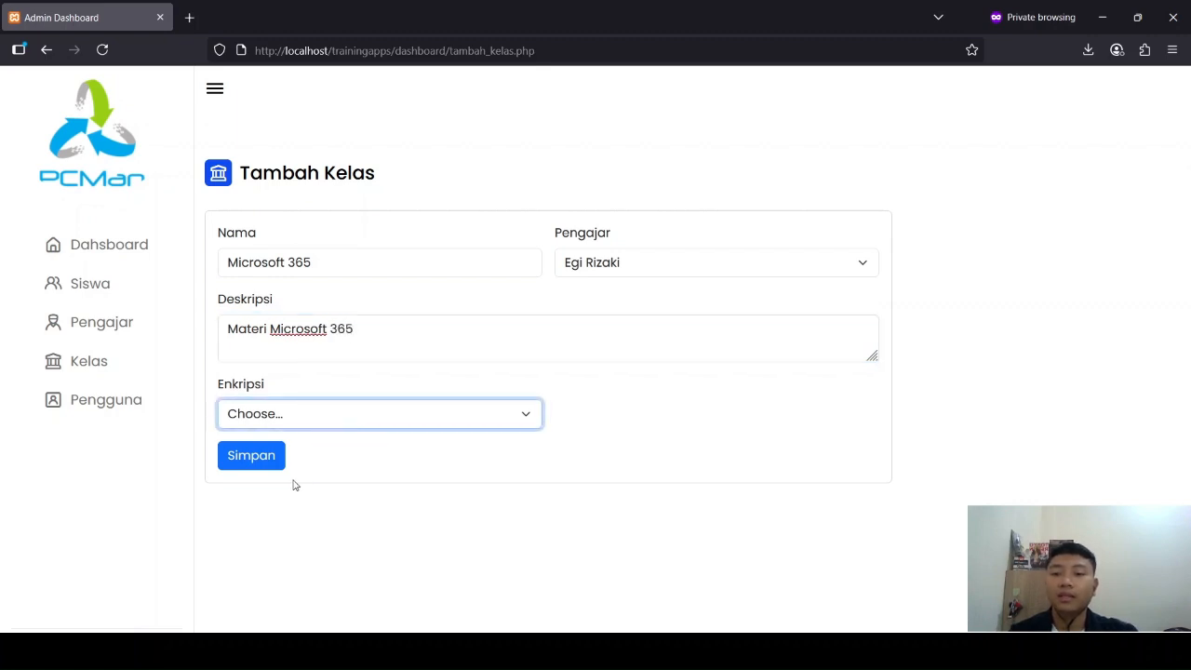
left_click(288, 480)
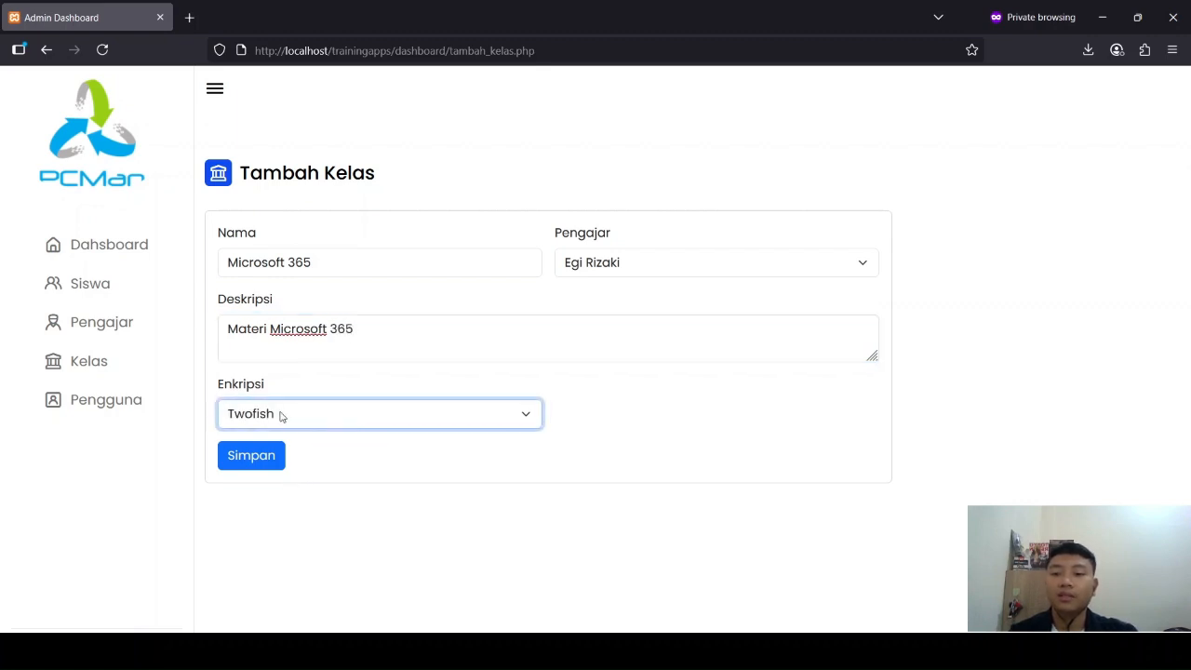
left_click(240, 456)
left_click(701, 375)
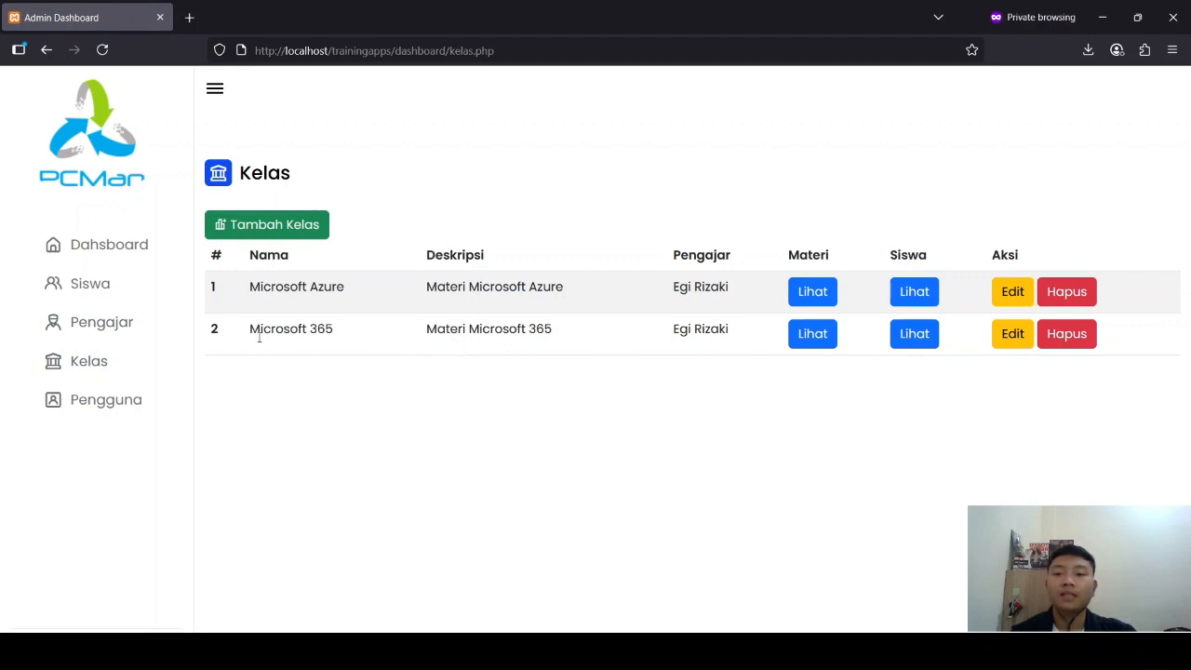
left_click_drag(252, 335, 729, 335)
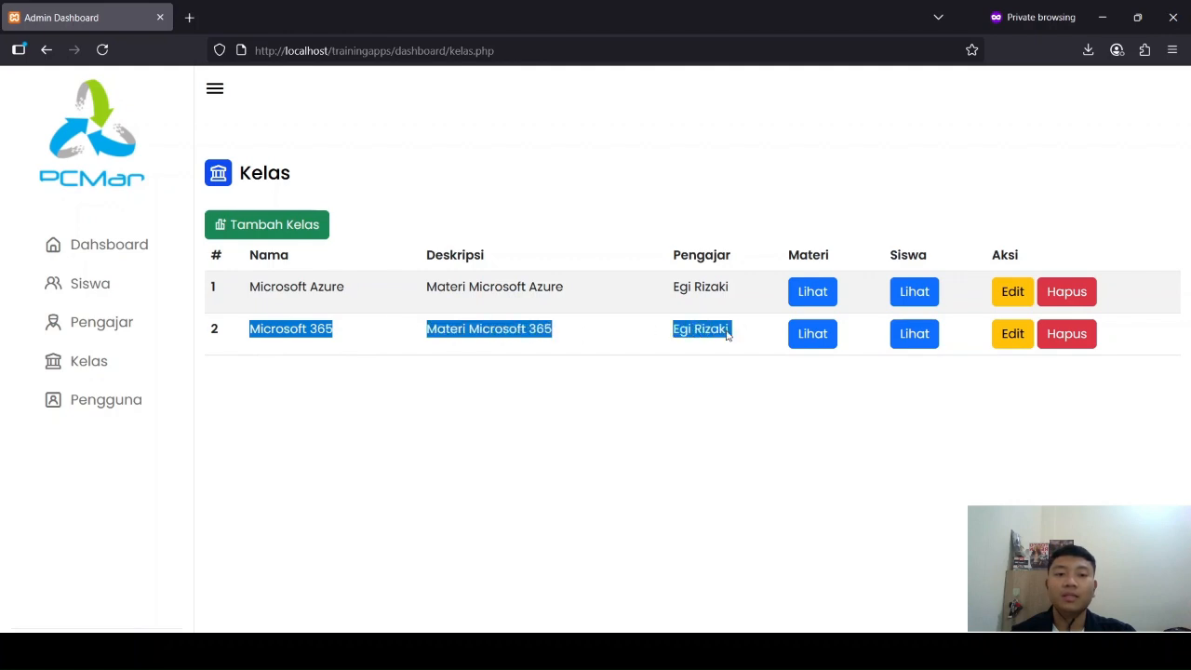
left_click(729, 335)
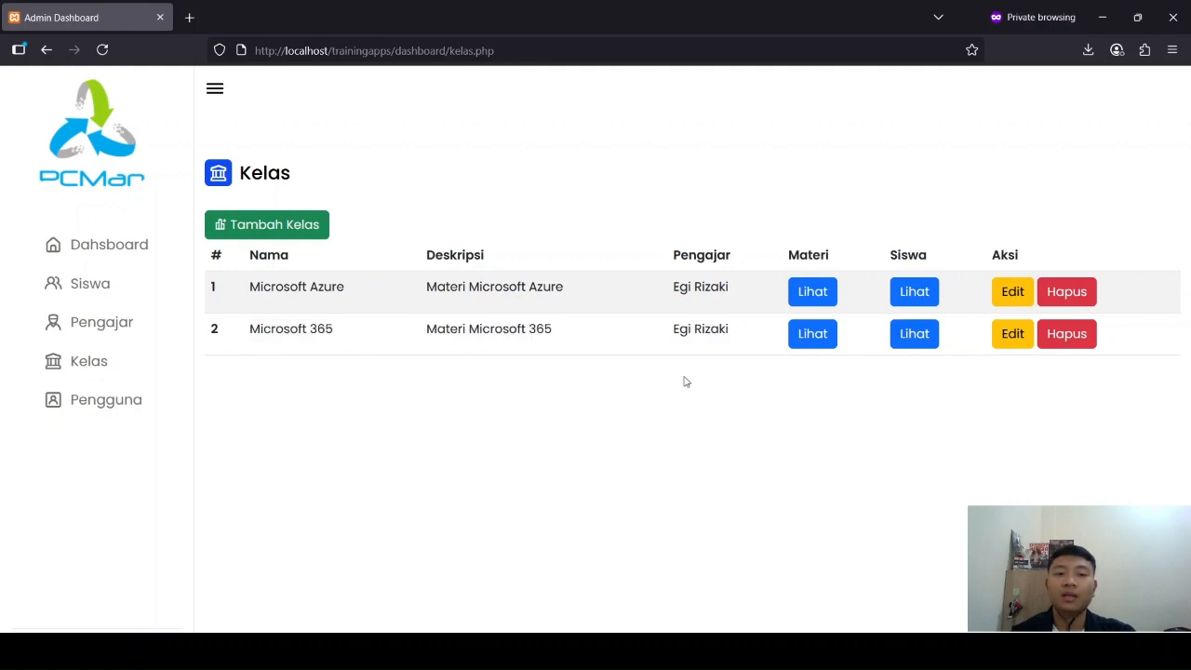
Step: Rename the Microsoft 365 class to Microsoft 365 Fundamental and save the change
left_click(1012, 333)
left_click(351, 263)
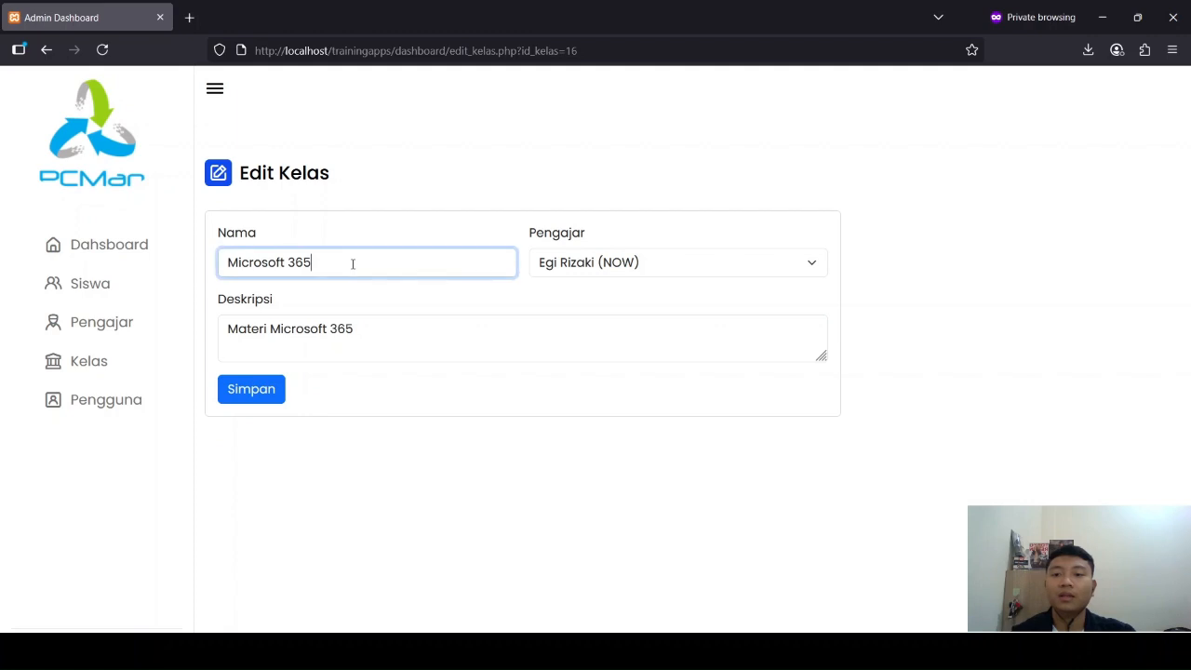
type("Fund")
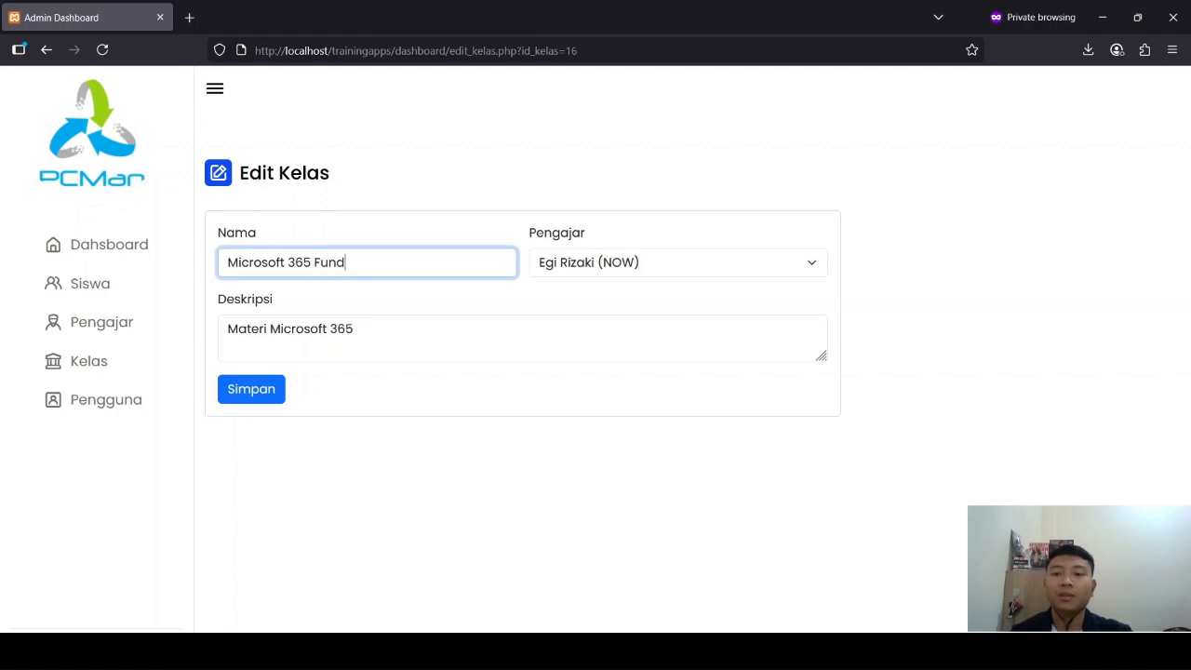
type("amental")
key("Return")
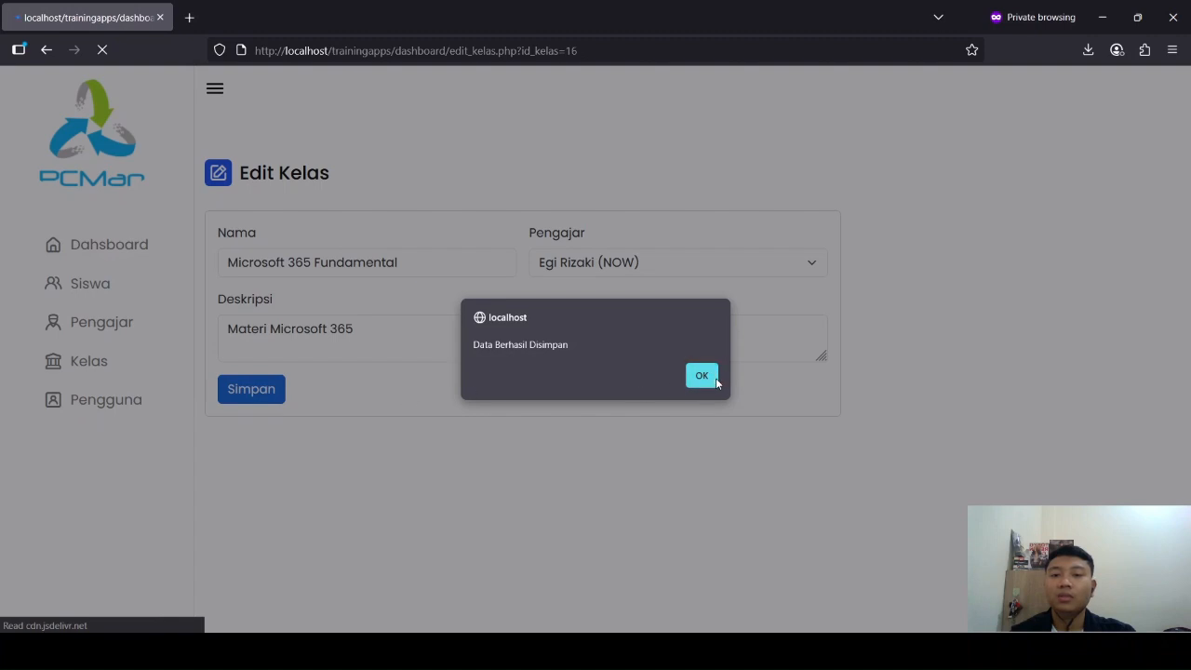
left_click(715, 378)
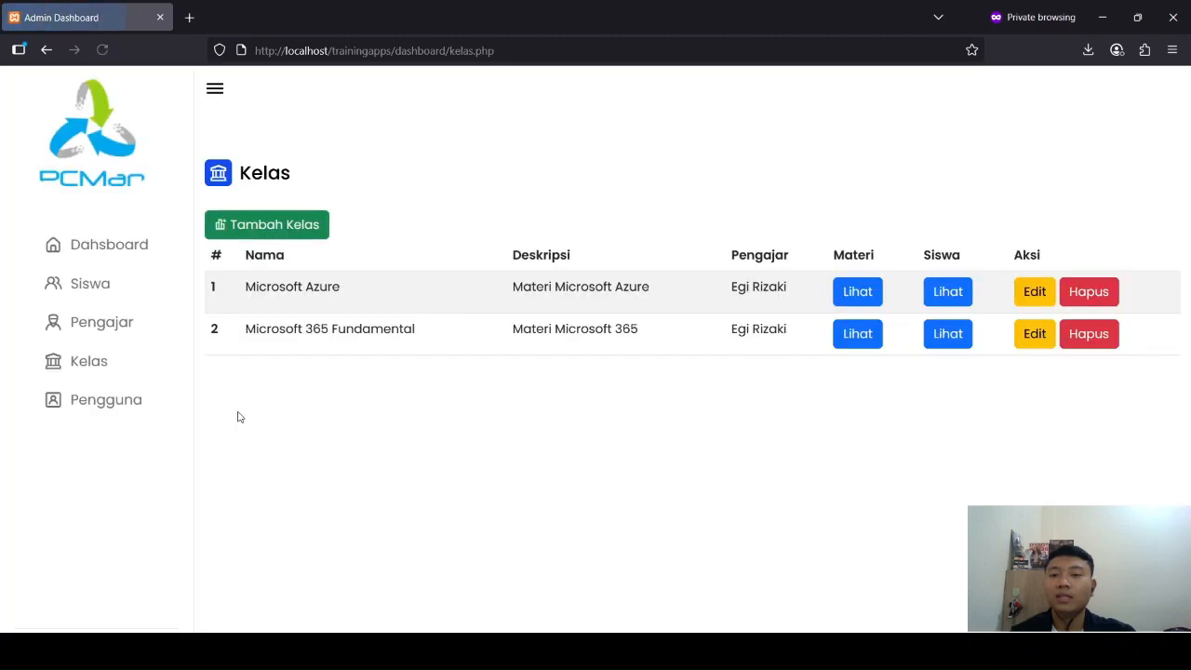
Step: Delete the Microsoft 365 Fundamental class from the Kelas list
left_click(1089, 335)
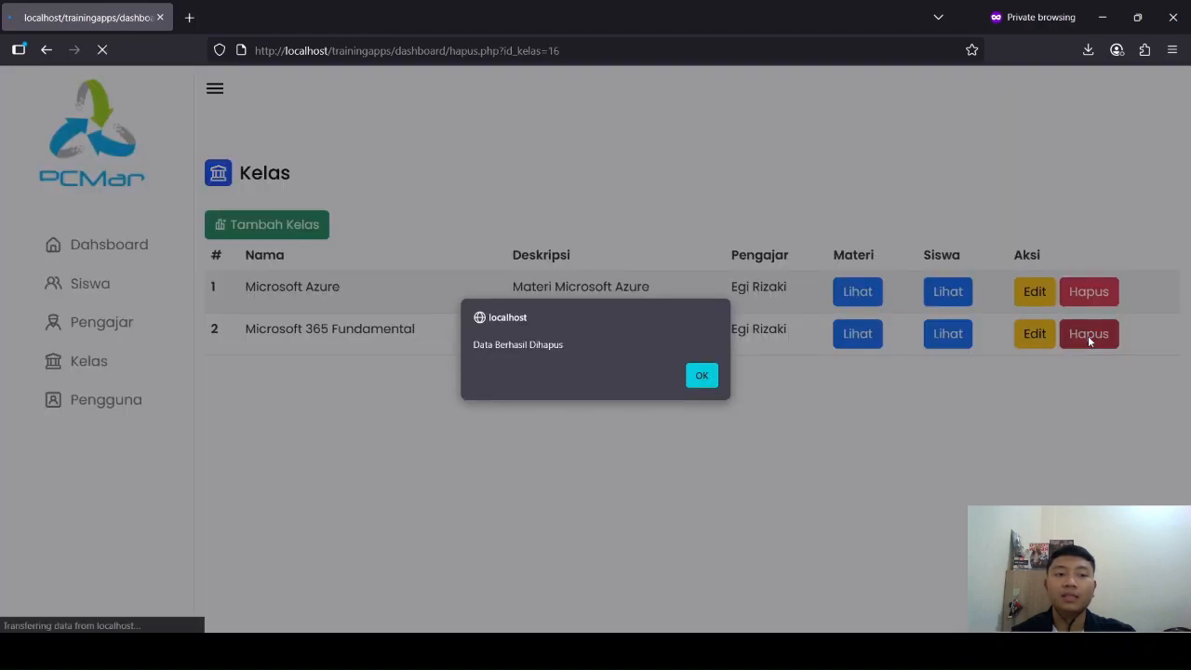
left_click(703, 377)
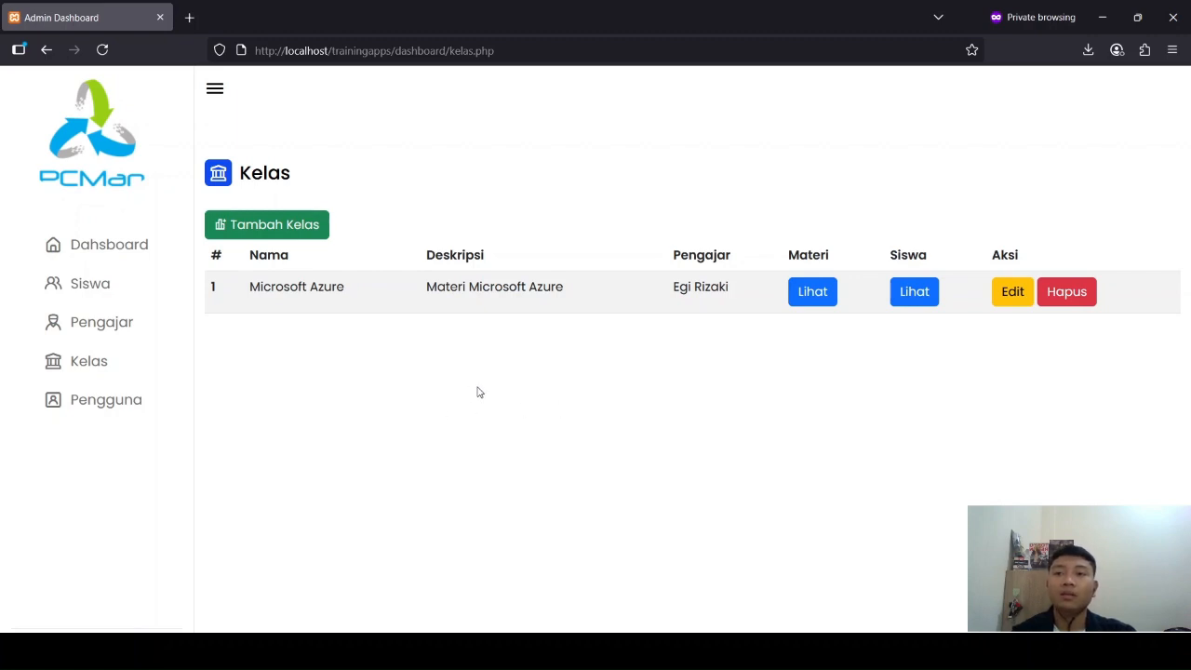
Step: Open the Nilai page of the student enrolled in the Microsoft Azure class
left_click(149, 362)
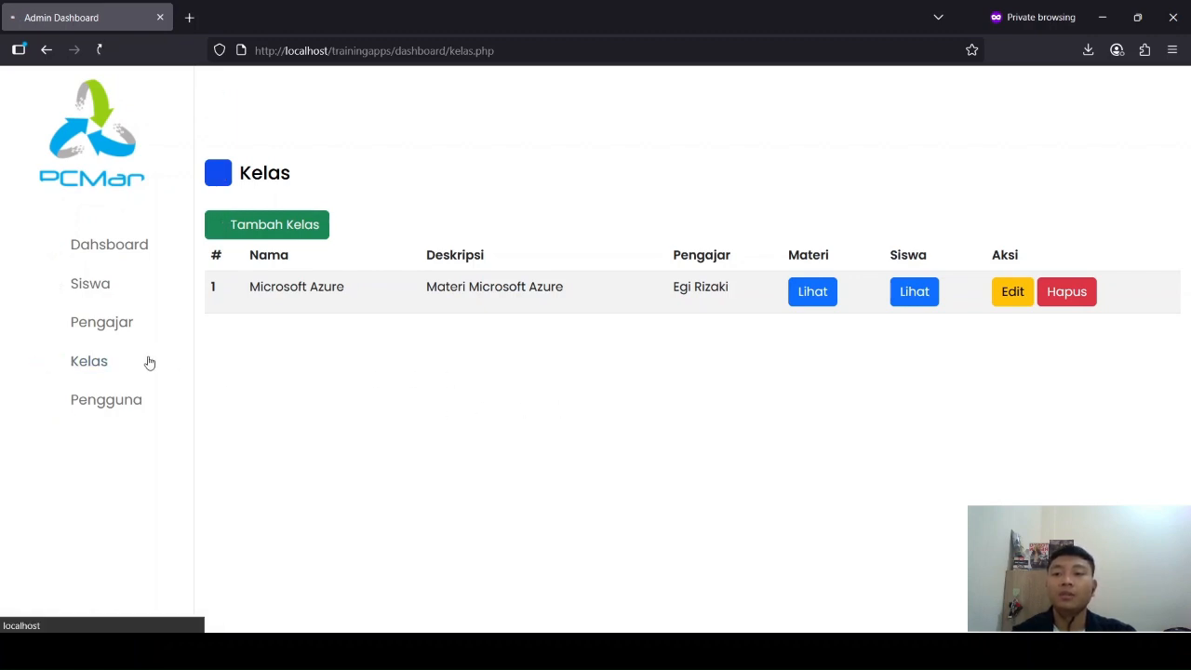
left_click(910, 293)
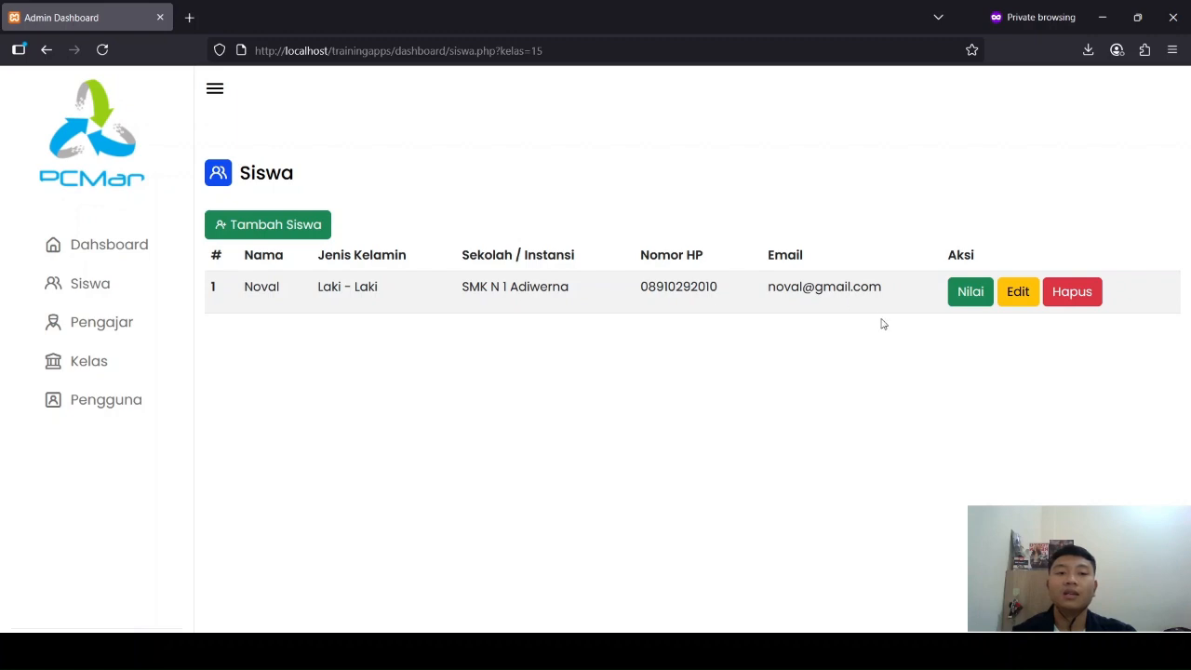
left_click_drag(949, 259, 1010, 246)
left_click(952, 340)
left_click(975, 369)
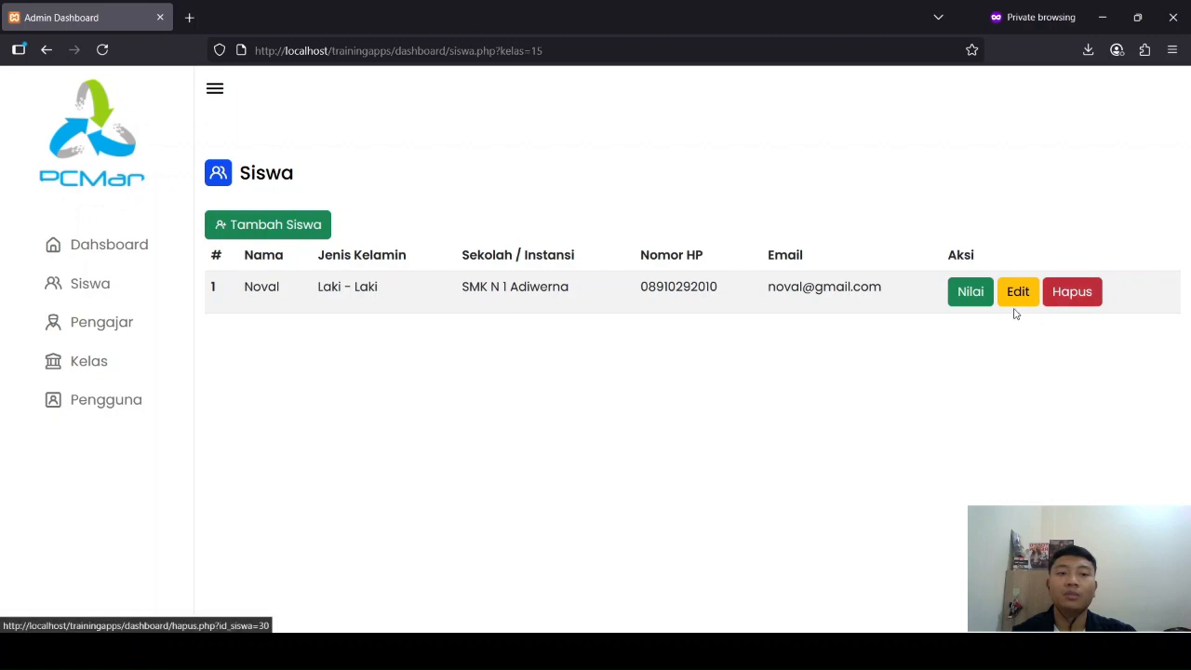
left_click(972, 292)
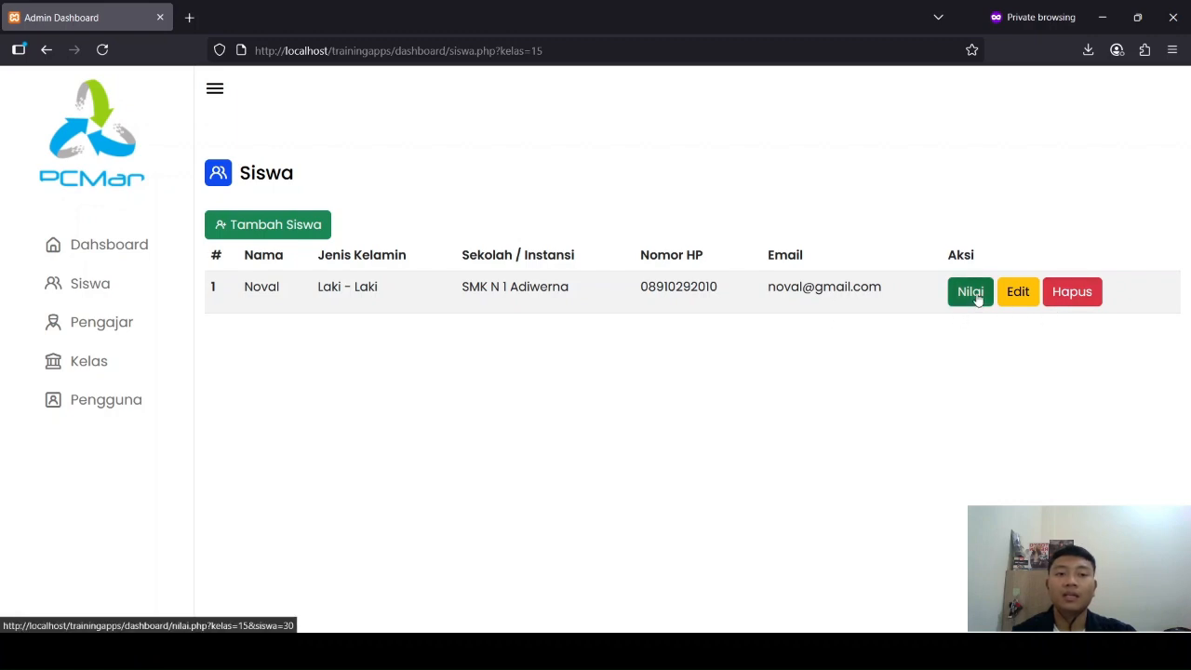
scroll(667, 361, "down", 1)
scroll(666, 360, "up", 1)
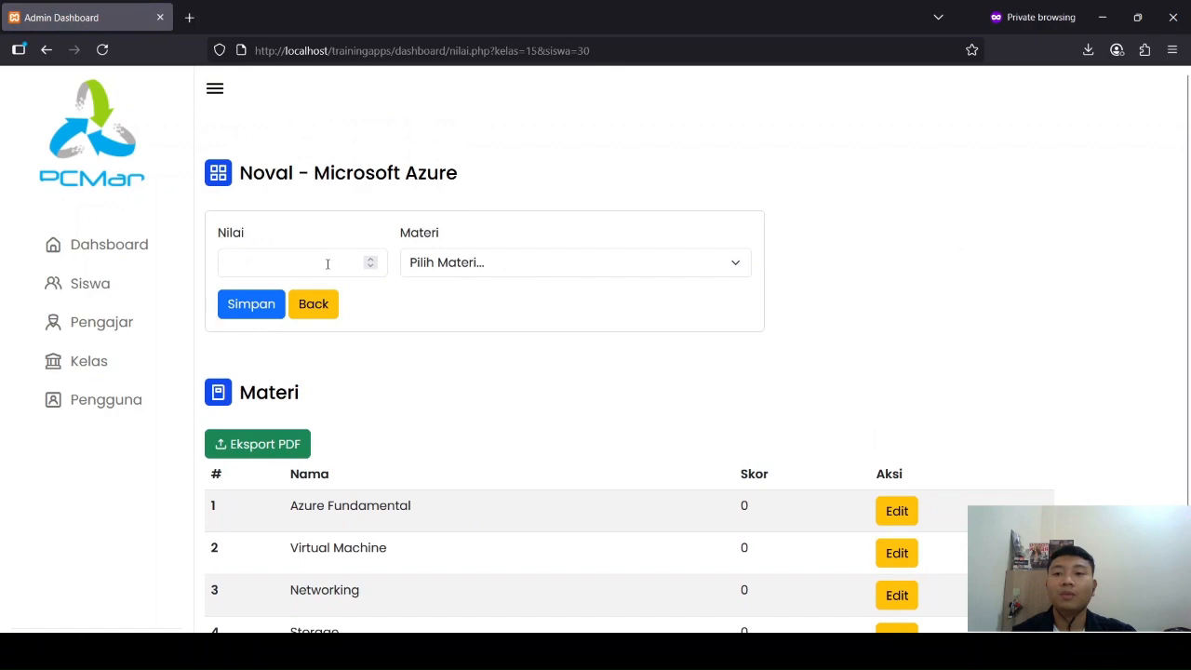
Step: Record and save a Nilai of 90 for the student's Azure Fundamental material
left_click(300, 262)
scroll(615, 407, "down", 1)
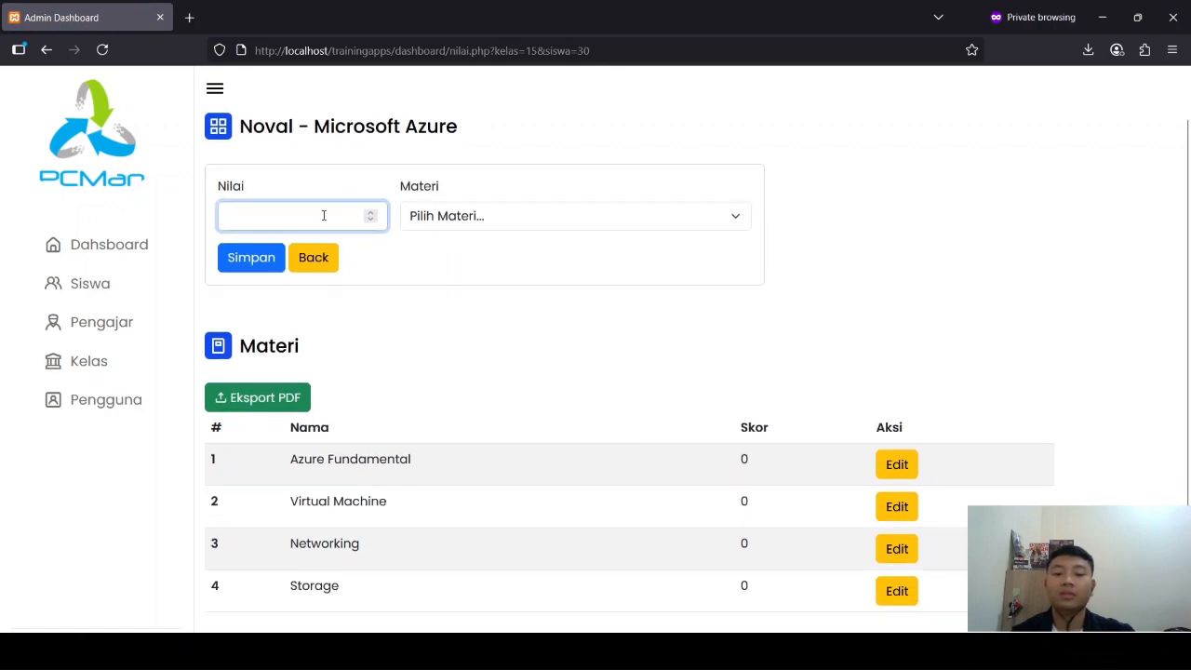
type("90")
left_click(409, 220)
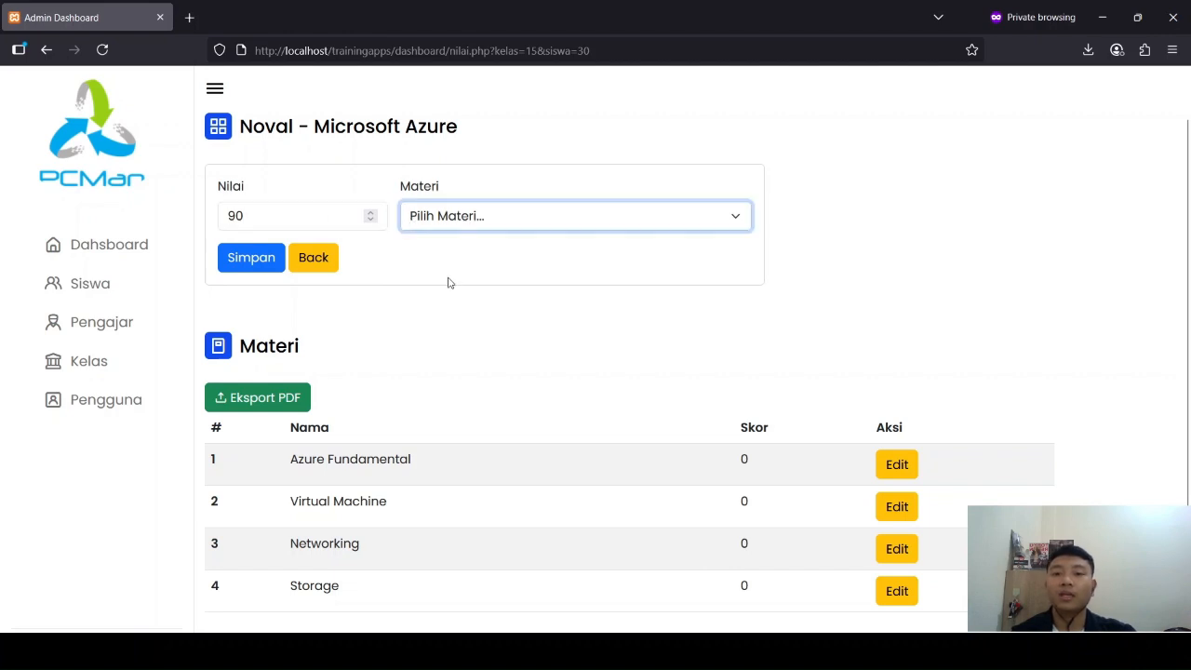
left_click(450, 282)
left_click(248, 258)
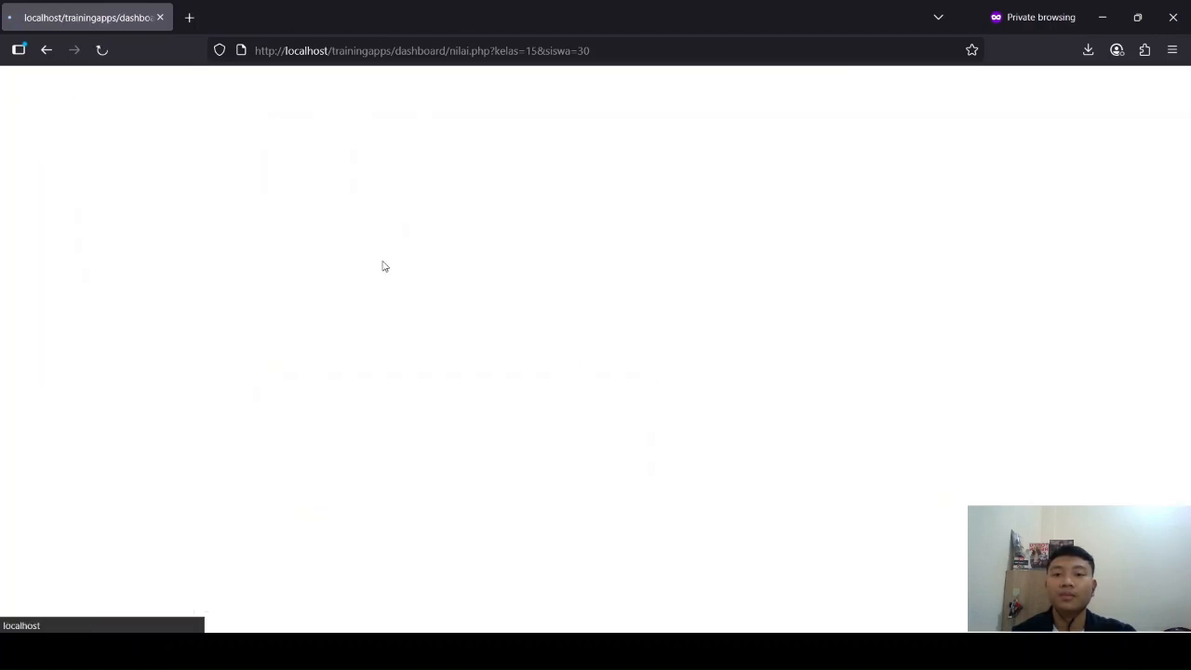
left_click(693, 376)
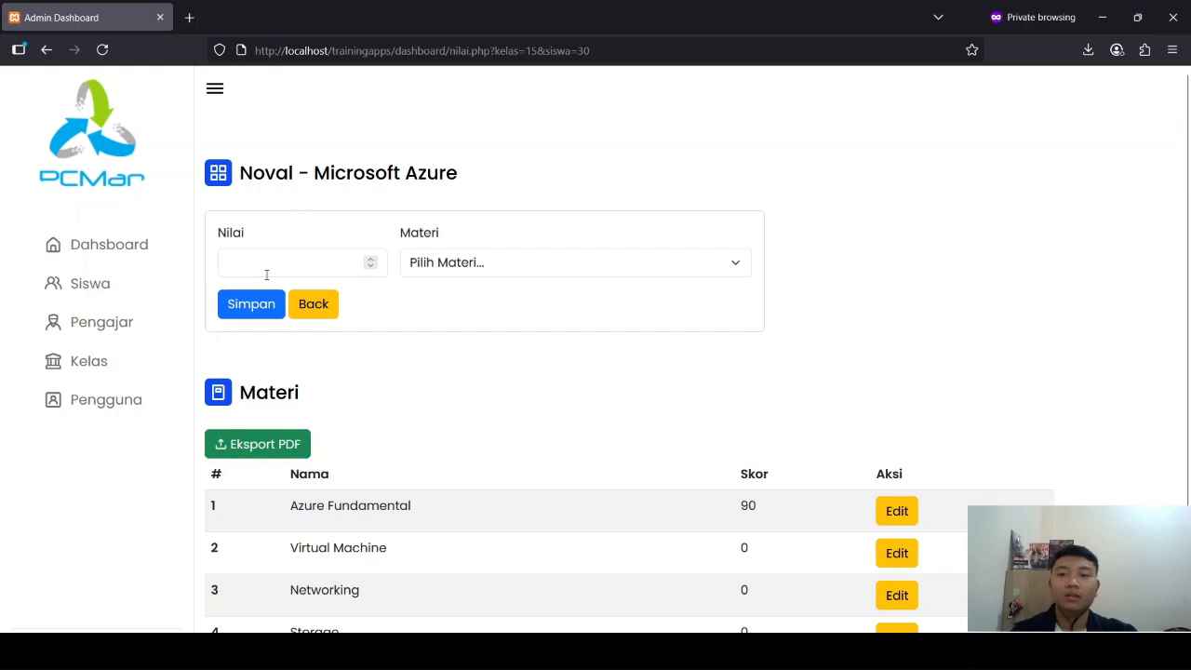
Step: Record and save a Nilai of 80 for the student's Virtual Machine material
left_click(267, 270)
type("80")
left_click(470, 263)
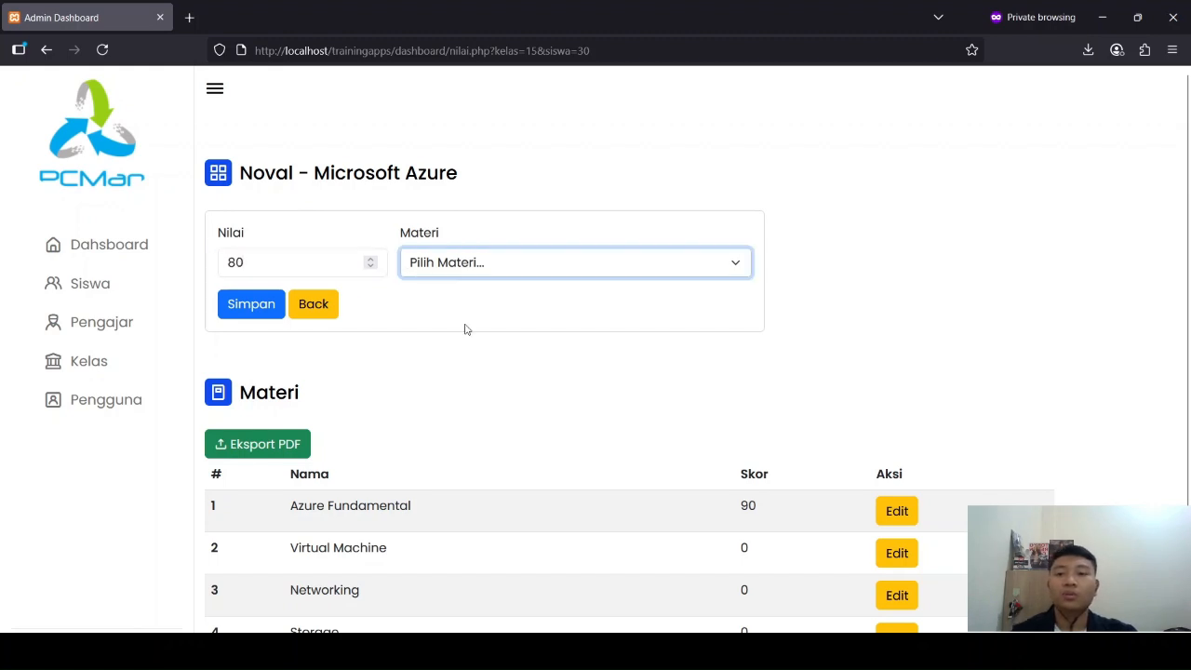
left_click(468, 333)
left_click(267, 314)
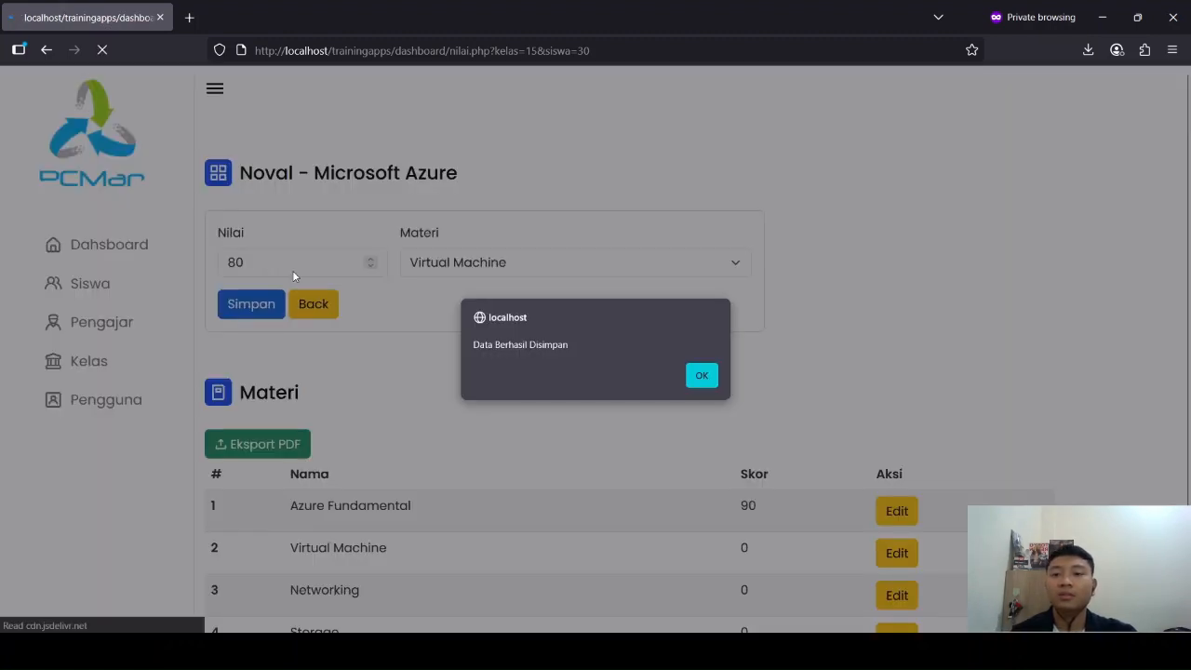
left_click(695, 375)
Step: Record and save a Nilai of 70 for the student's Networking material
left_click(260, 270)
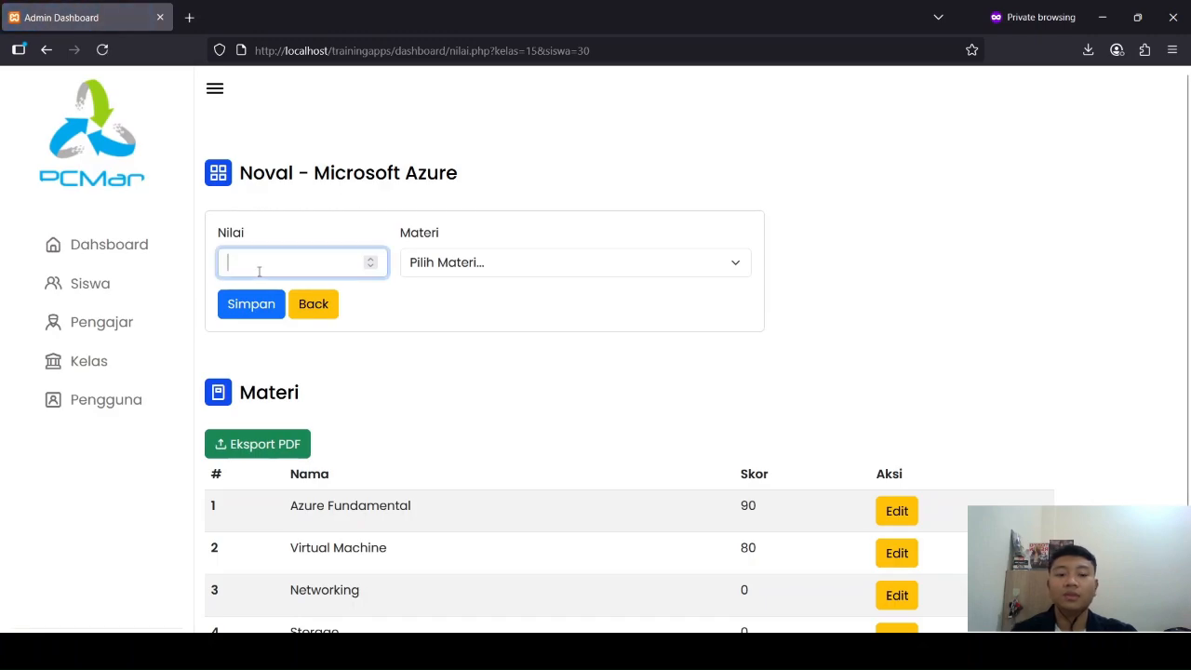
type("70")
left_click(444, 273)
left_click(457, 370)
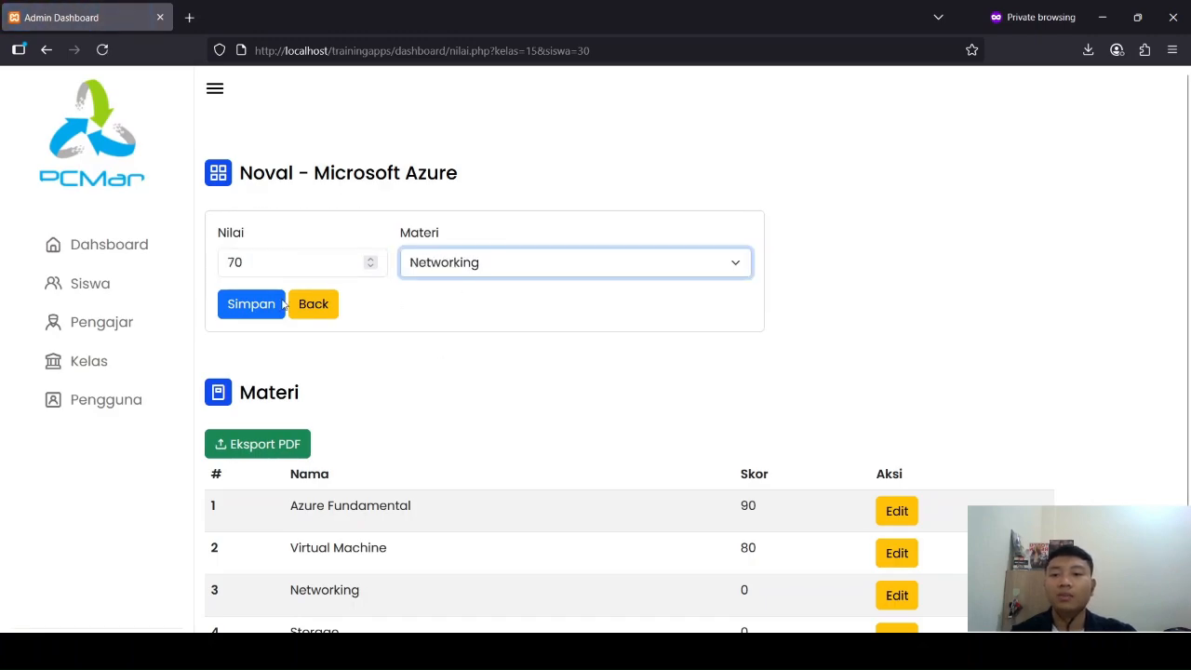
left_click(284, 306)
left_click(701, 375)
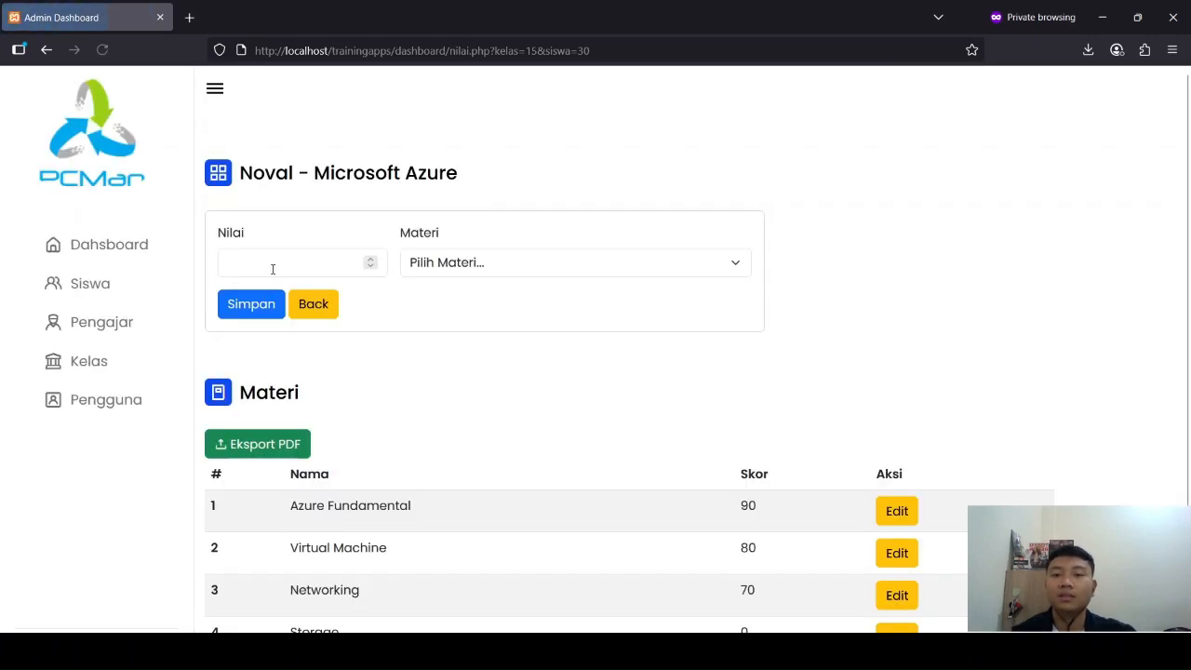
Step: Record and save a Nilai of 100 for the student's Storage material
type("100")
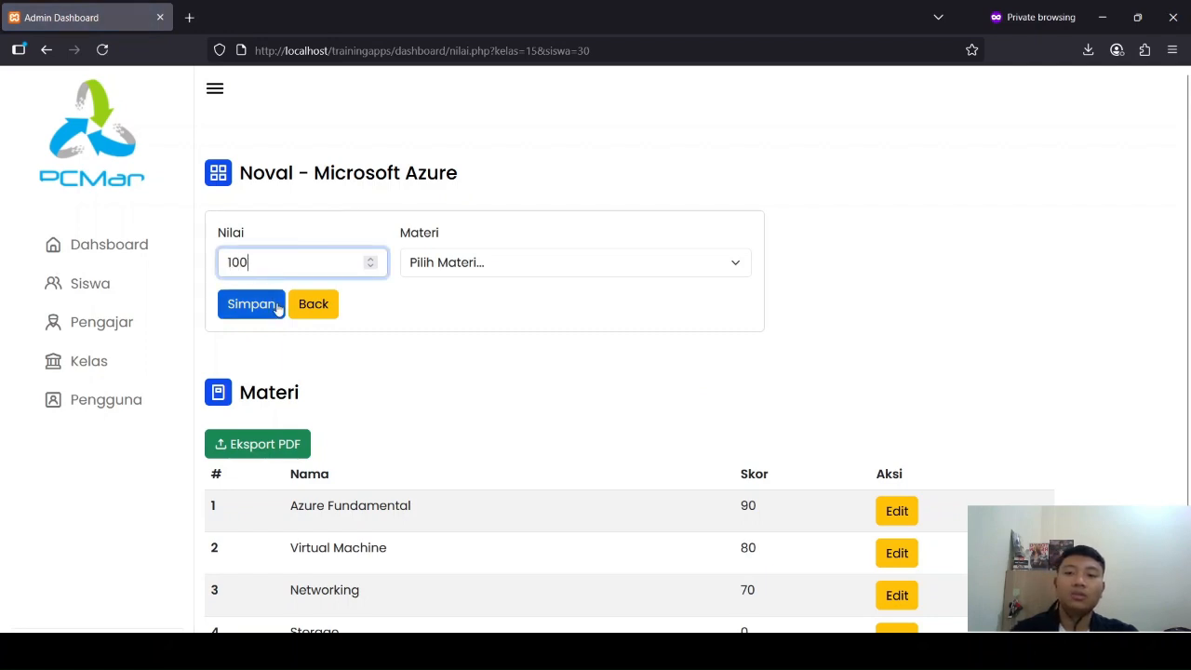
left_click(471, 251)
left_click(472, 264)
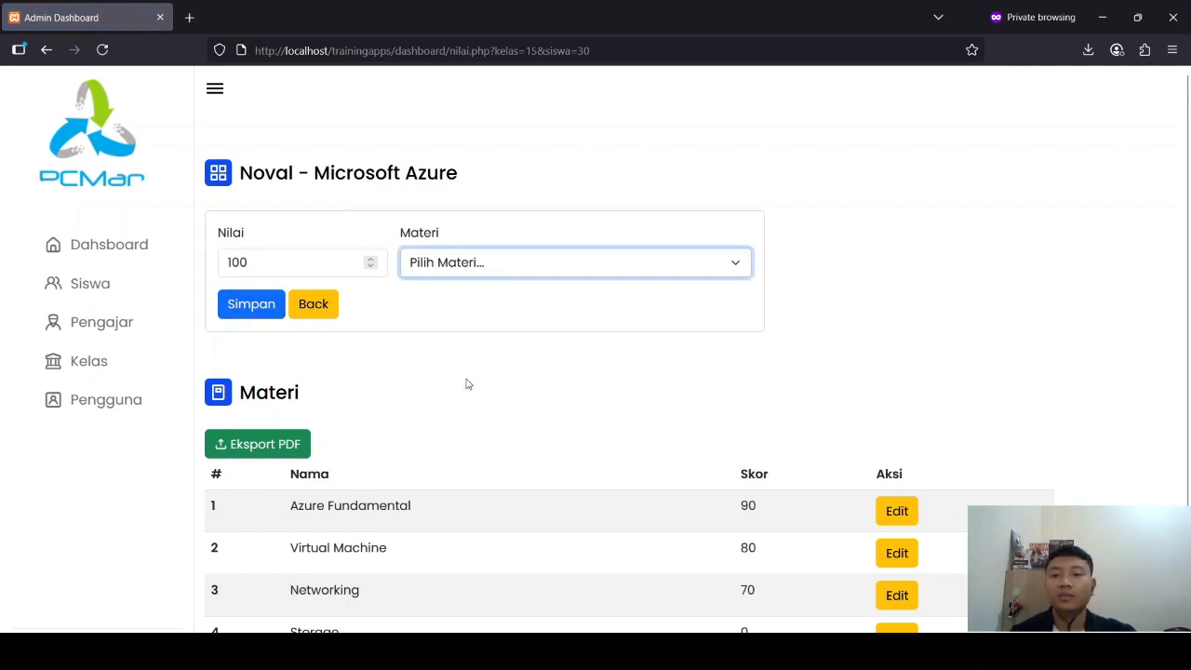
left_click(466, 386)
left_click(270, 303)
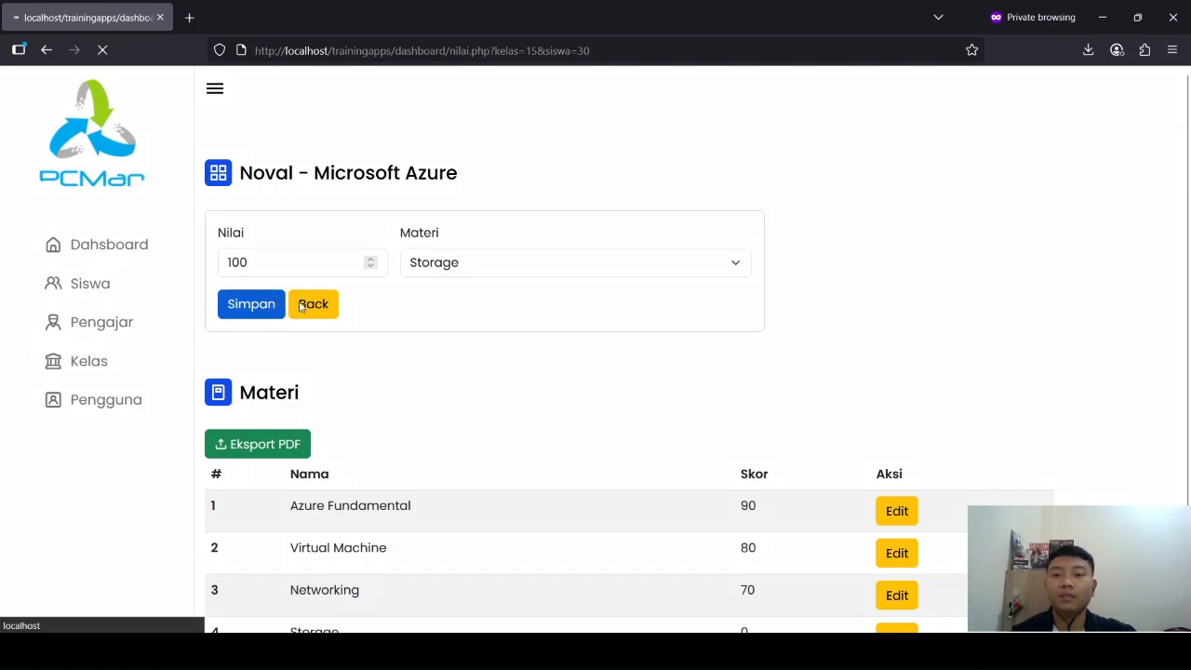
left_click(702, 376)
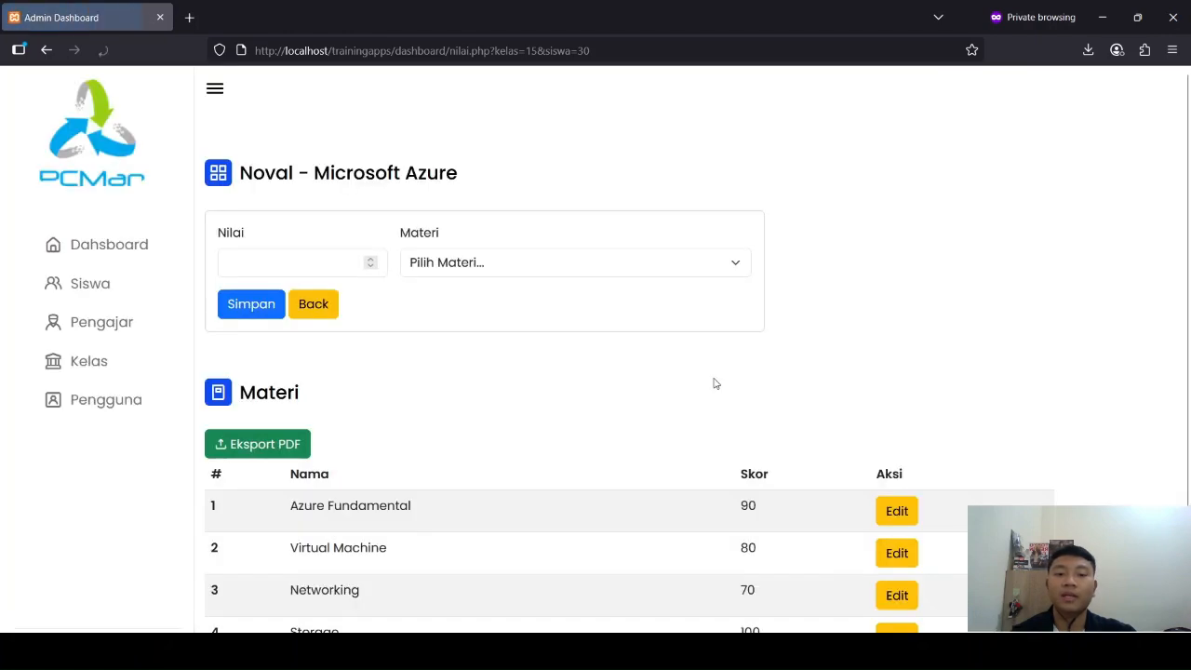
Step: Review the student's recorded scores for all Microsoft Azure materials in the Materi table
scroll(713, 380, "down", 1)
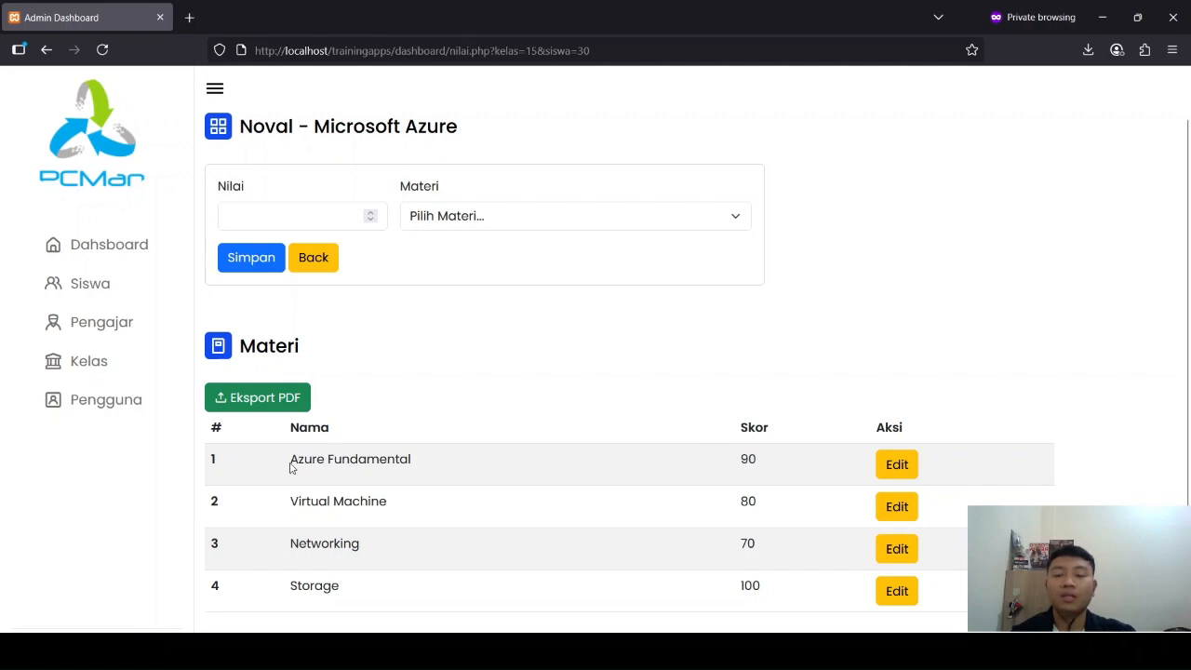
left_click_drag(291, 466, 752, 532)
left_click(770, 403)
scroll(412, 356, "up", 1)
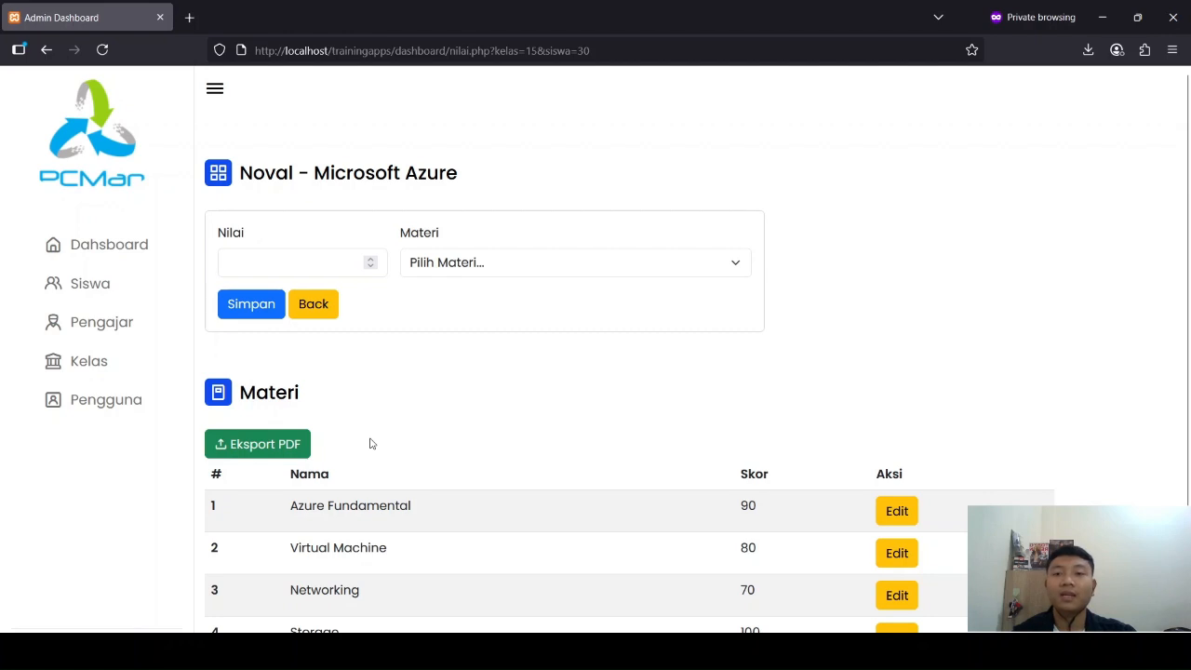
scroll(427, 426, "down", 1)
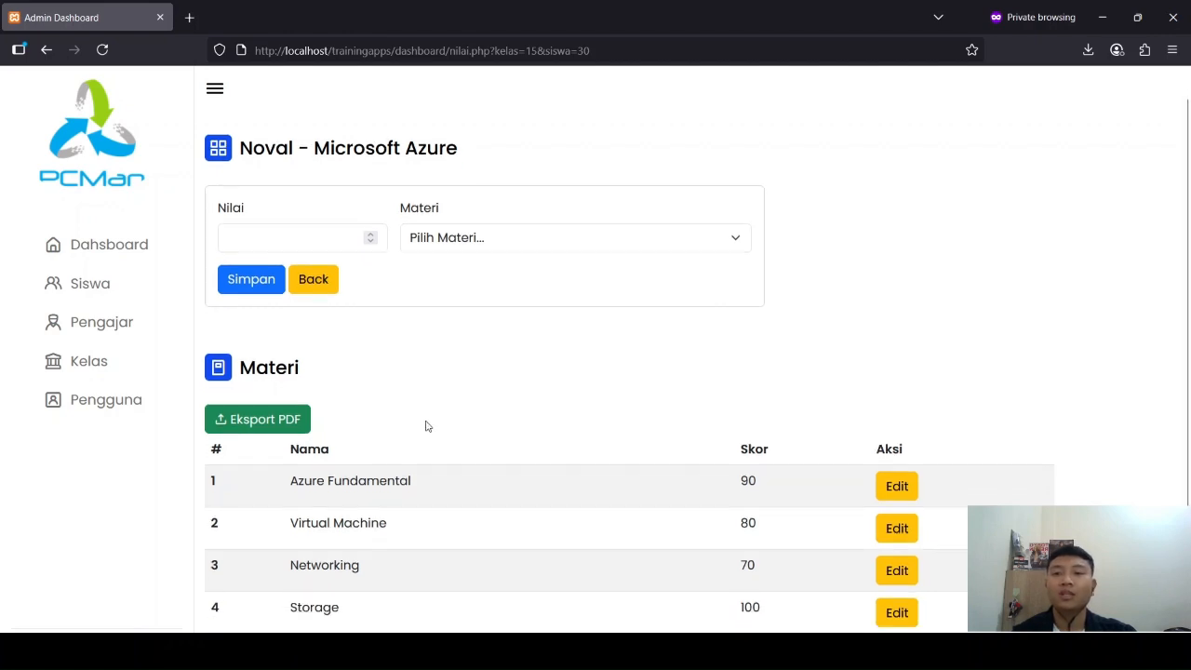
scroll(427, 427, "up", 1)
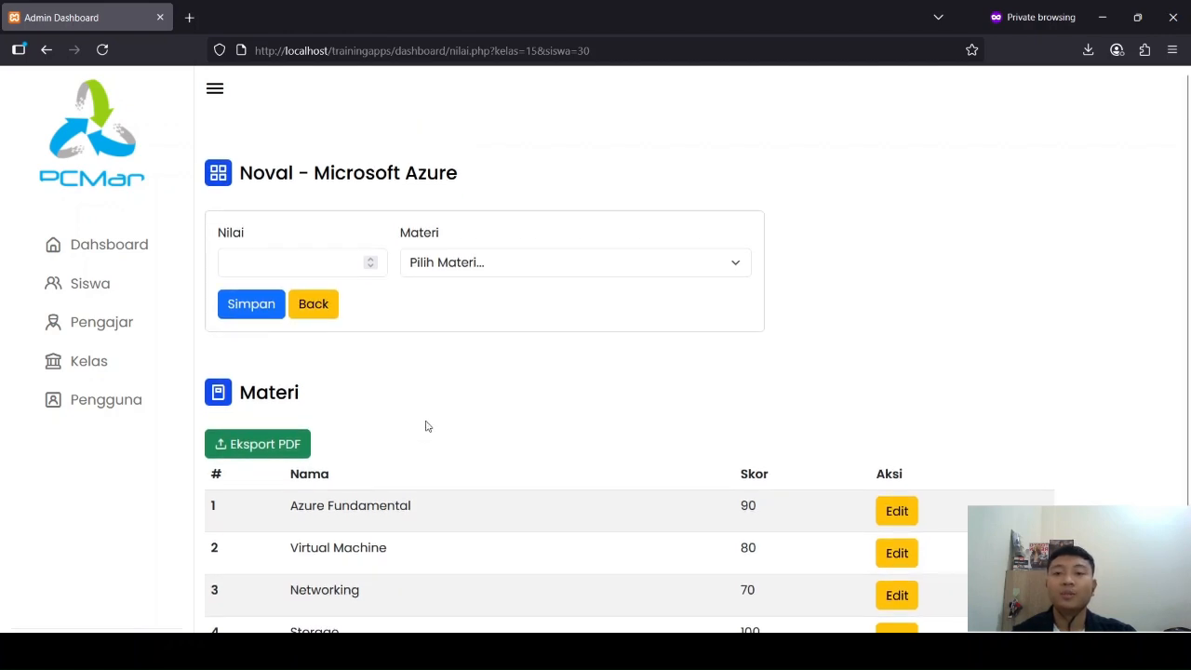
scroll(568, 456, "down", 2)
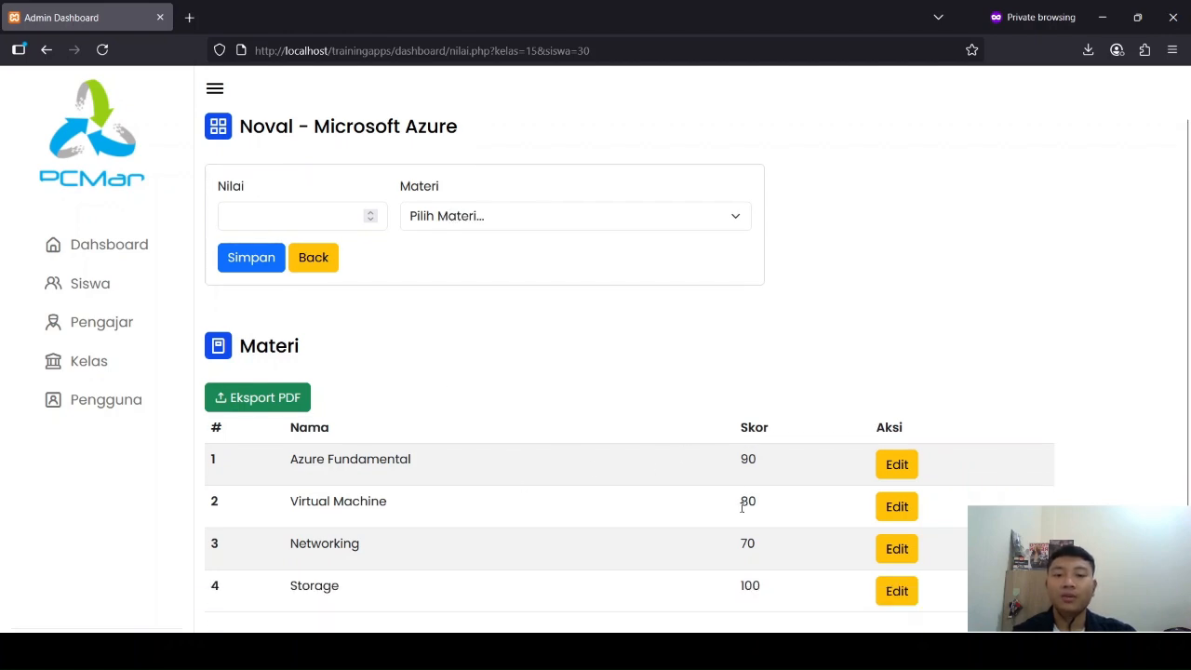
Step: Open the PDF export of the student's Microsoft Azure scores and review its student information, score table and note
scroll(433, 380, "up", 2)
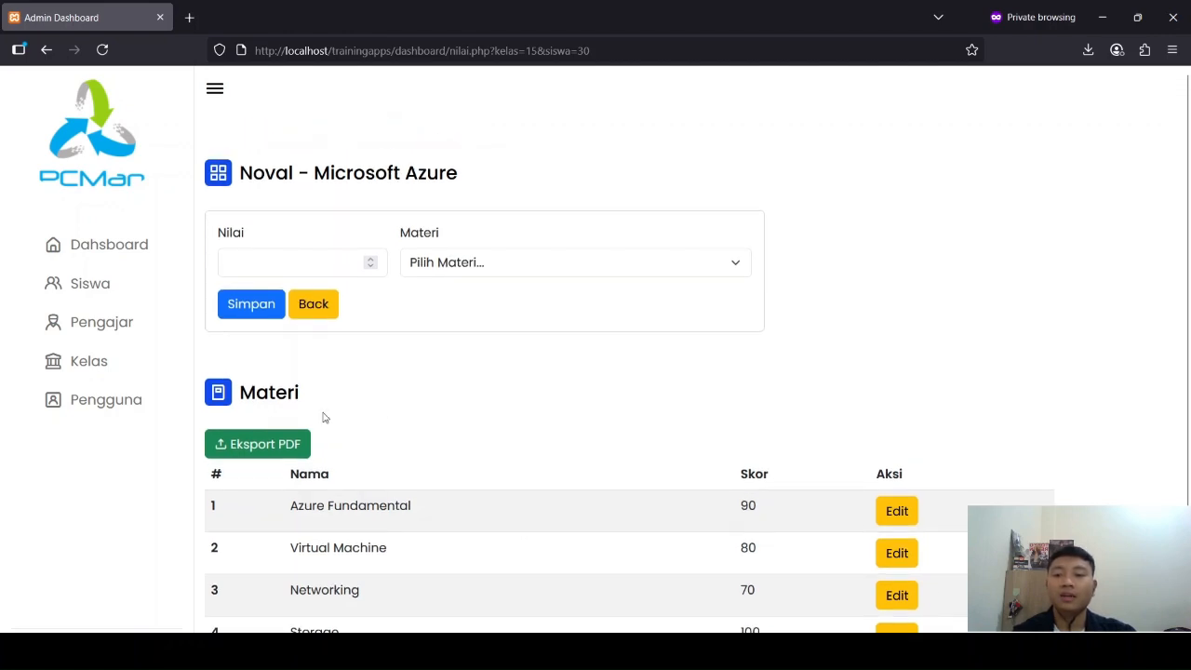
left_click(249, 456)
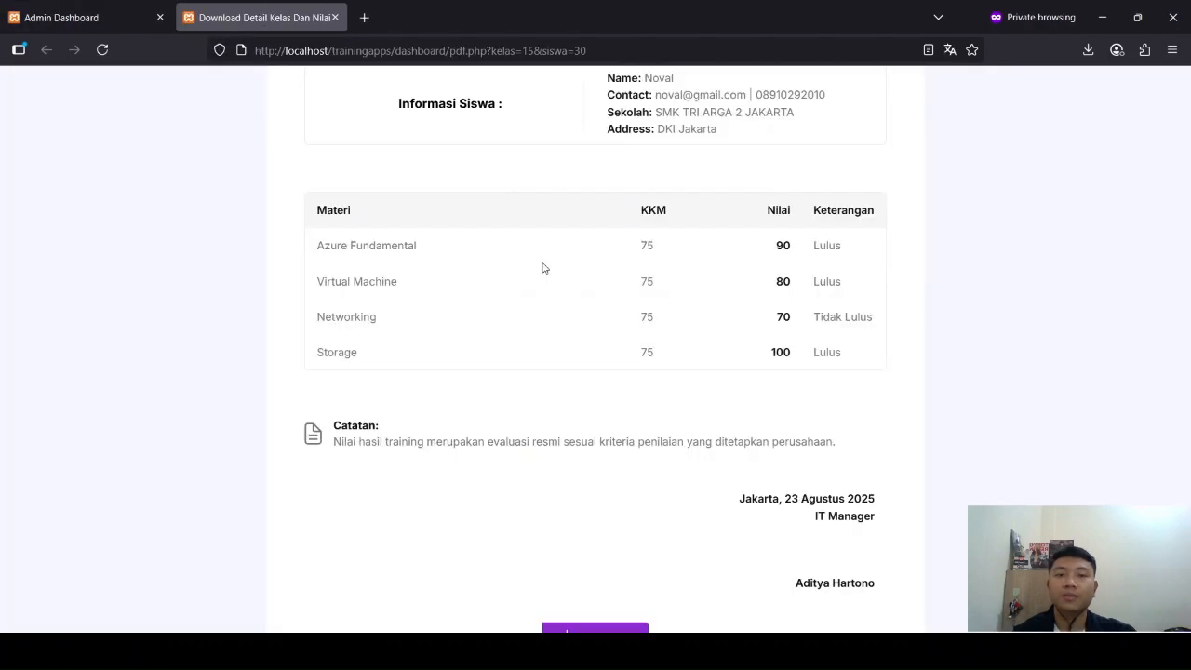
scroll(544, 268, "up", 2)
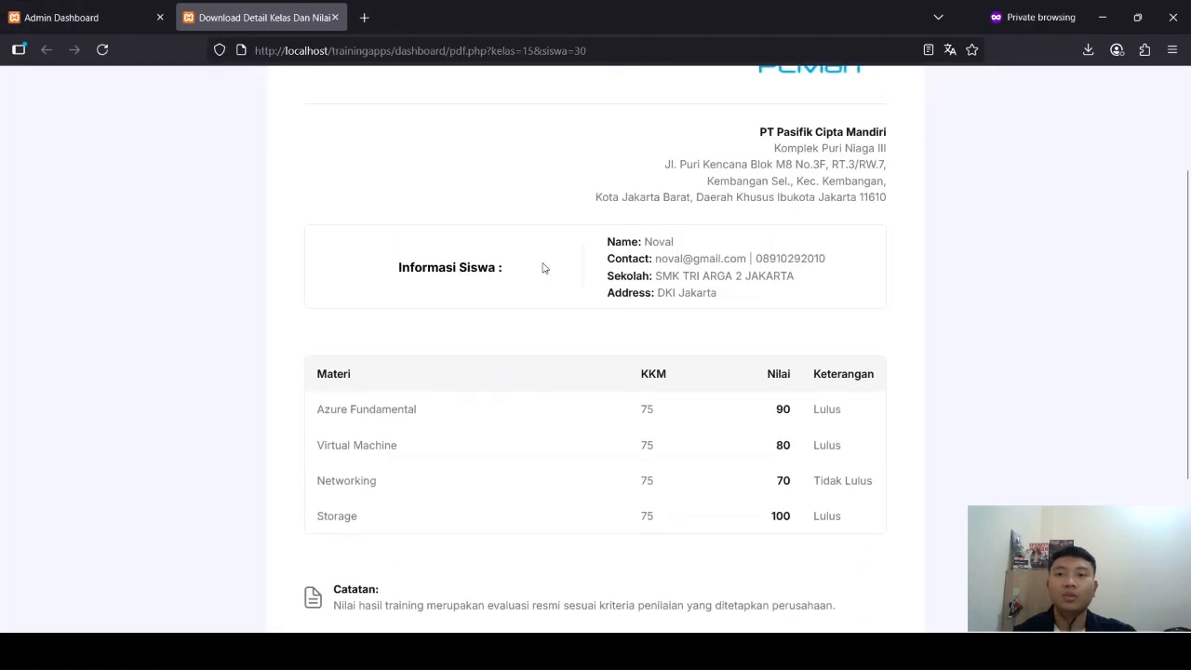
scroll(544, 269, "up", 1)
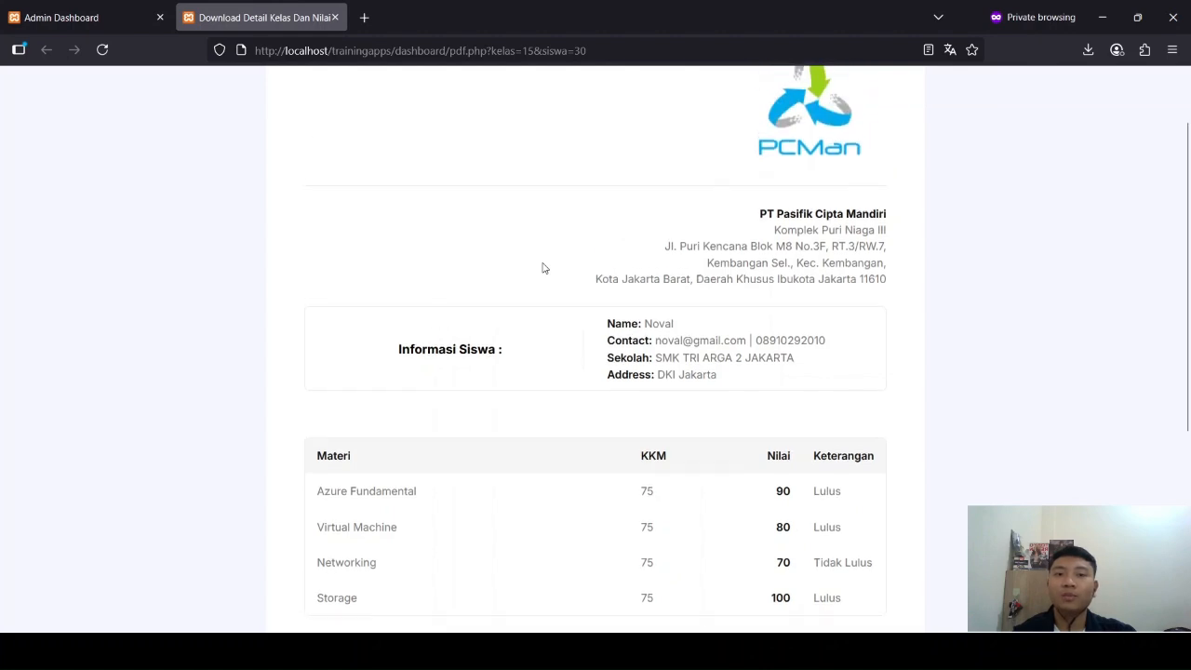
scroll(545, 268, "down", 2)
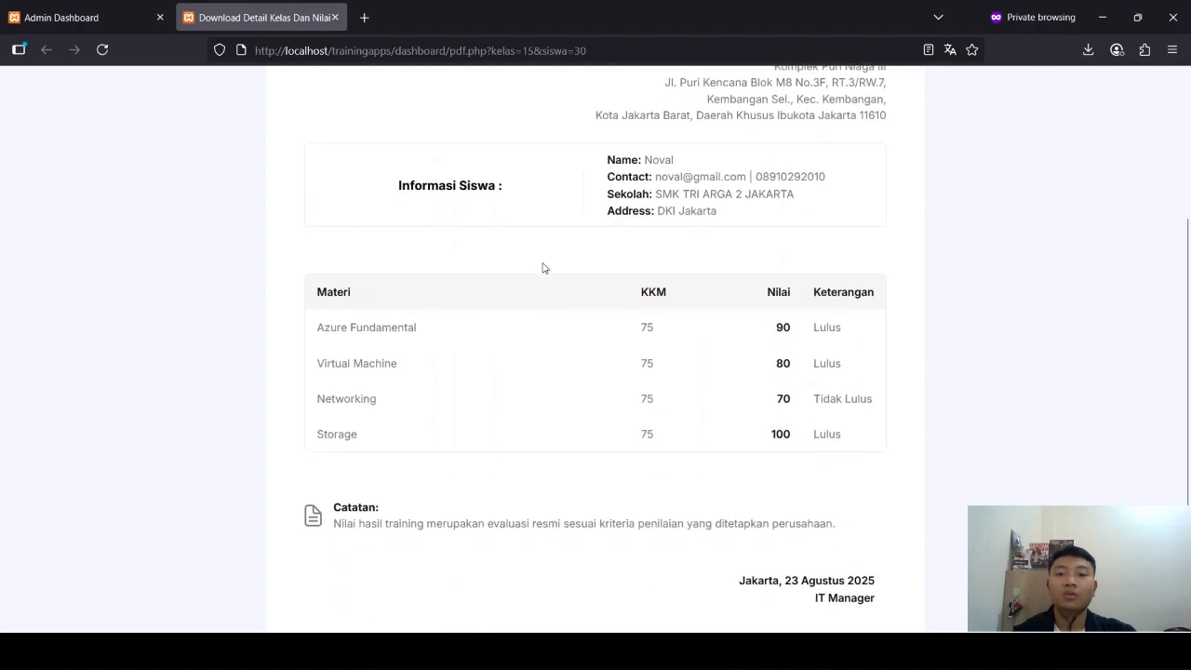
scroll(545, 268, "up", 3)
scroll(544, 268, "down", 3)
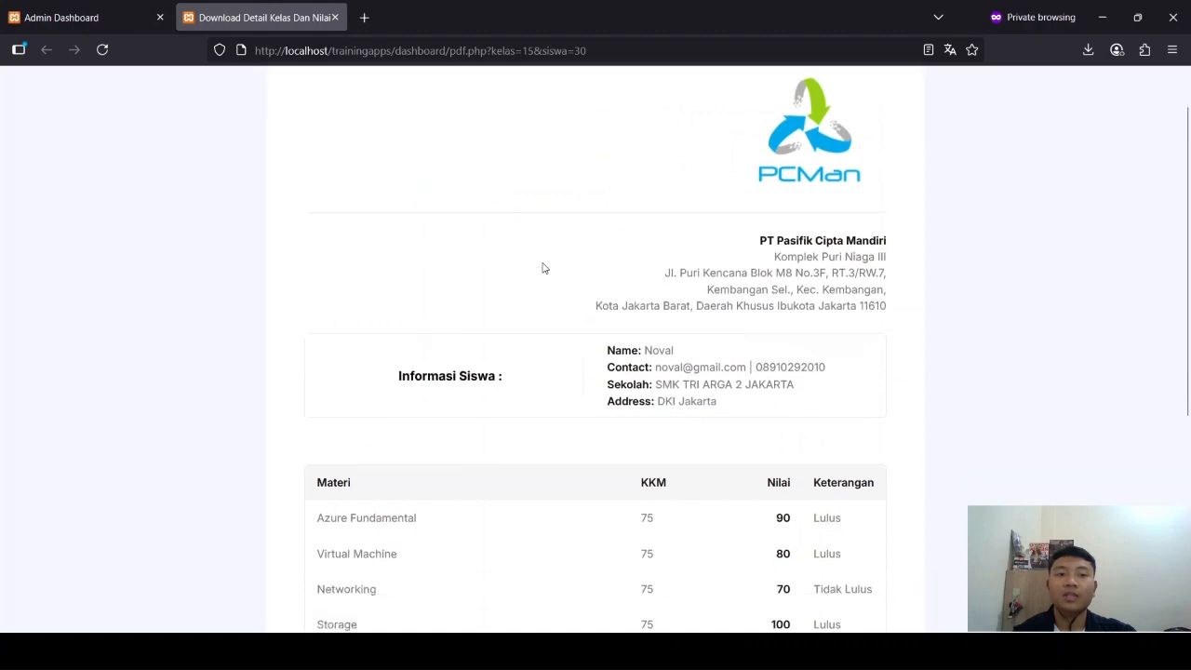
scroll(545, 268, "down", 2)
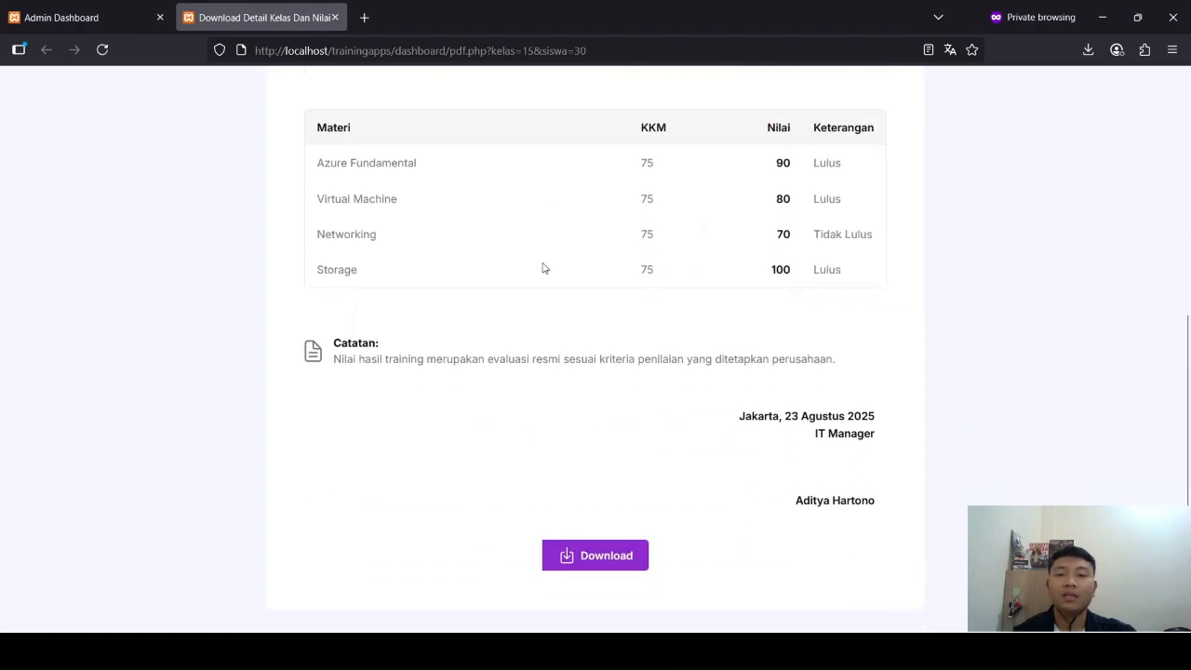
scroll(535, 272, "up", 4)
scroll(521, 284, "down", 4)
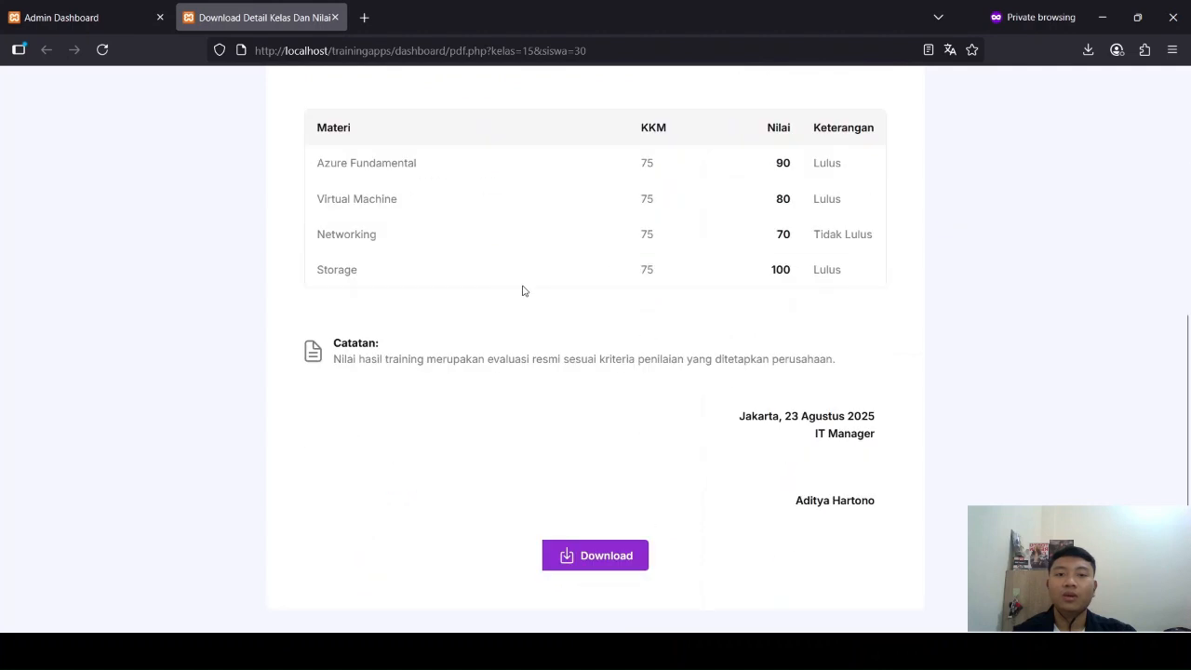
Step: Download the score report as a PDF and check it, closing the file and the export preview to return to the Materi page
left_click(585, 558)
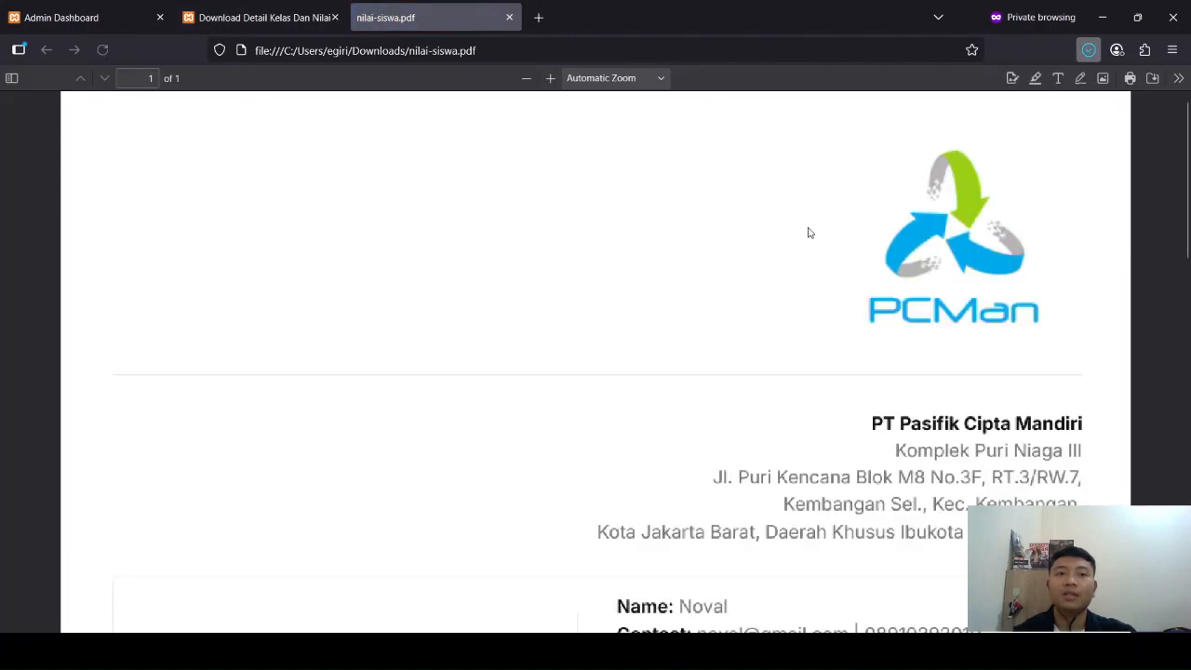
scroll(629, 272, "down", 10)
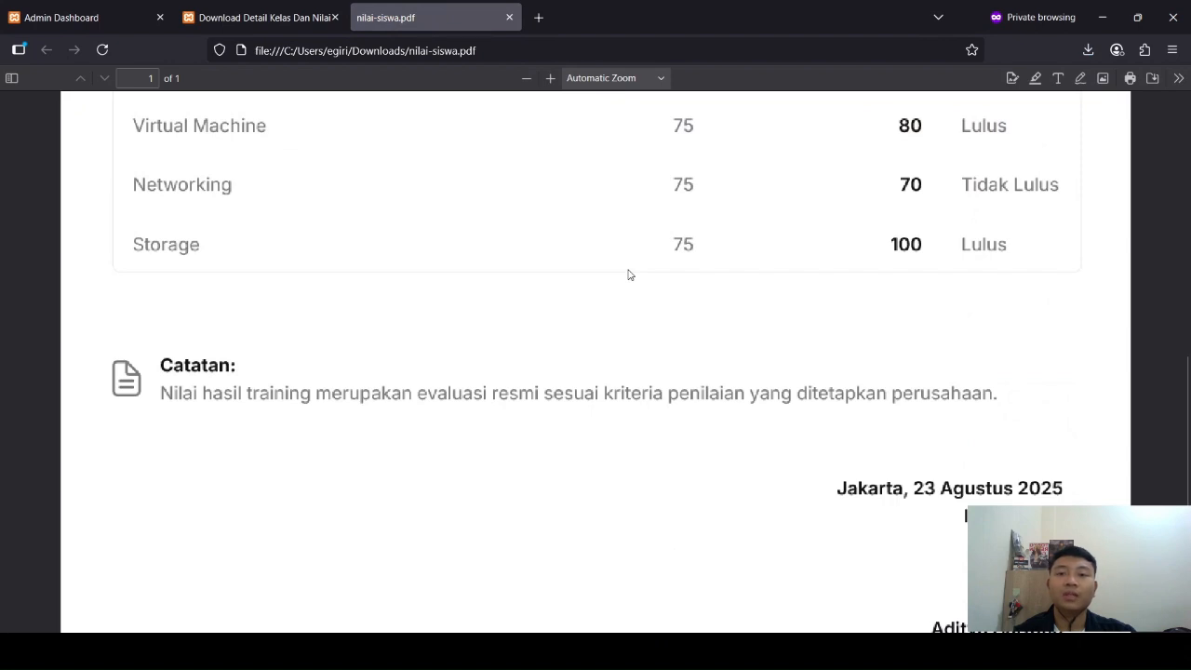
key("ctrl+w")
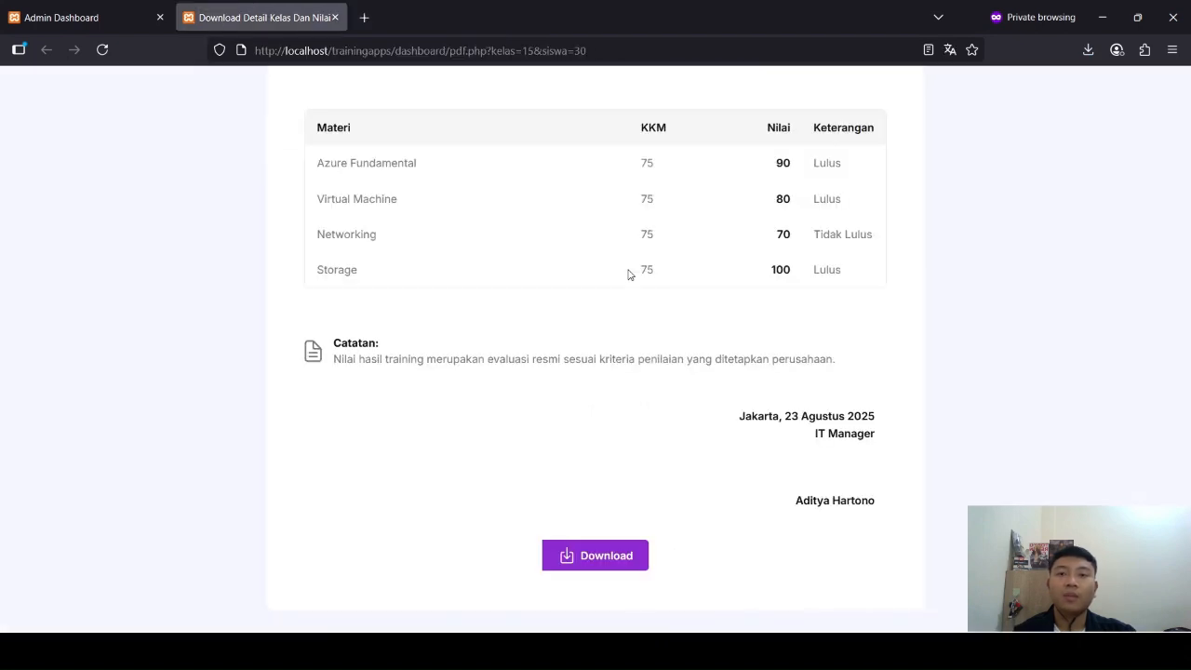
key("ctrl+w")
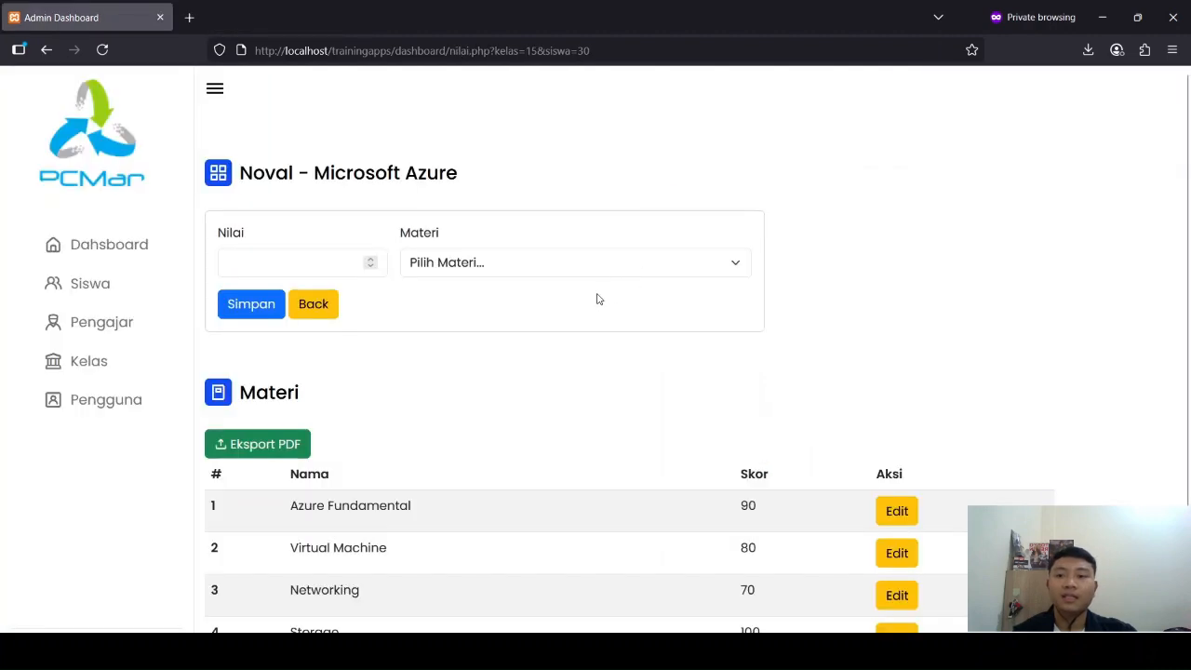